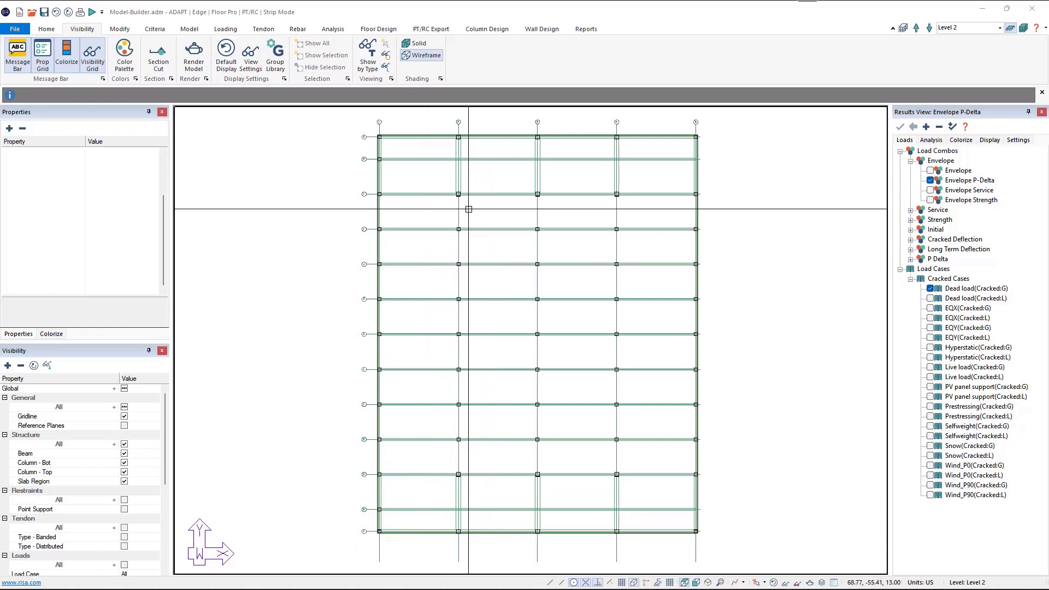
Turn off slab region display, then hide the five vertical gridlines together with the crossing vertical beams in the uppermost bay
left_click(125, 483)
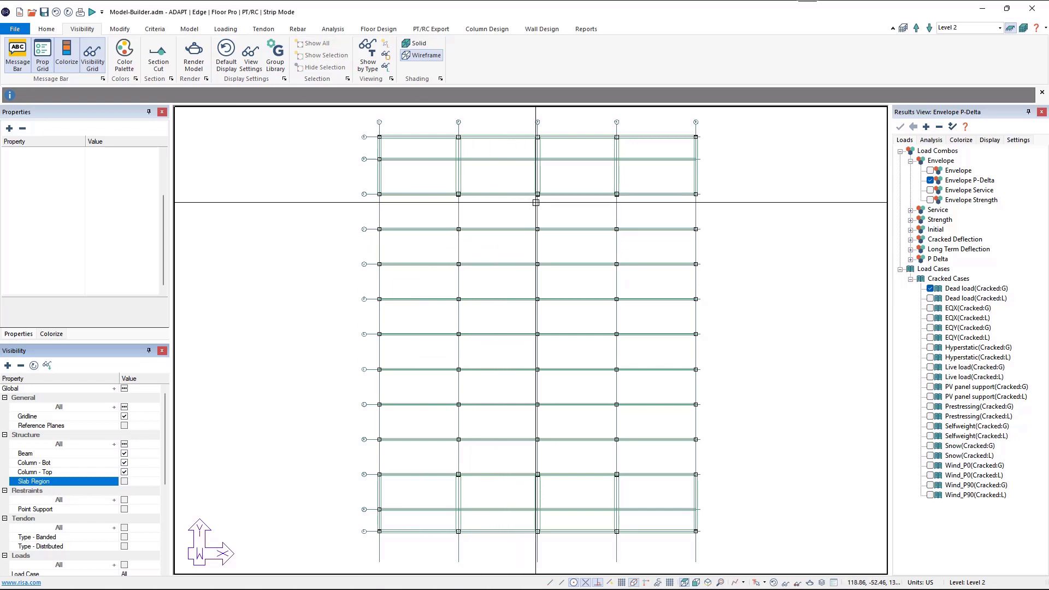
left_click_drag(714, 149, 324, 150)
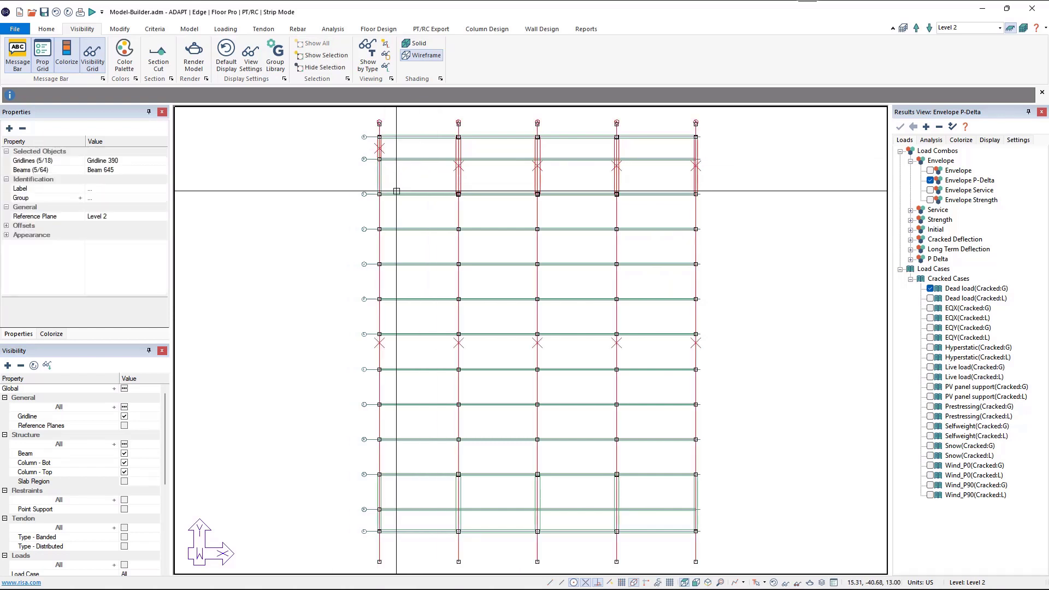
right_click(497, 126)
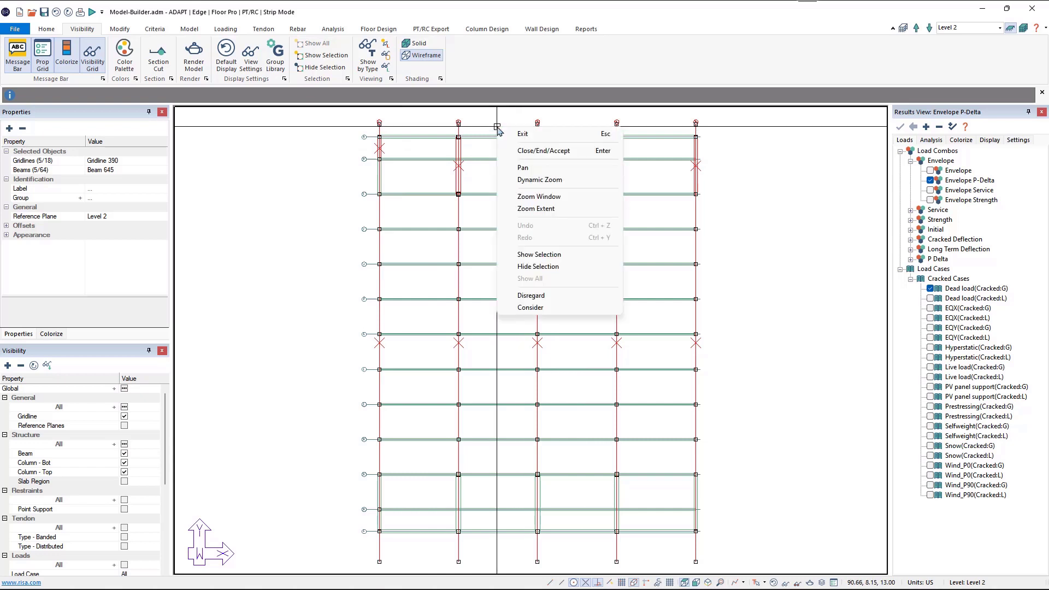
left_click(546, 267)
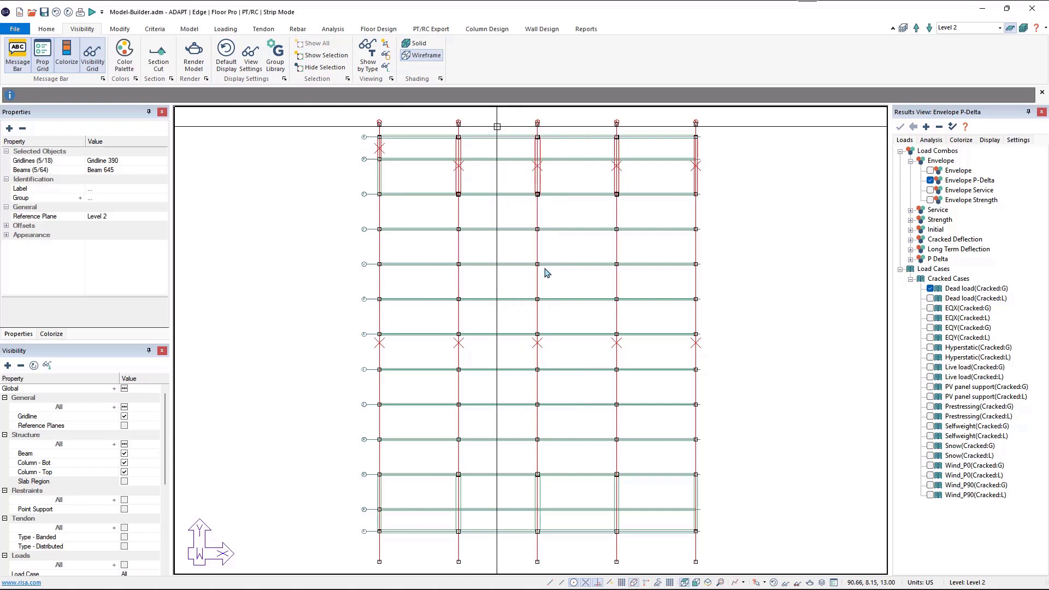
Hide the remaining vertical beams: the one at the upper-left bay and those in the two lowest bays
left_click(379, 177)
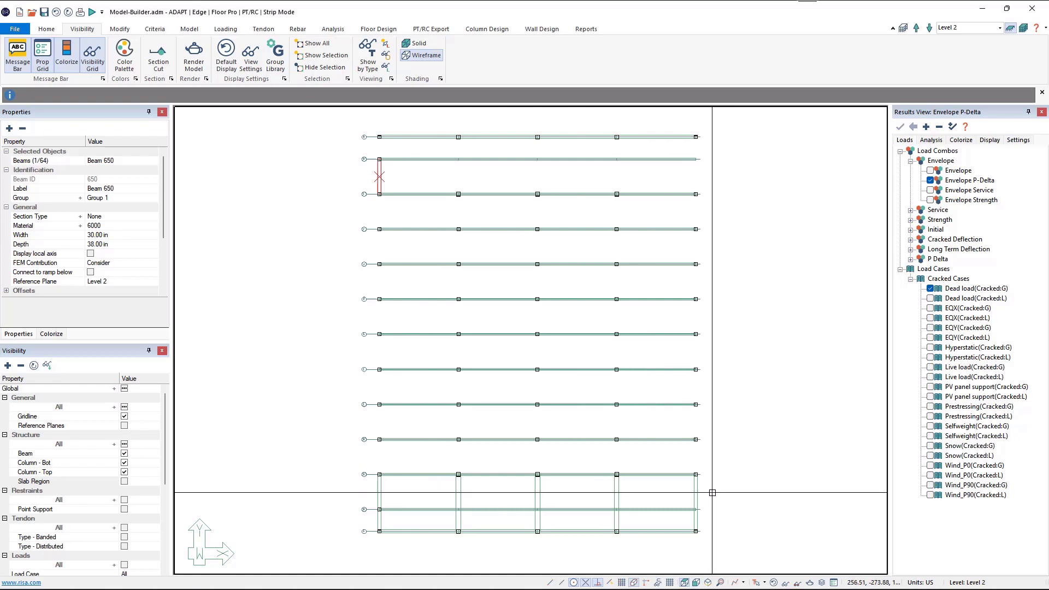
left_click(333, 494)
left_click(392, 520)
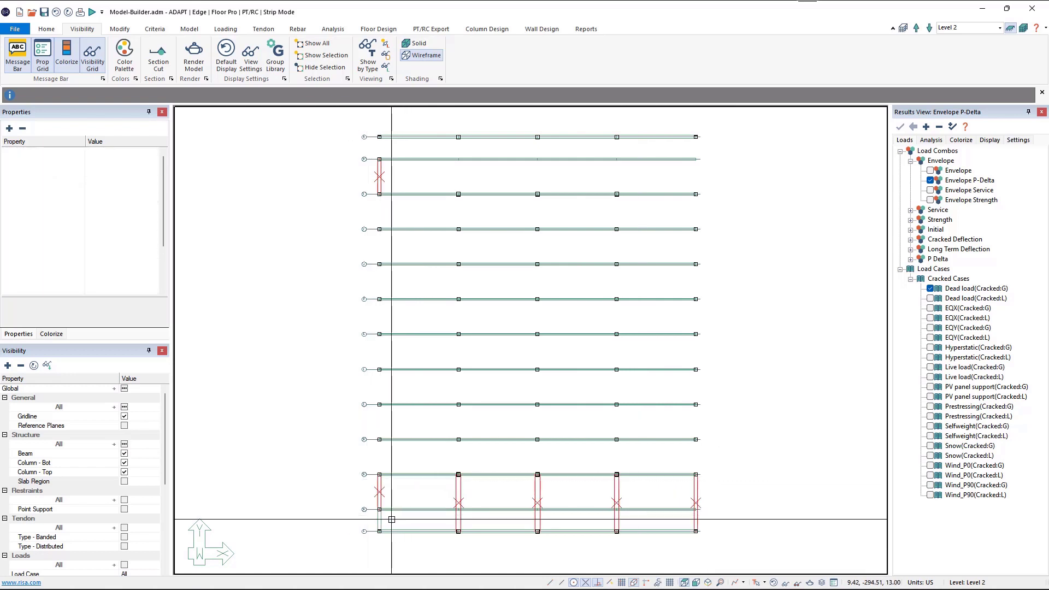
left_click(369, 524)
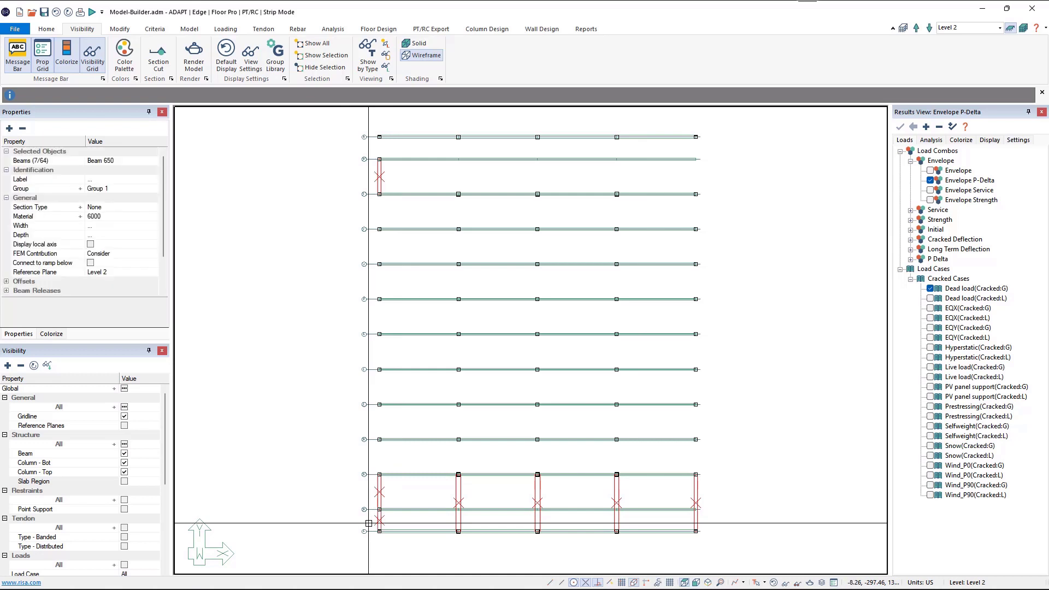
right_click(320, 430)
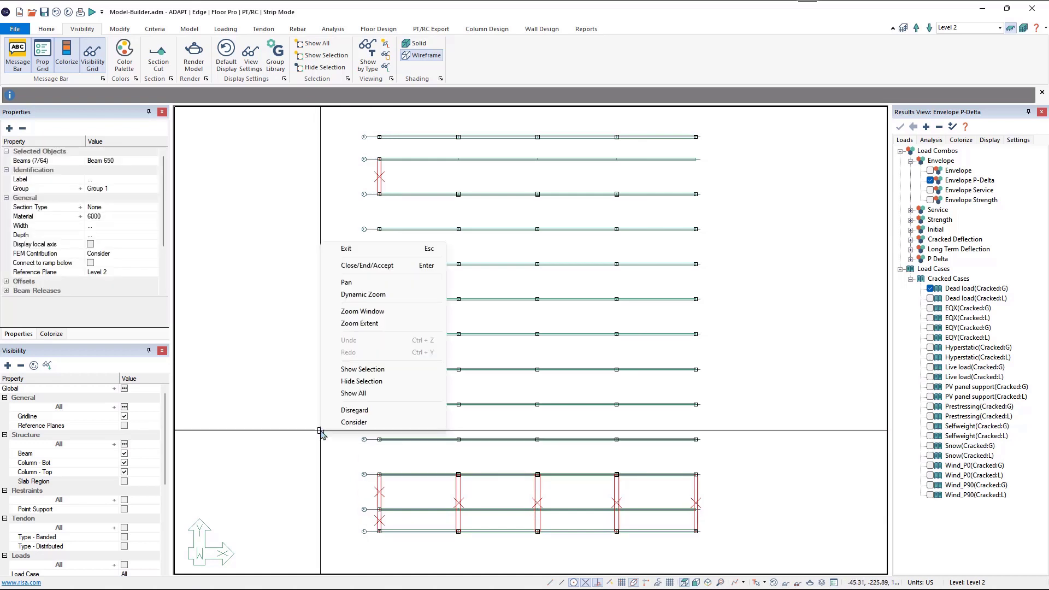
left_click(353, 383)
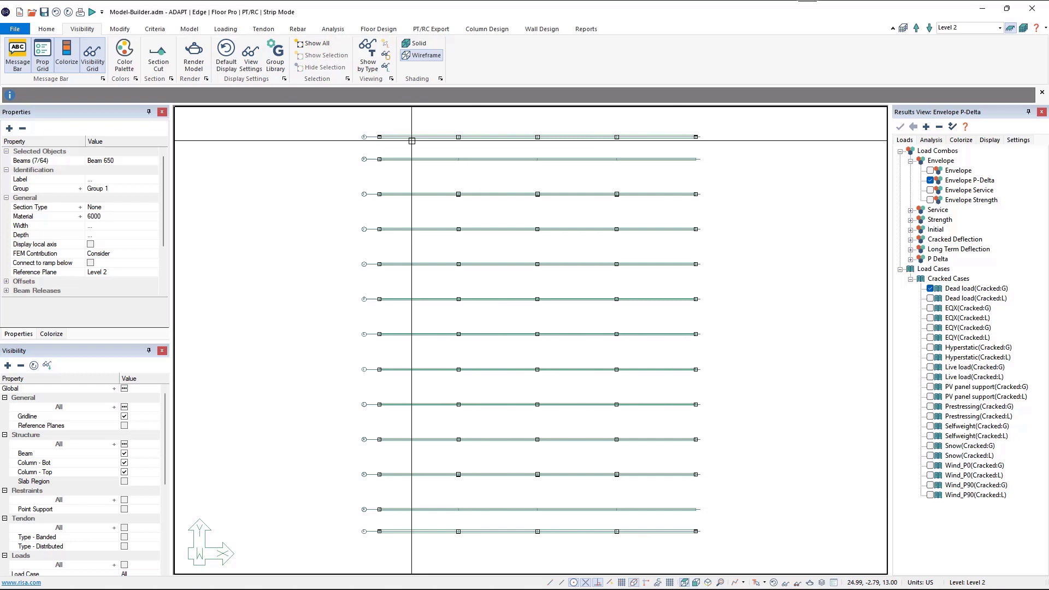
Turn on the display of X-direction support lines and banded tendons
scroll(109, 508, "down", 3)
scroll(109, 508, "down", 1)
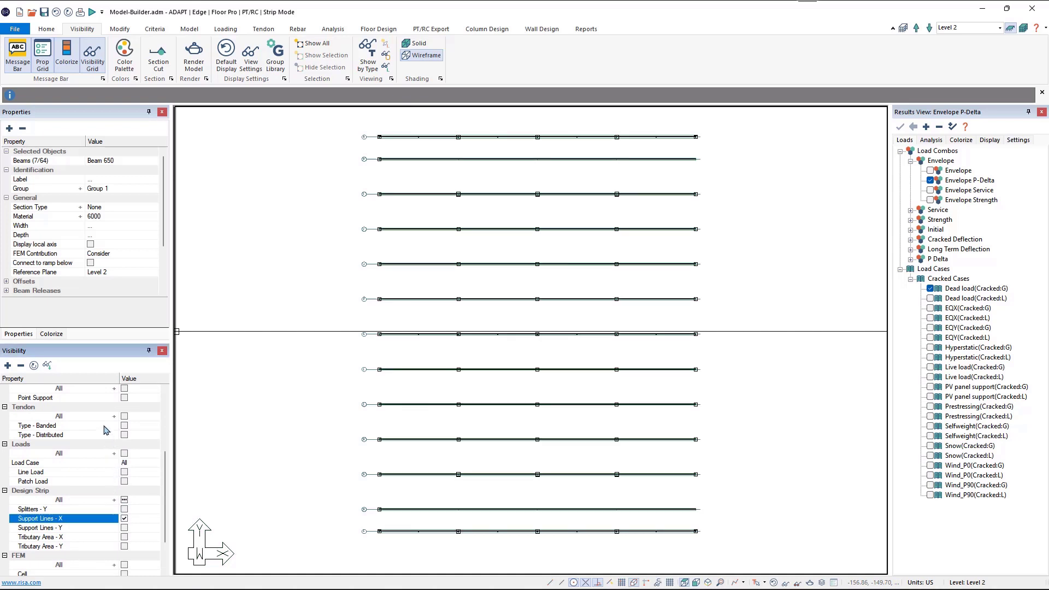
scroll(106, 430, "up", 4)
scroll(108, 443, "up", 1)
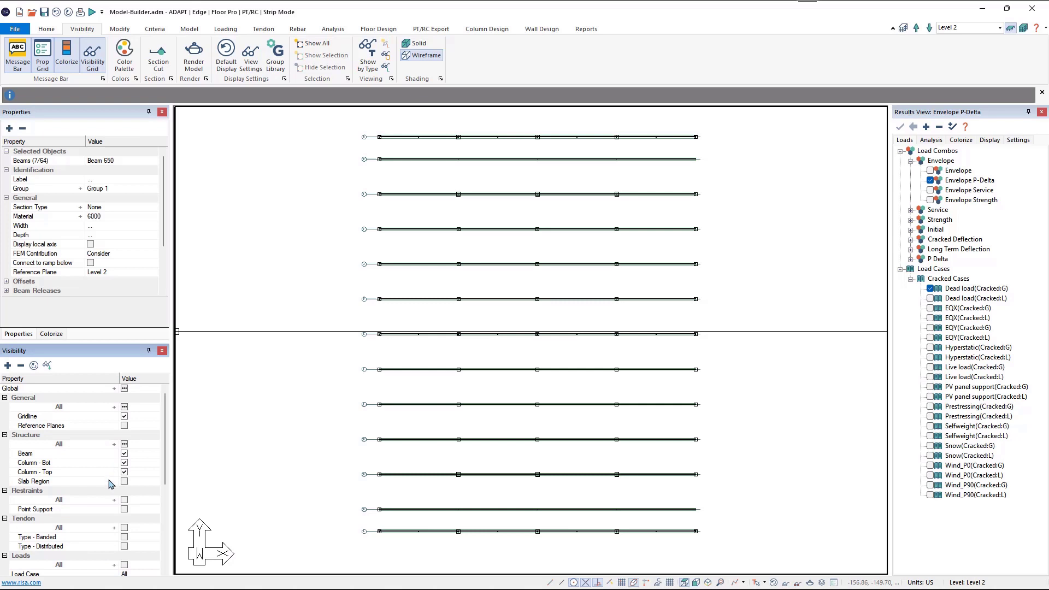
scroll(111, 484, "down", 1)
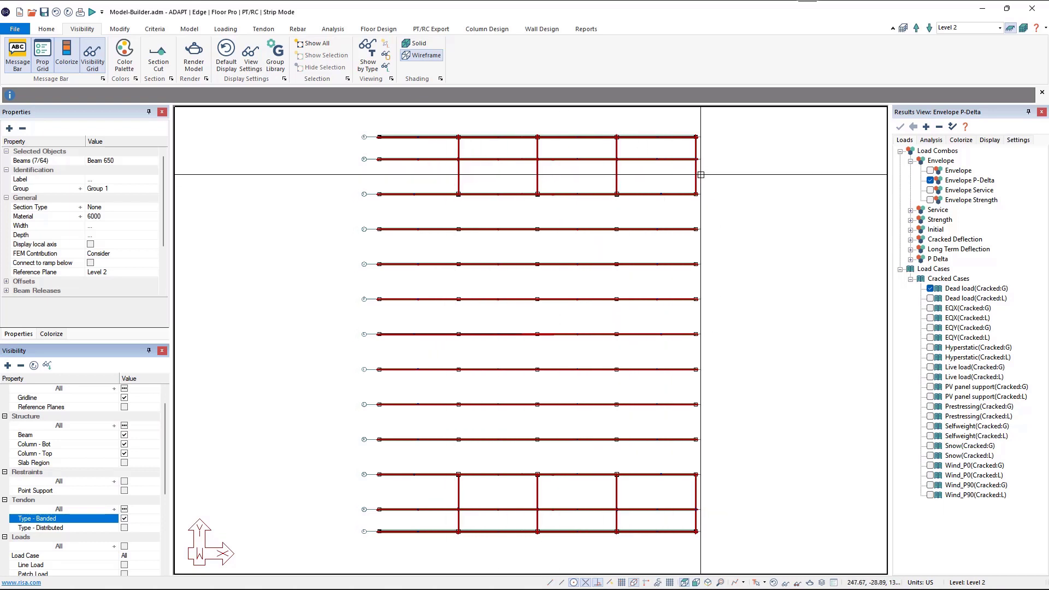
Hide the vertical banded tendons in the upper and lower end bays, and clear the selection
left_click(713, 183)
left_click_drag(713, 183, 426, 176)
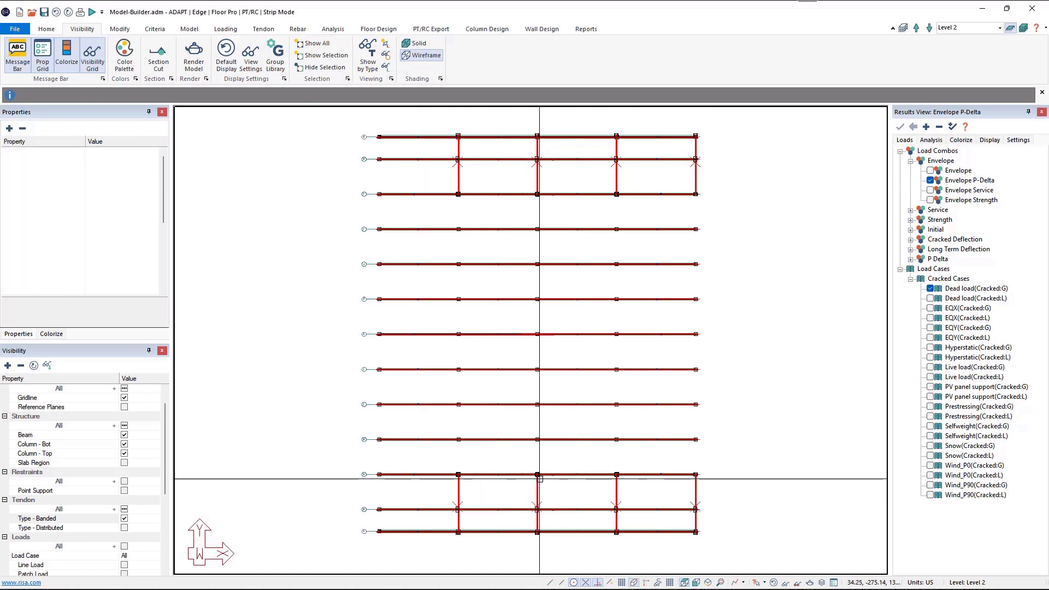
right_click(749, 403)
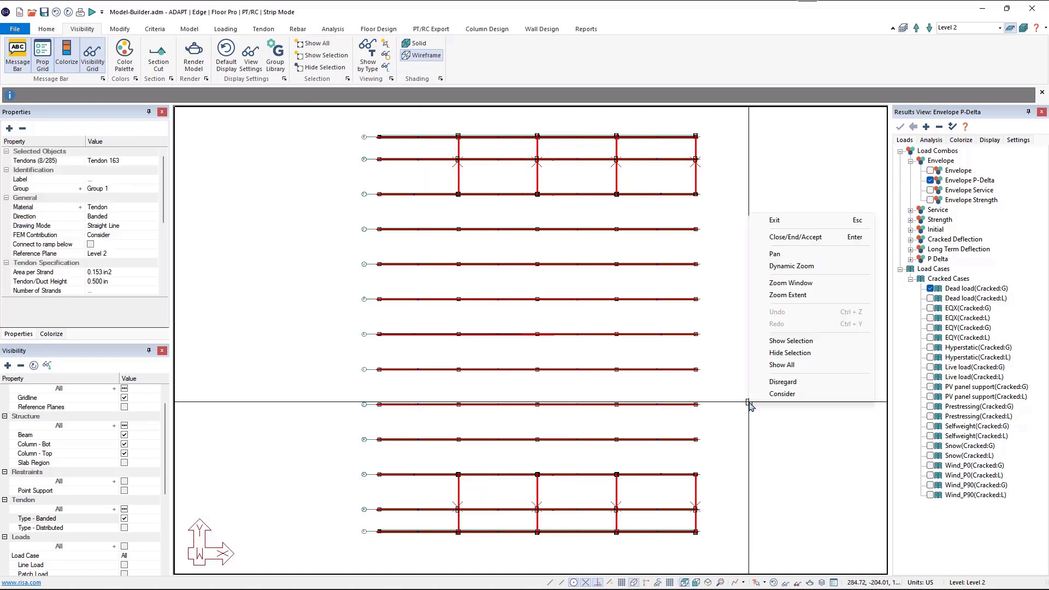
left_click(791, 352)
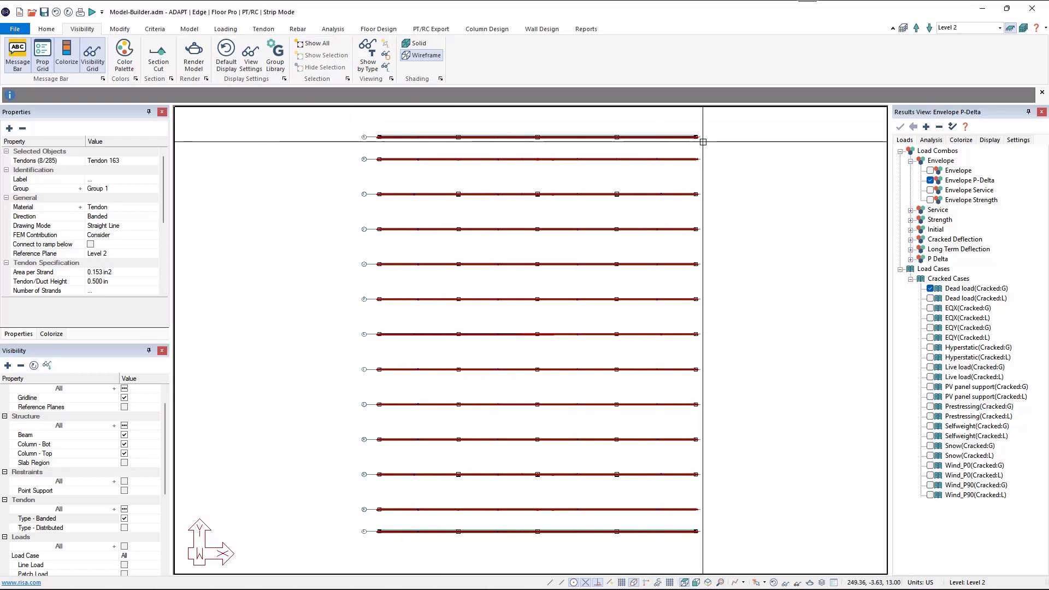
key("Escape")
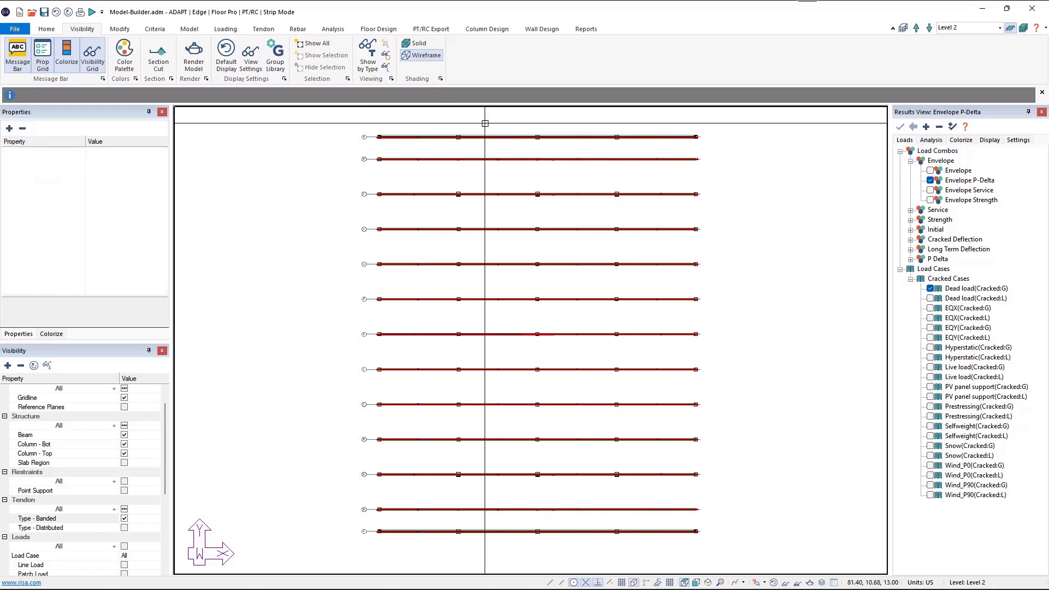
Move gridline N with its beams, columns, support line and tendons 5.50 ft in the Y direction using coordinates
scroll(475, 123, "up", 3)
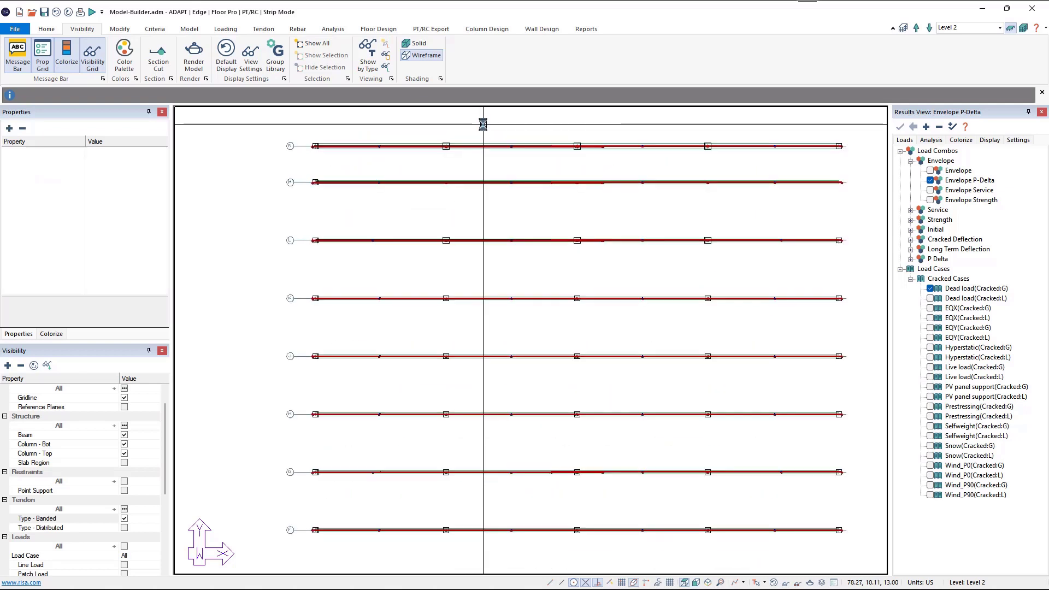
scroll(483, 124, "up", 5)
scroll(489, 131, "down", 2)
middle_click_drag(490, 131, 490, 150)
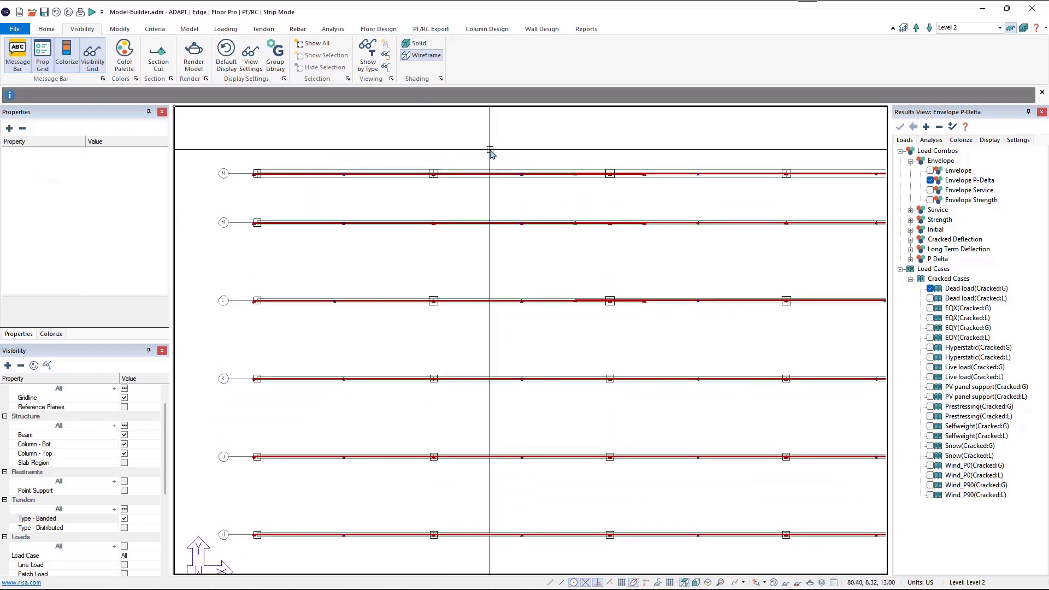
mouse_move(212, 147)
left_mouse_down()
mouse_move(473, 188)
mouse_move(874, 194)
mouse_move(810, 200)
mouse_move(611, 176)
mouse_move(730, 216)
mouse_move(786, 216)
left_mouse_up()
scroll(545, 251, "down", 4)
middle_click_drag(406, 237, 467, 241)
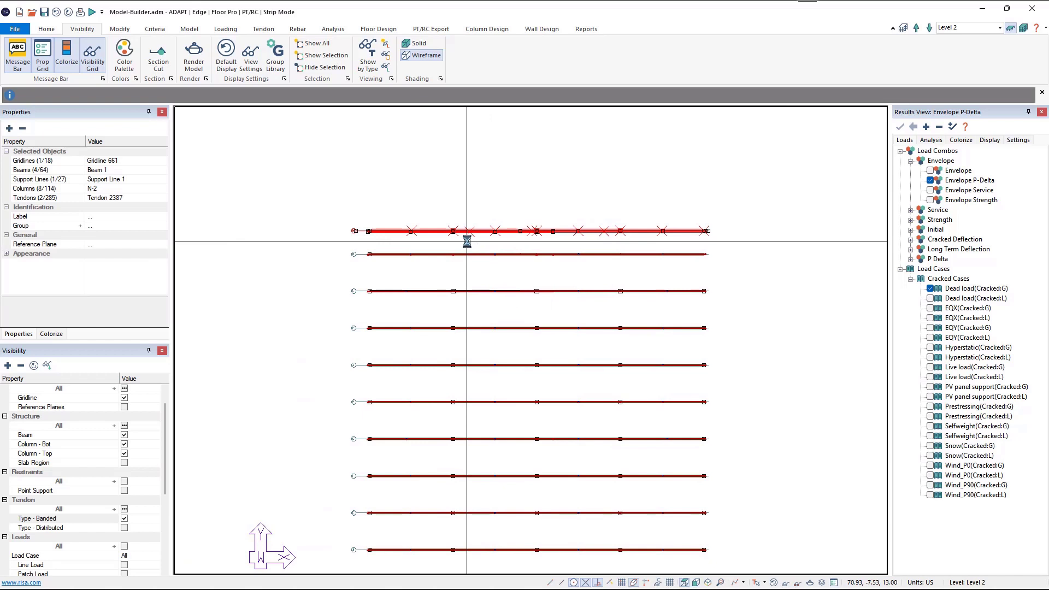
scroll(467, 241, "up", 1)
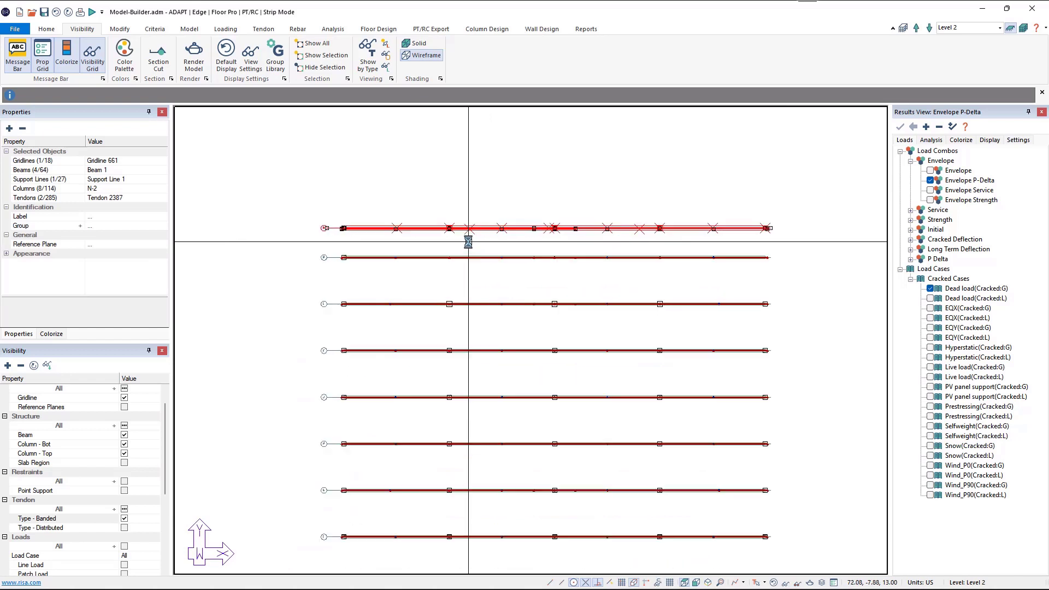
left_click(120, 29)
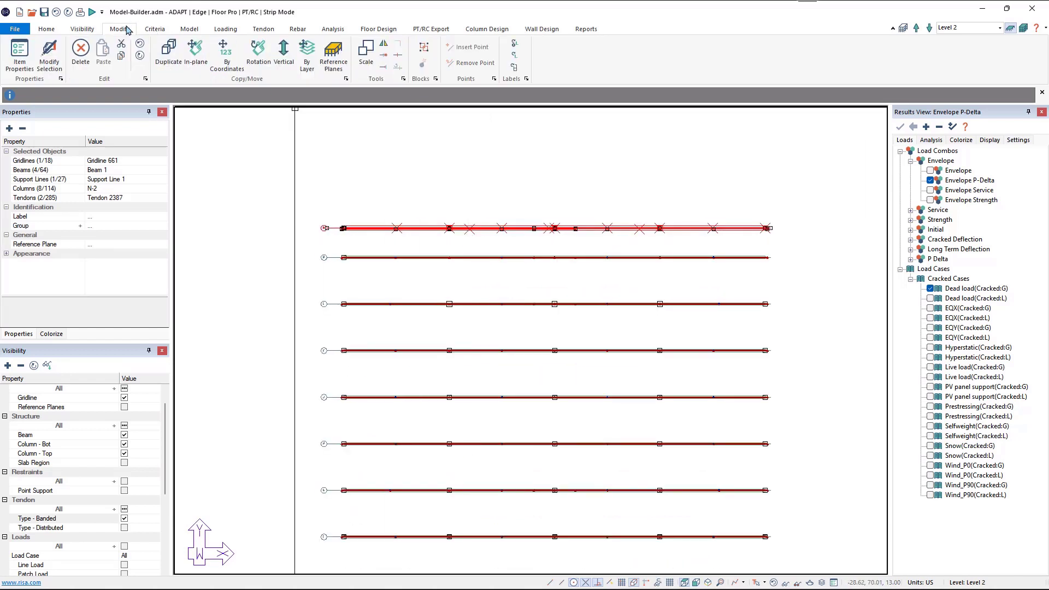
left_click(227, 60)
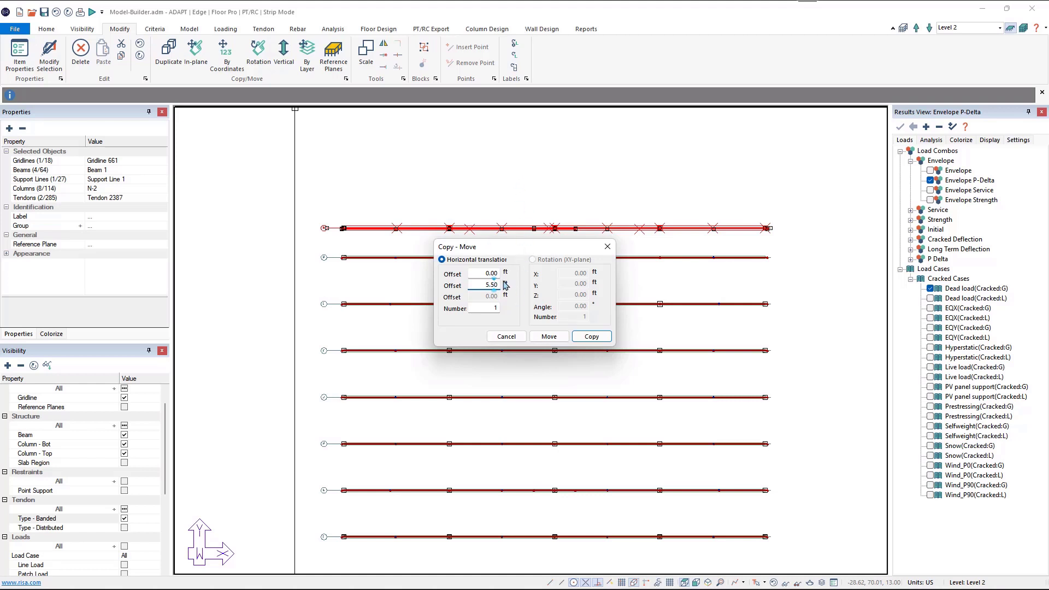
left_click(548, 337)
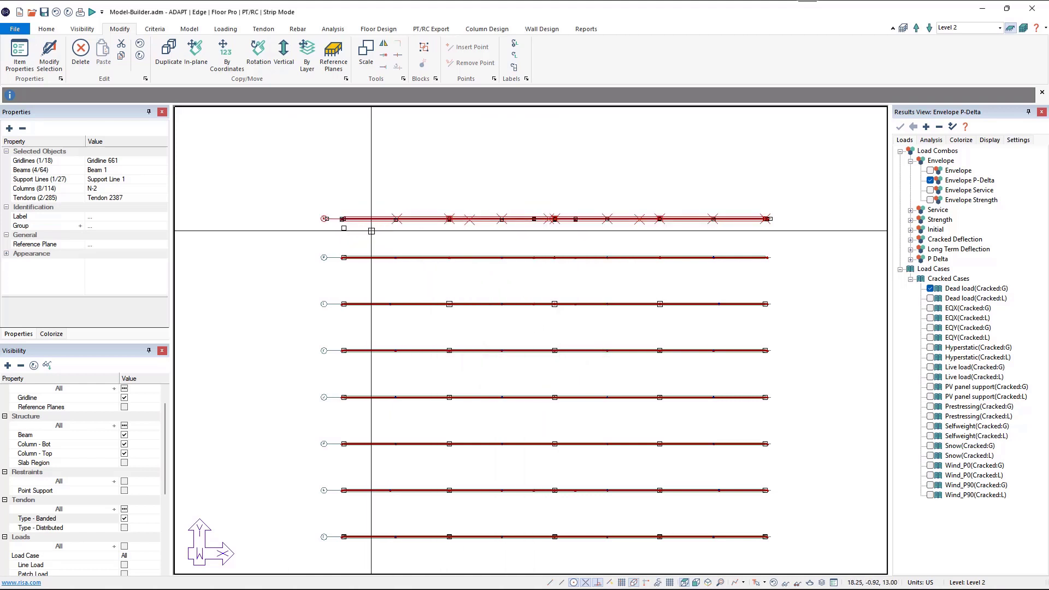
key("Escape")
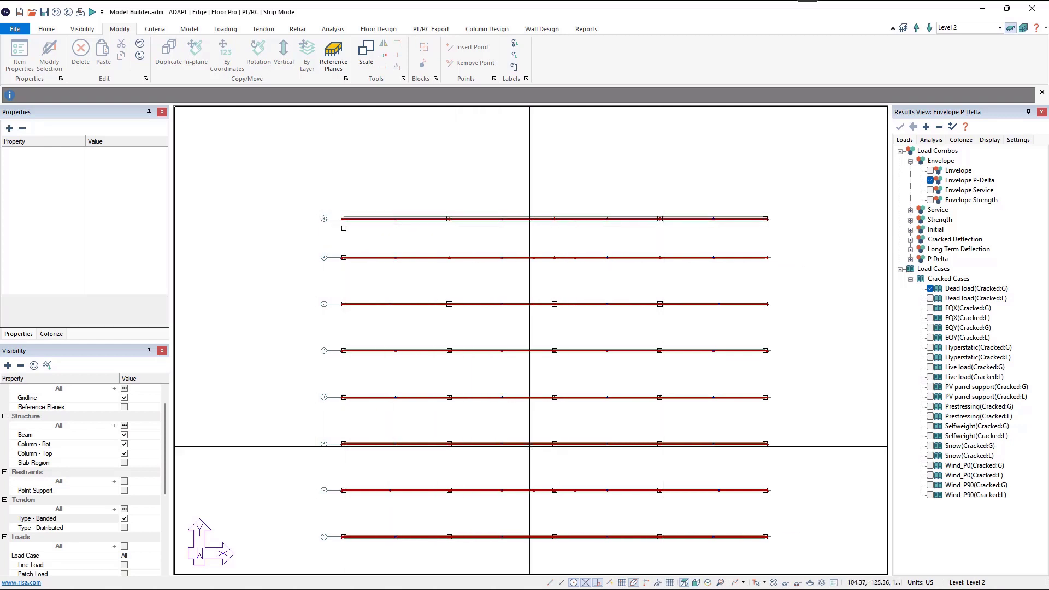
Move gridline A with its beams, columns, support line and tendons -5.50 ft in the Y direction using coordinates
middle_click_drag(529, 446, 518, 265)
mouse_move(521, 437)
middle_mouse_down()
mouse_move(527, 278)
mouse_move(516, 341)
middle_mouse_up()
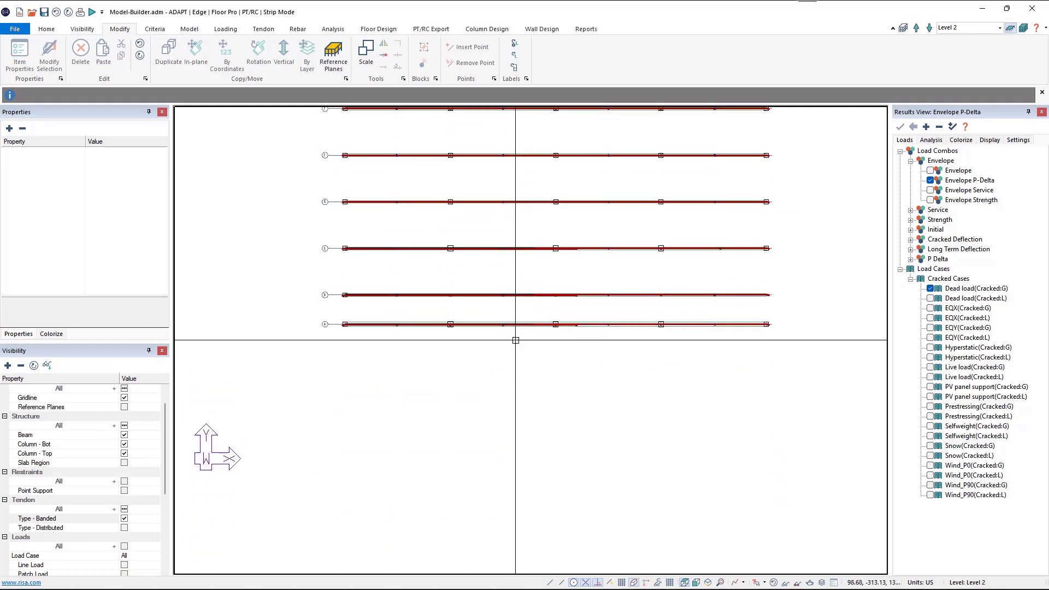
left_click_drag(305, 312, 784, 336)
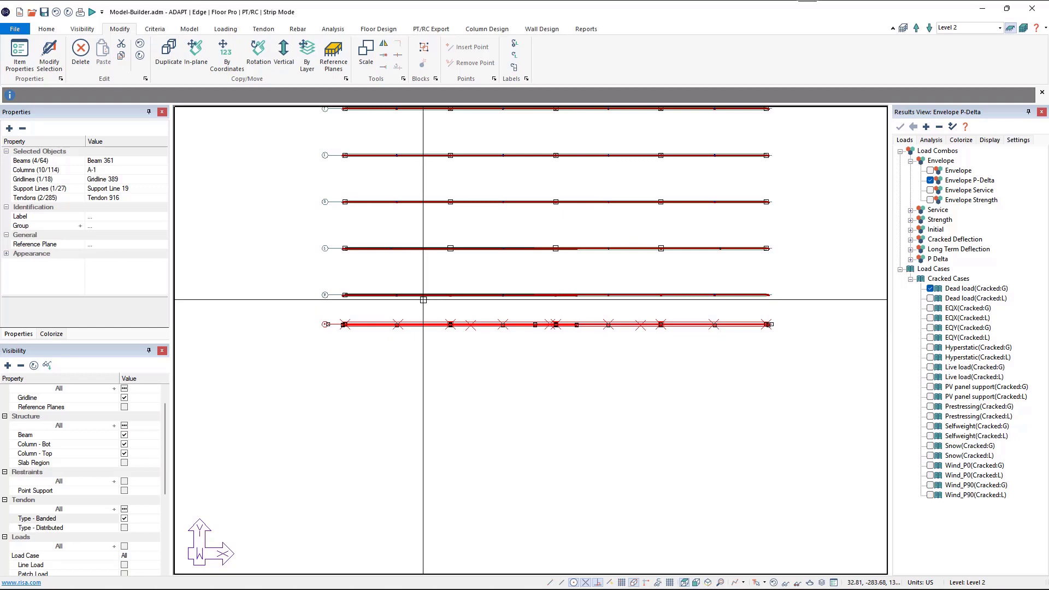
left_click(228, 64)
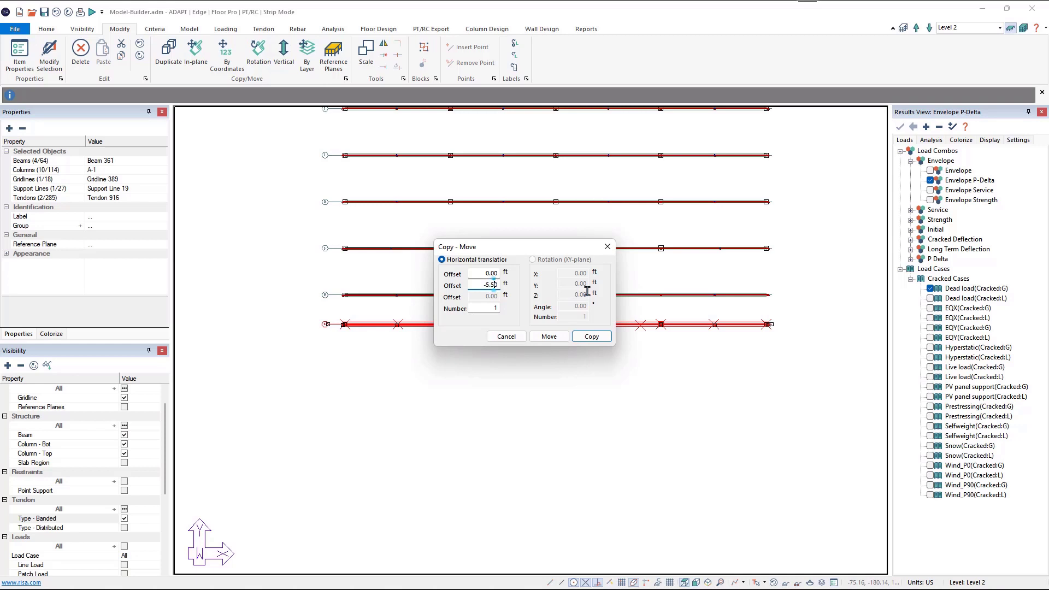
left_click(548, 337)
middle_click_drag(495, 340, 475, 421)
scroll(474, 422, "down", 3)
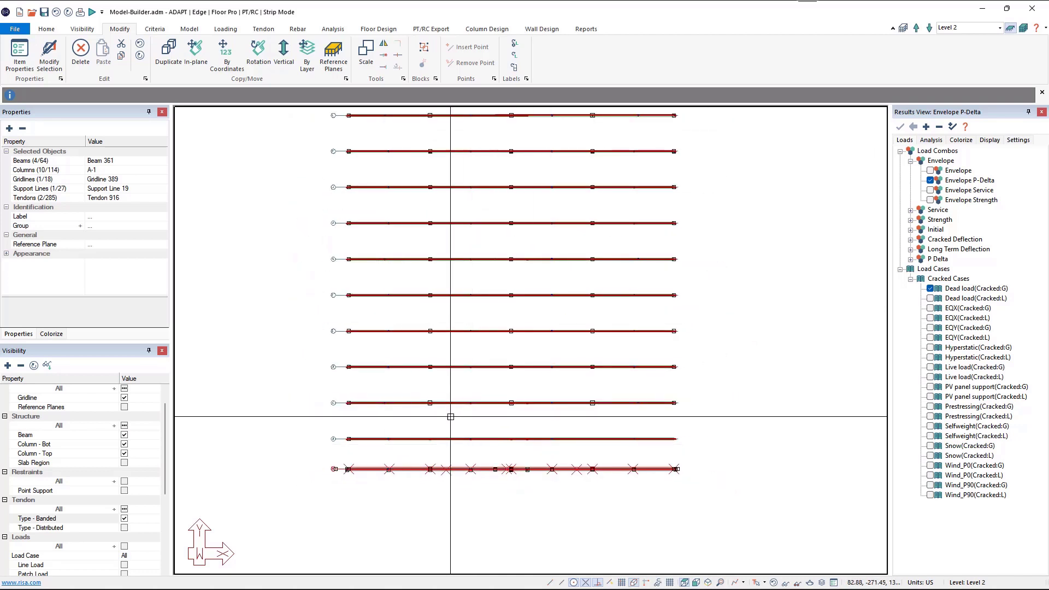
middle_click_drag(491, 340, 491, 375)
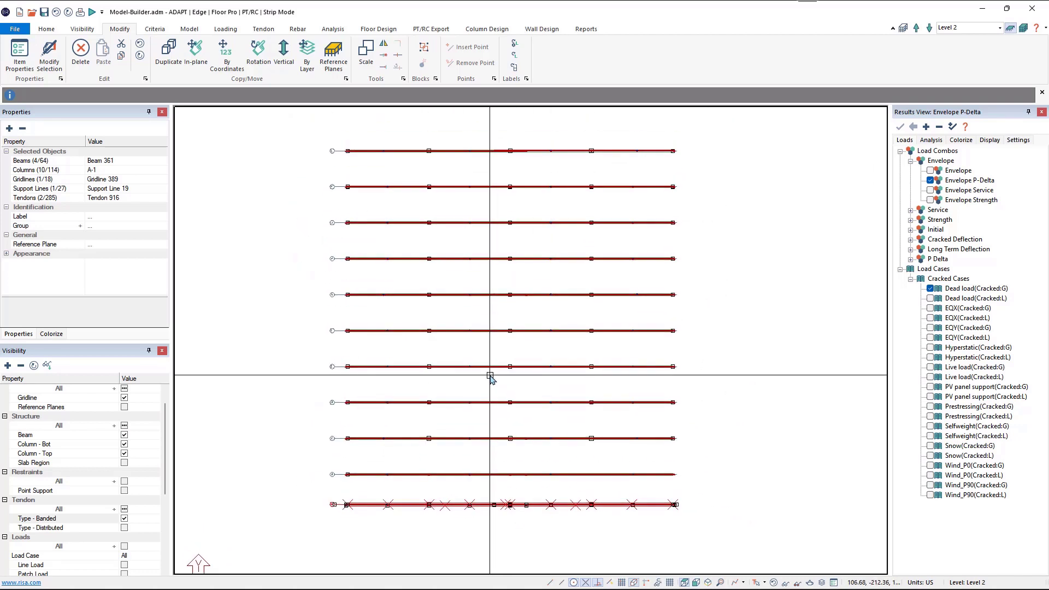
middle_click_drag(462, 408, 464, 440)
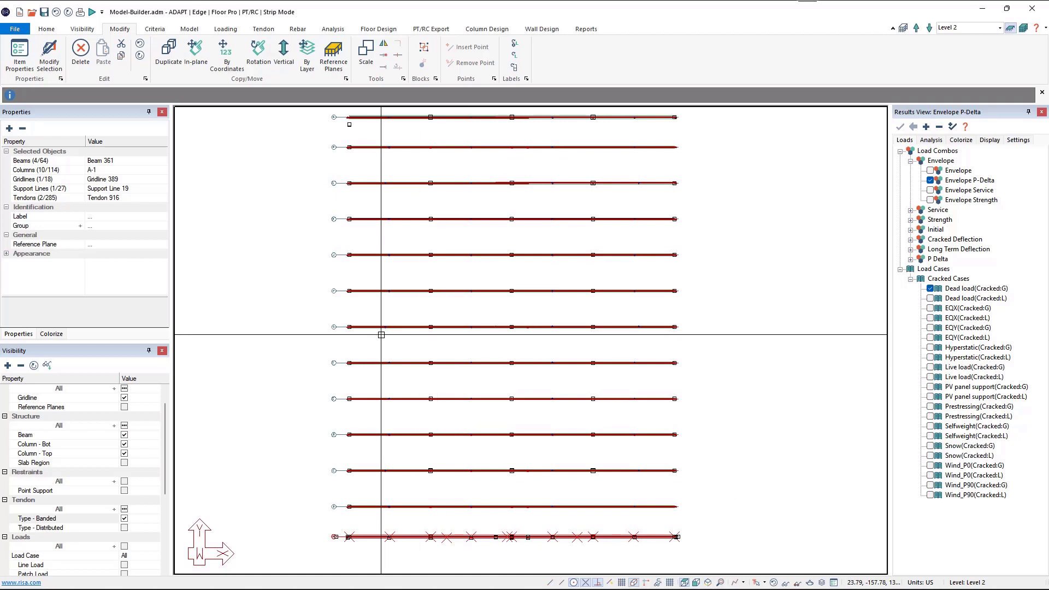
Turn slab region display back on and snap Slab-1's lower-left corner to the outer corner of the end column on gridline A
left_click(124, 462)
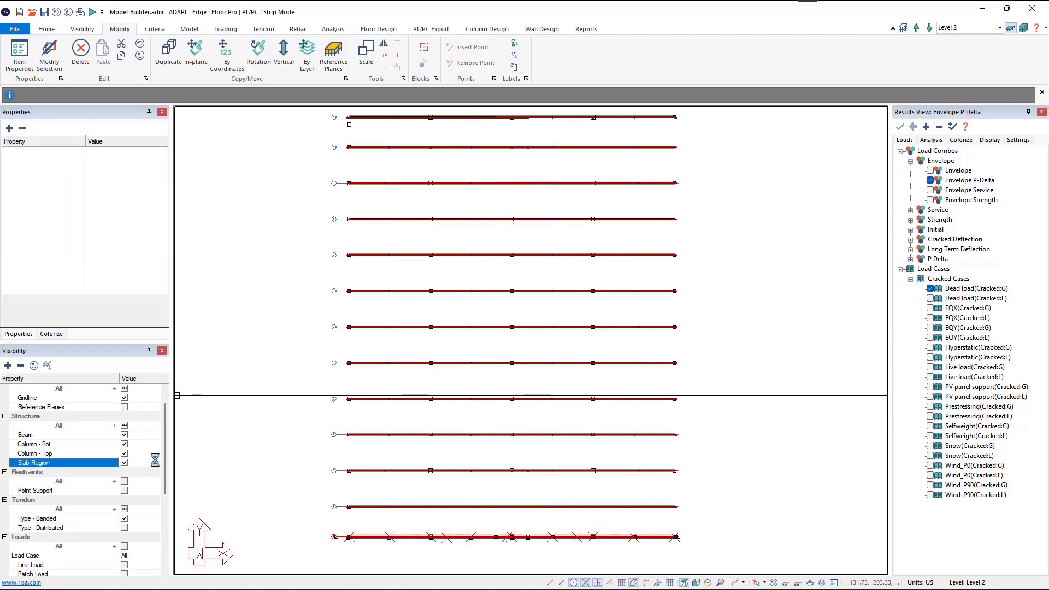
left_click(347, 488)
middle_click_drag(365, 507, 389, 372)
scroll(373, 411, "up", 1)
scroll(373, 411, "up", 8)
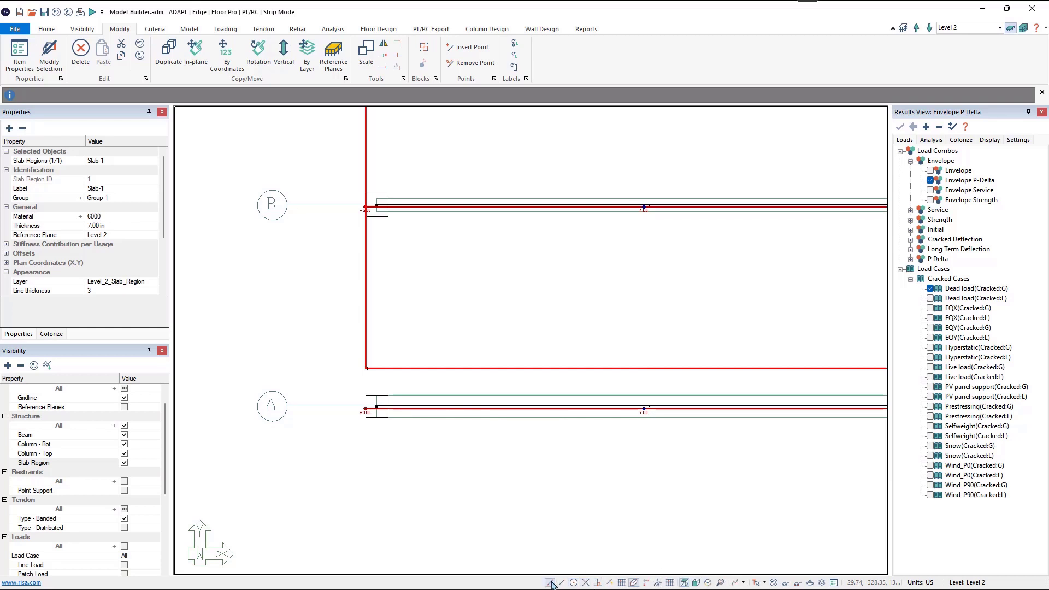
left_click(366, 371)
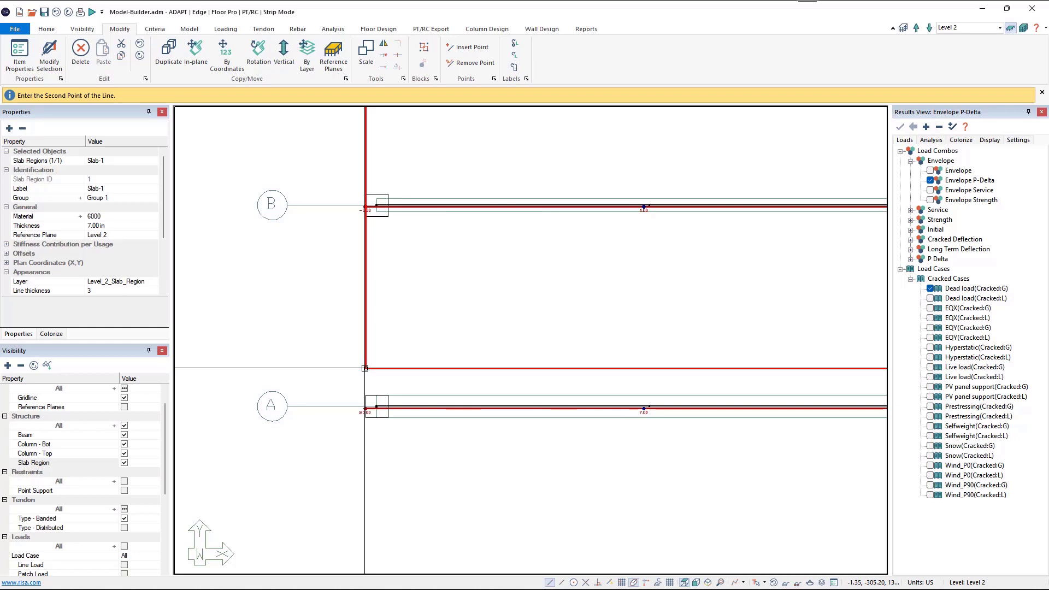
left_click(366, 419)
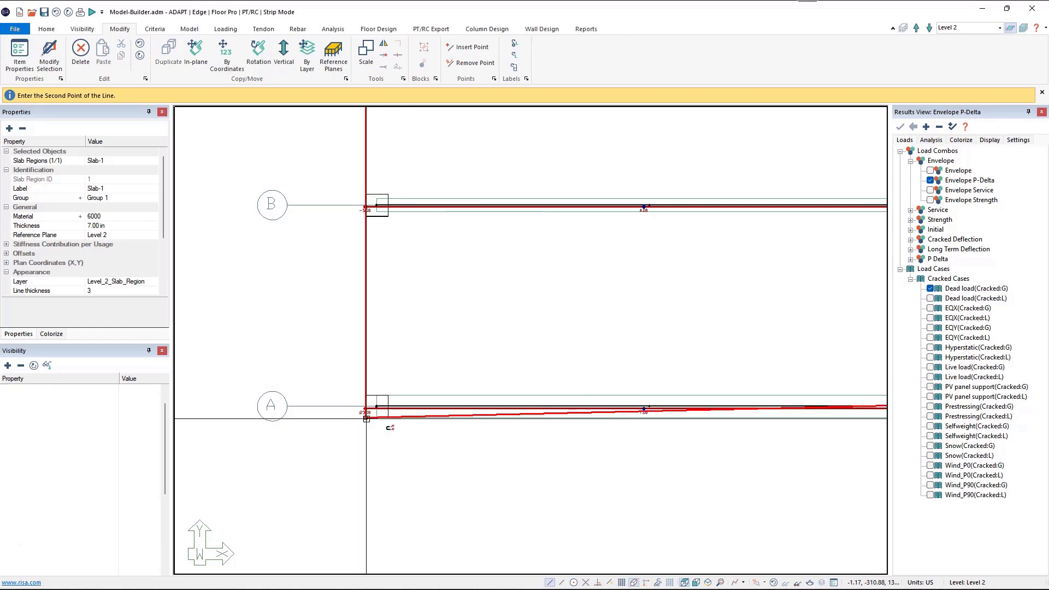
Snap Slab-1's lower-right corner to the outer corner of the right end column on gridline A
middle_click_drag(658, 386, 117, 368)
scroll(491, 448, "down", 4)
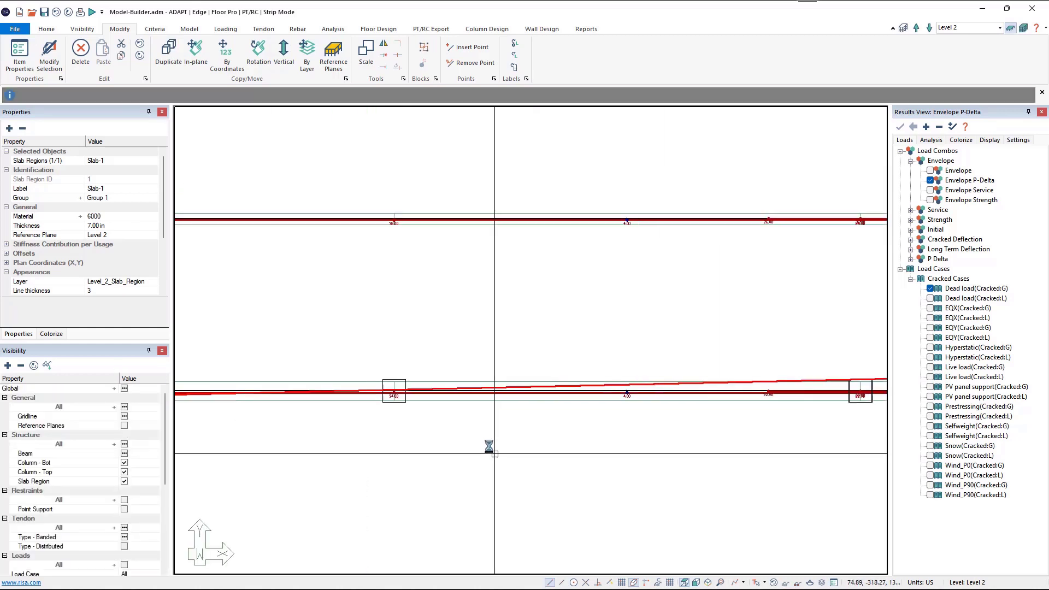
middle_click_drag(775, 443, 555, 421)
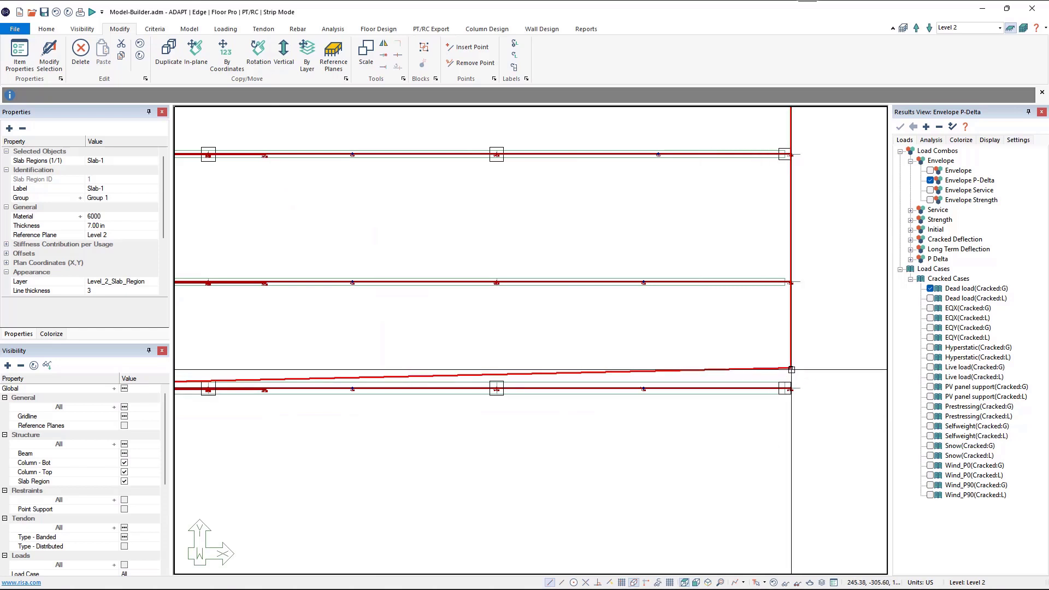
left_click(790, 388)
Snap Slab-1's upper-right corner to the outer corner of the right end column on gridline N
middle_click_drag(691, 253, 710, 511)
middle_click_drag(723, 253, 730, 509)
middle_click_drag(726, 215, 770, 445)
scroll(773, 310, "up", 1)
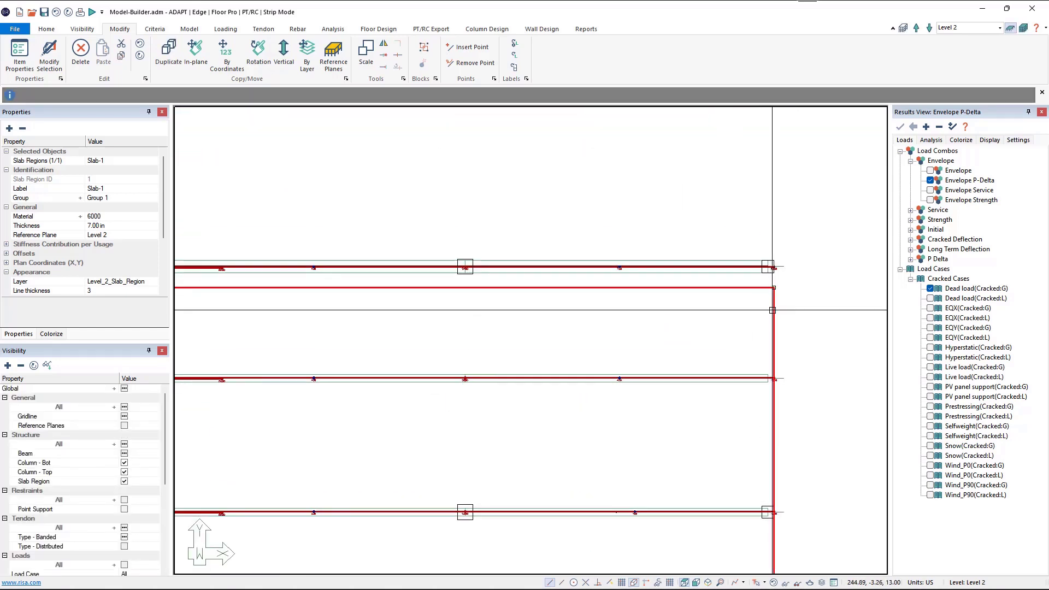
left_click(774, 288)
left_click(774, 261)
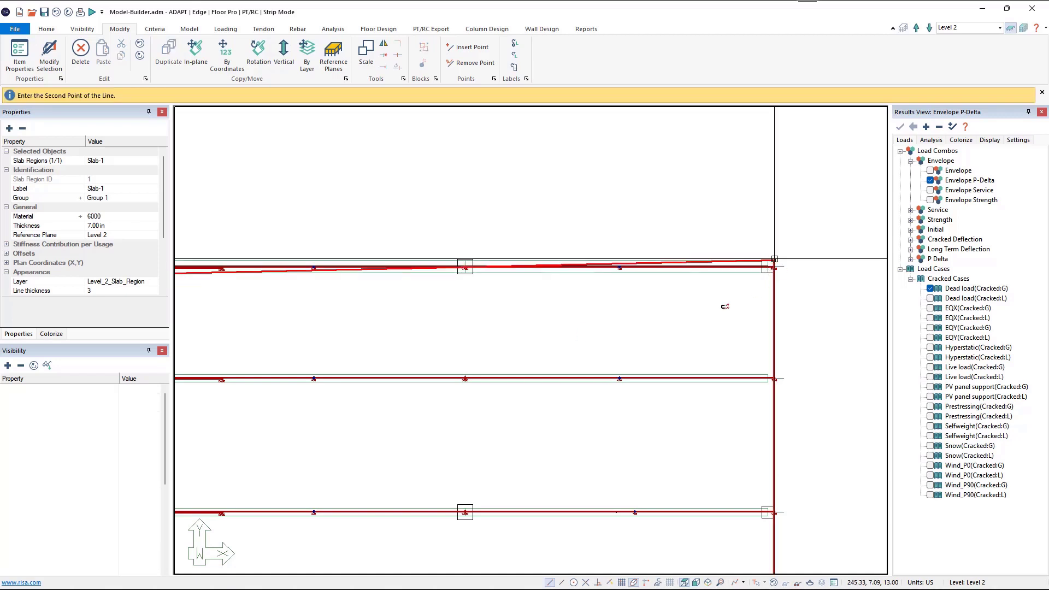
Draw horizontal and vertical construction lines crossing where the gridline N beam's outer edge meets the slab's left edge, and end the line command
middle_click_drag(379, 347, 798, 362)
middle_click_drag(359, 390, 759, 365)
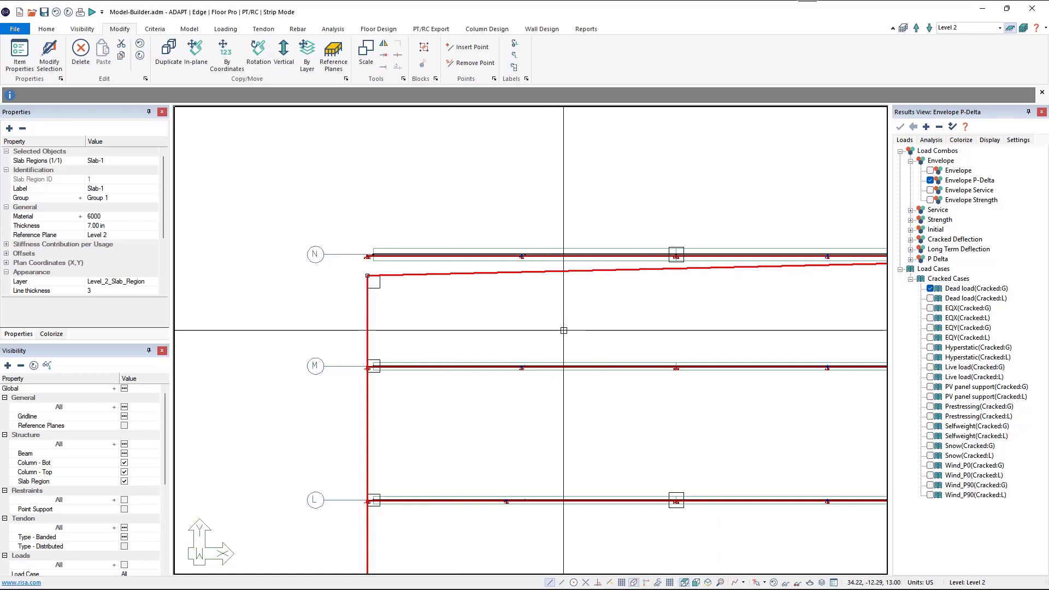
left_click(735, 582)
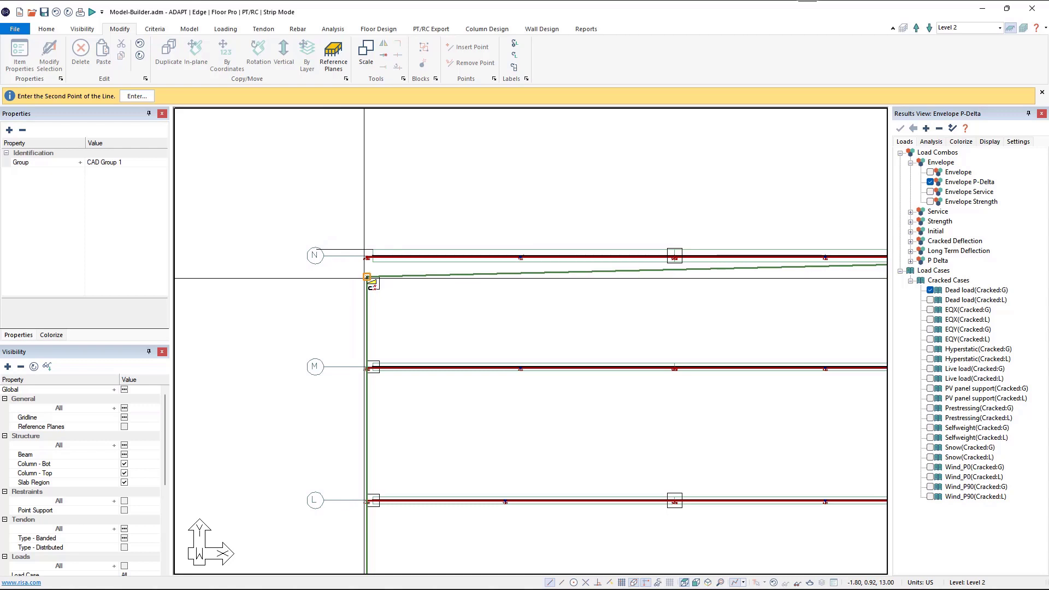
left_click(366, 218)
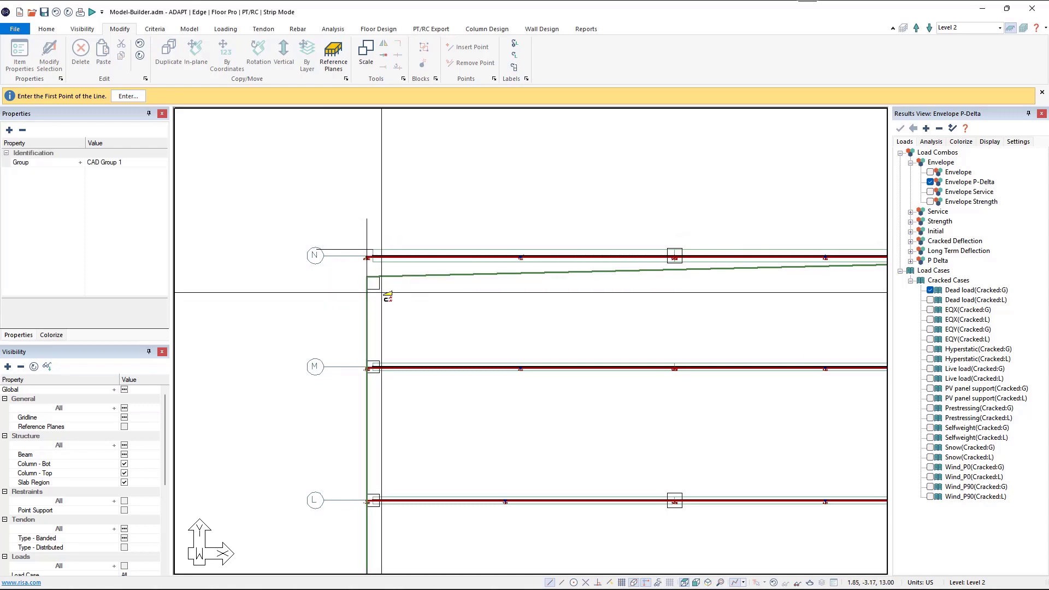
right_click(382, 256)
left_click(386, 265)
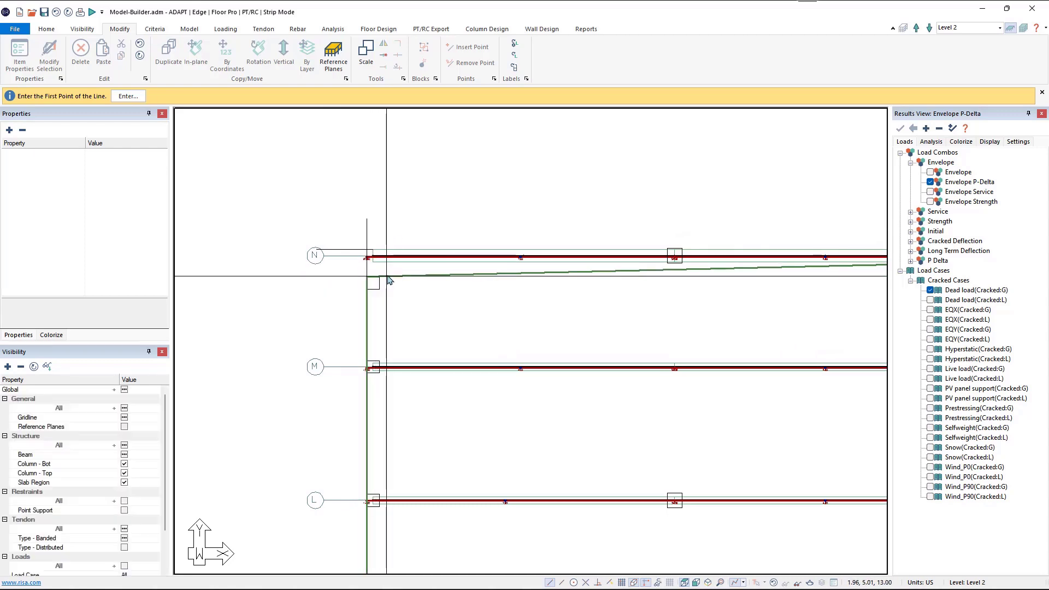
Select Slab-1 and move its upper-left corner to the intersection of the two construction lines at gridline N
right_click(396, 277)
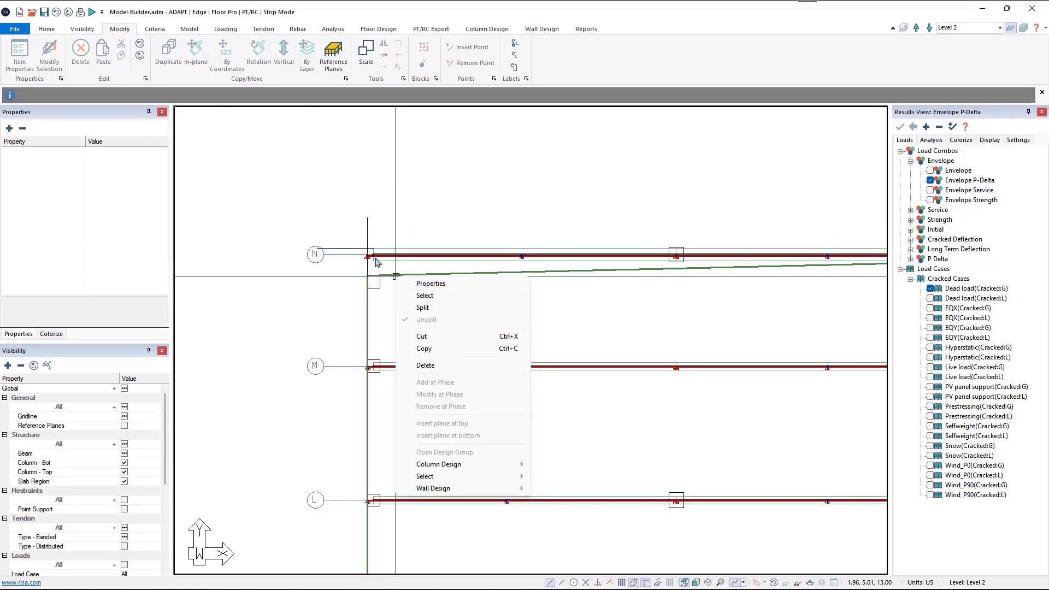
left_click(411, 296)
right_click(394, 277)
left_click(372, 277)
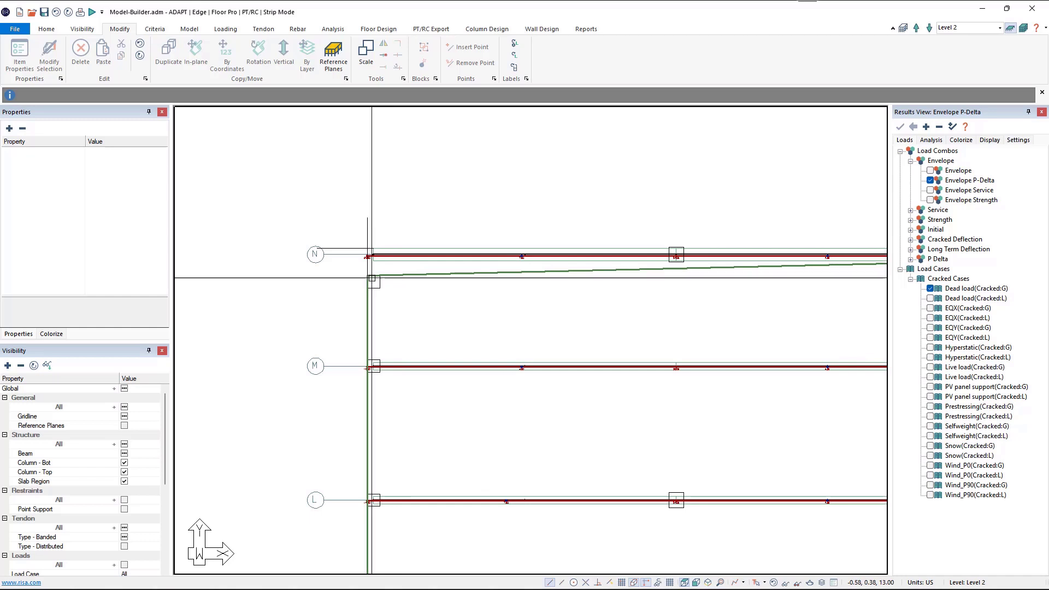
left_click(389, 276)
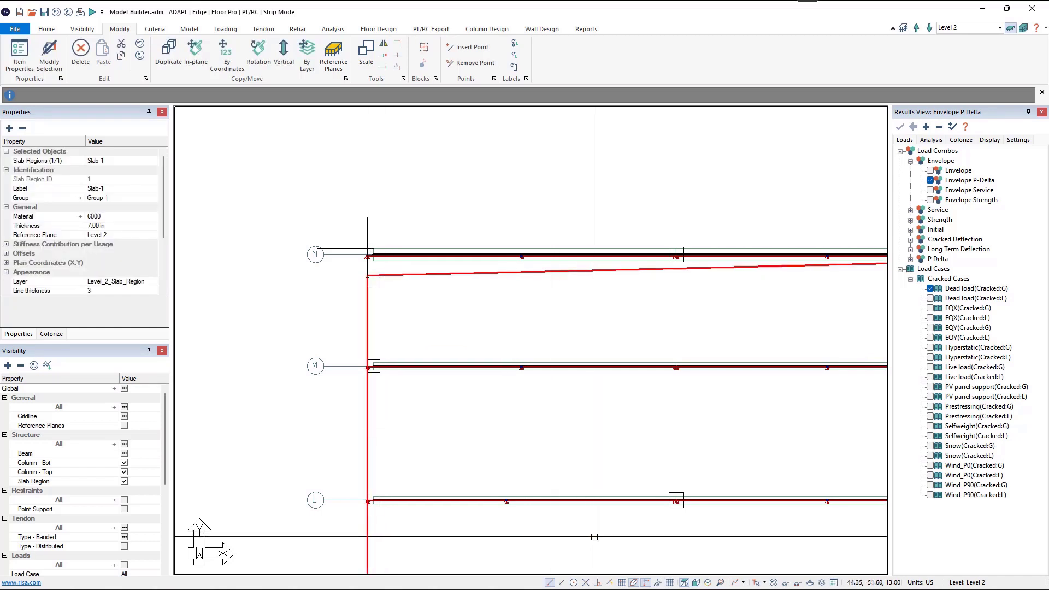
left_click(367, 275)
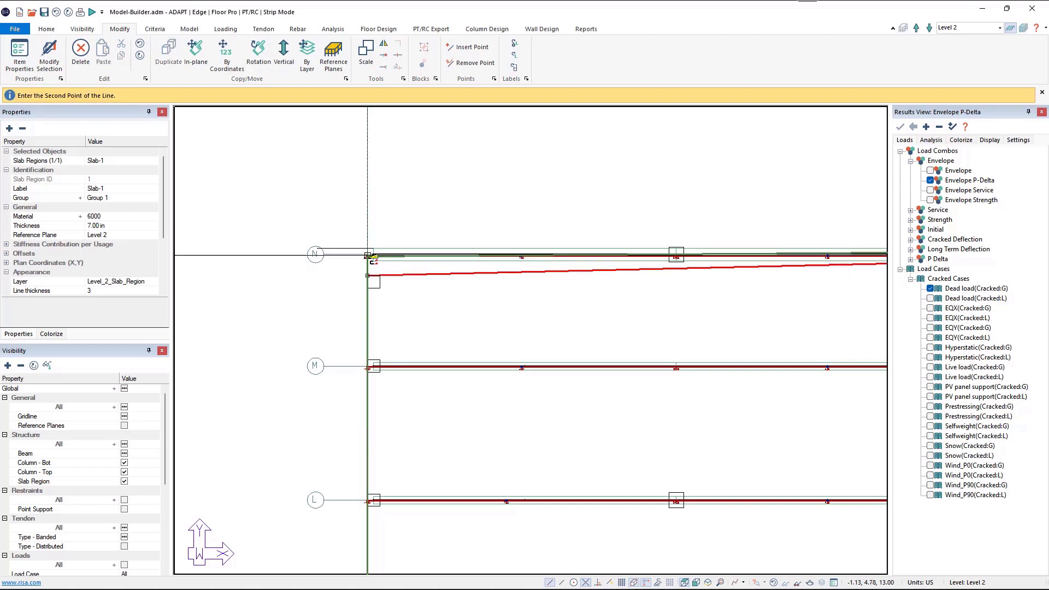
Select the two stacked columns left behind at the left end of gridline N and move them 5.50 ft up onto the gridline
left_click(388, 294)
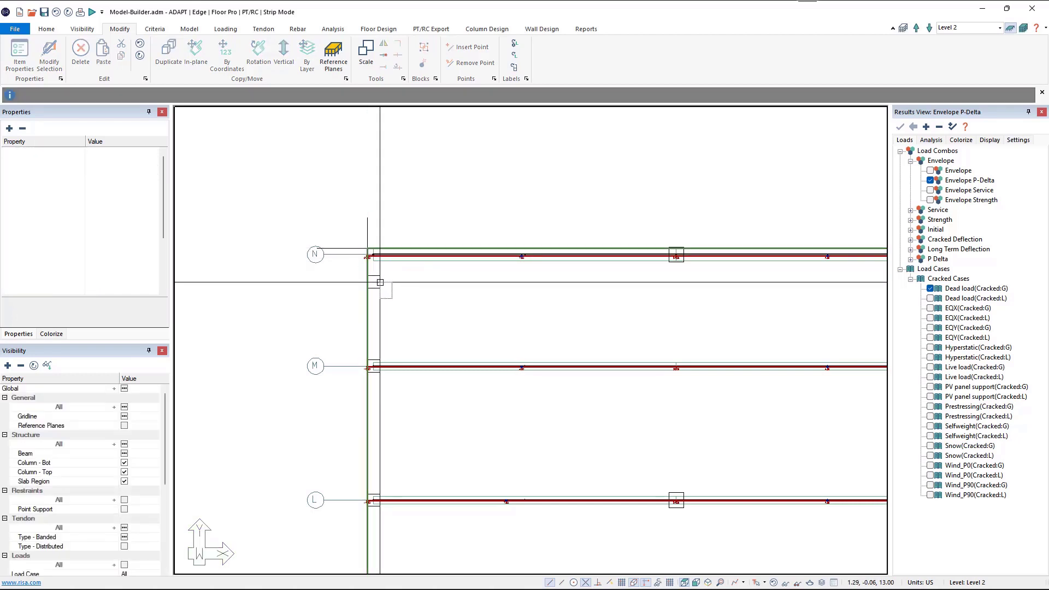
left_click(376, 282)
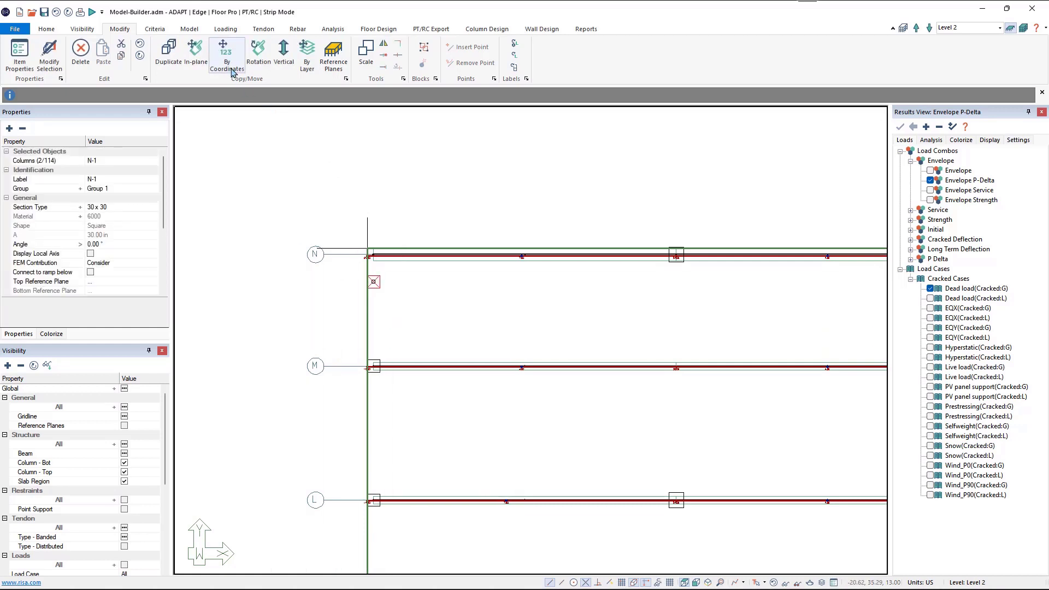
left_click(374, 282)
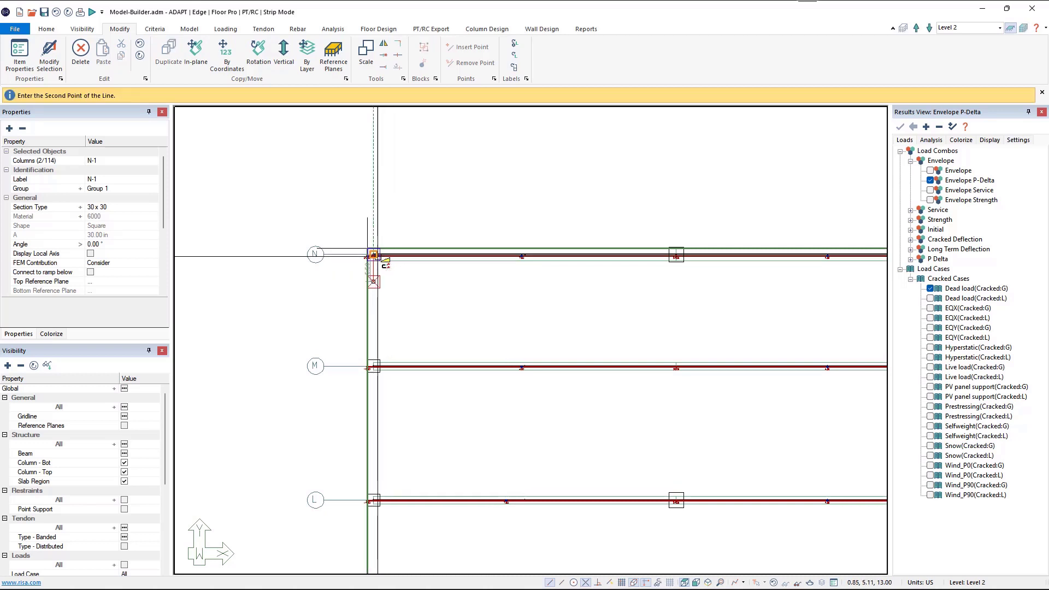
scroll(374, 256, "up", 5)
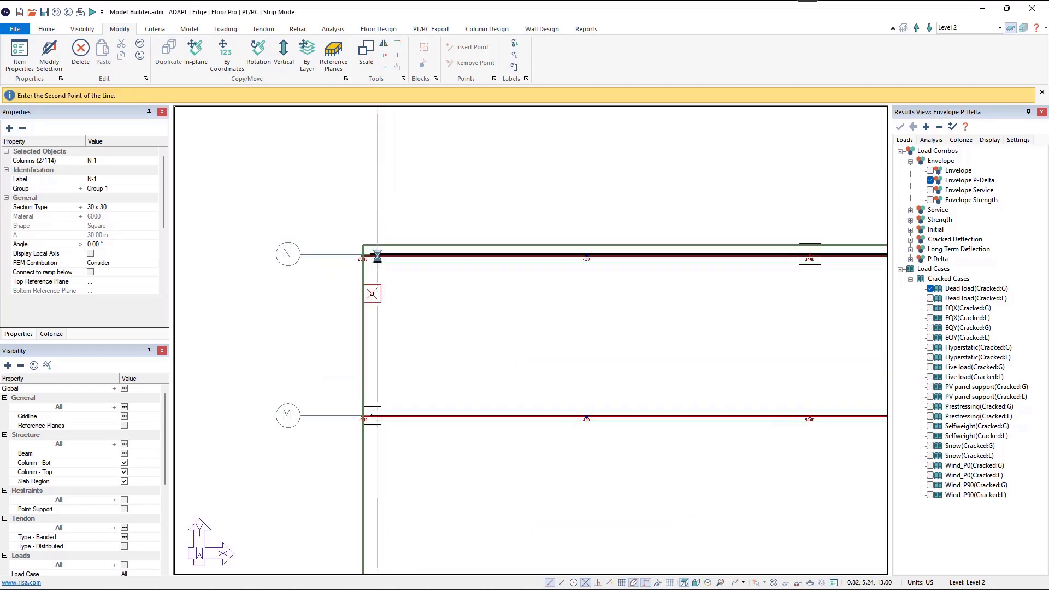
scroll(375, 255, "up", 1)
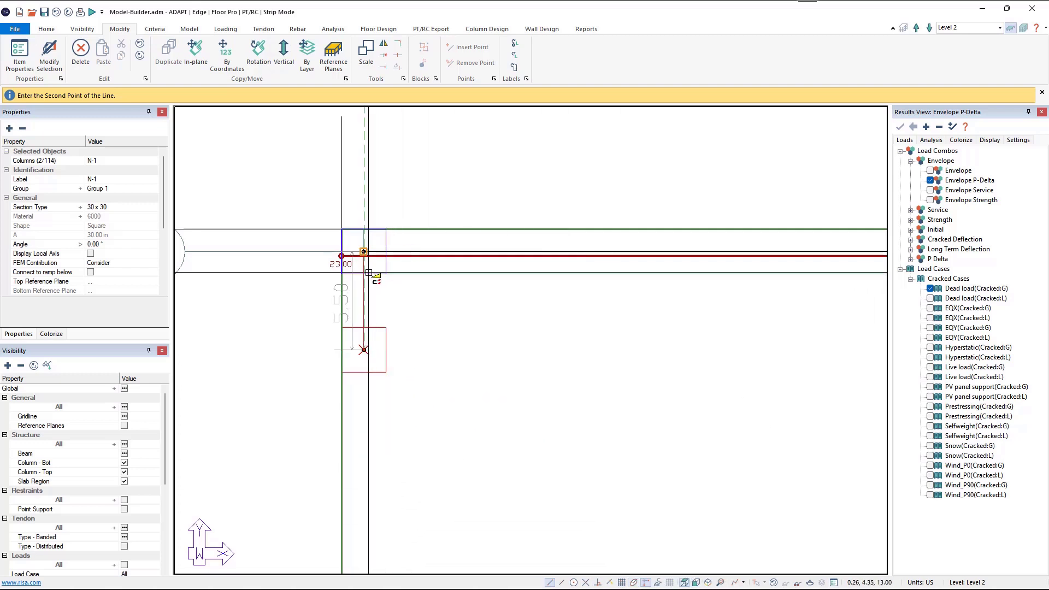
left_click(390, 285)
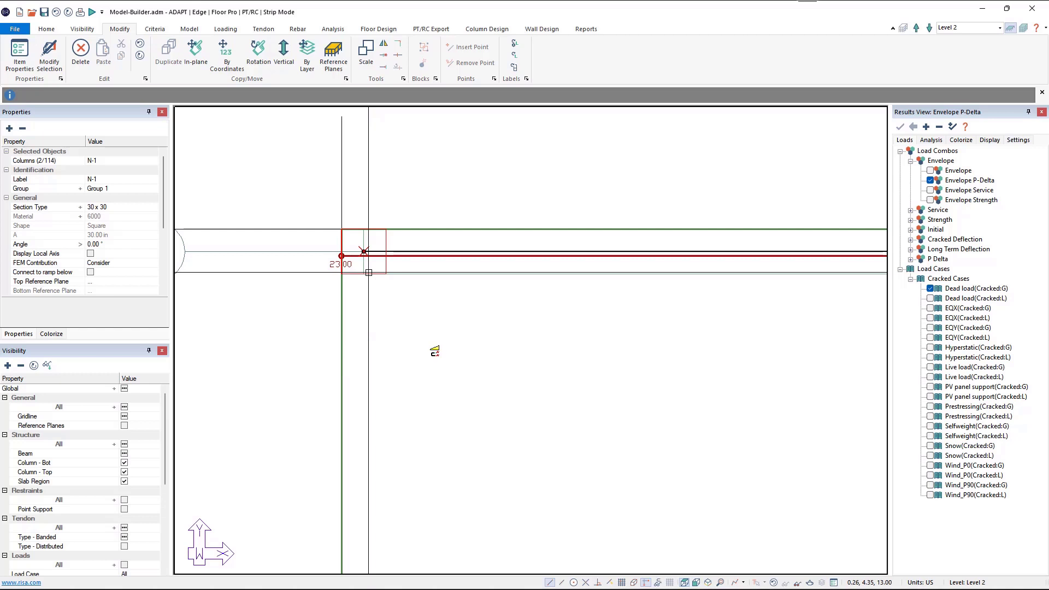
Turn on display of all beams and bring the lower end bay near gridline A into view
scroll(417, 311, "down", 8)
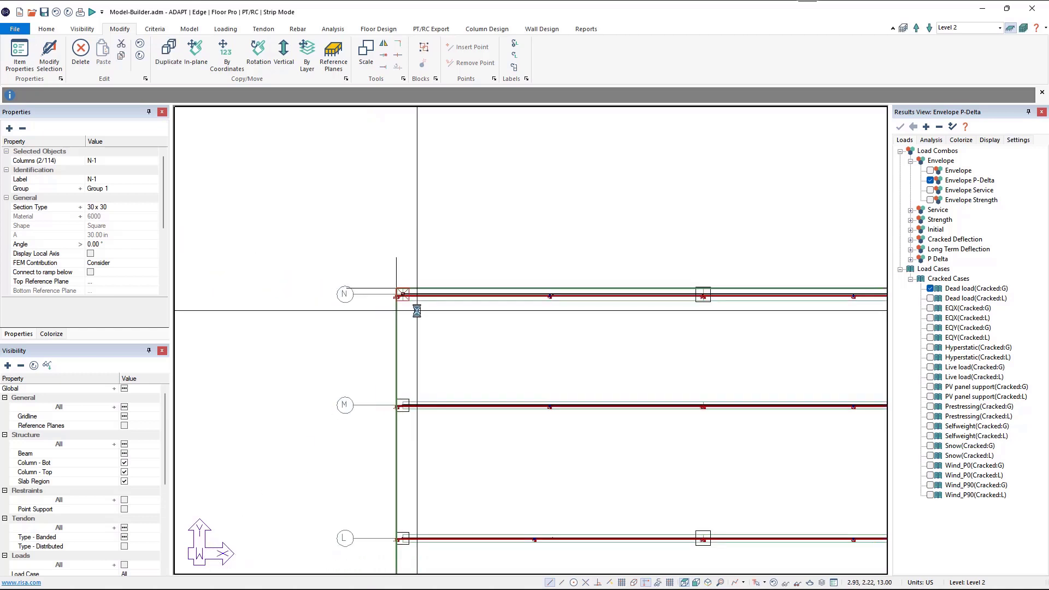
middle_click_drag(532, 395, 424, 272)
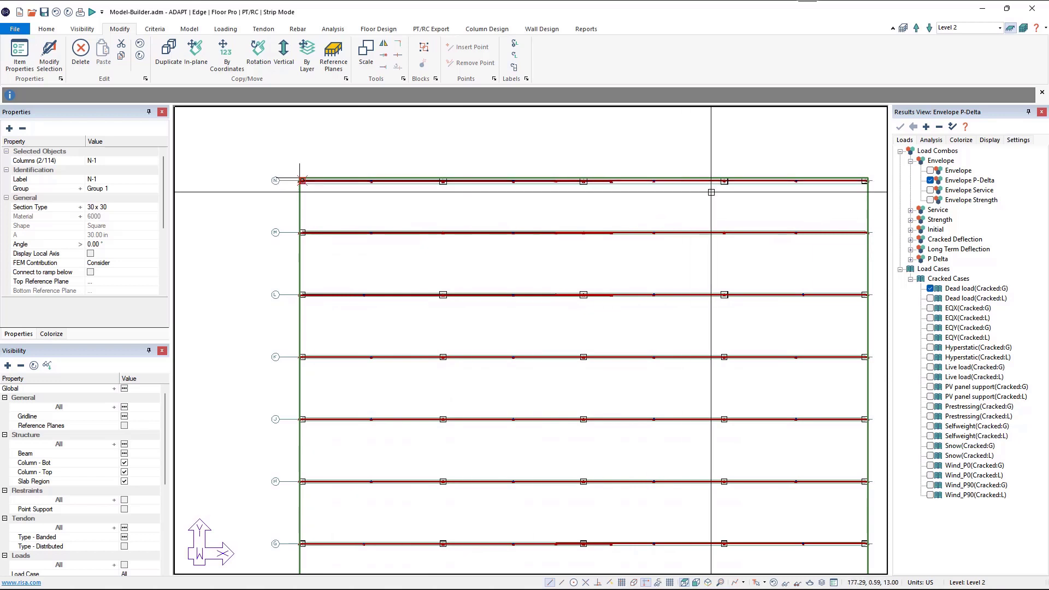
scroll(601, 339, "down", 3)
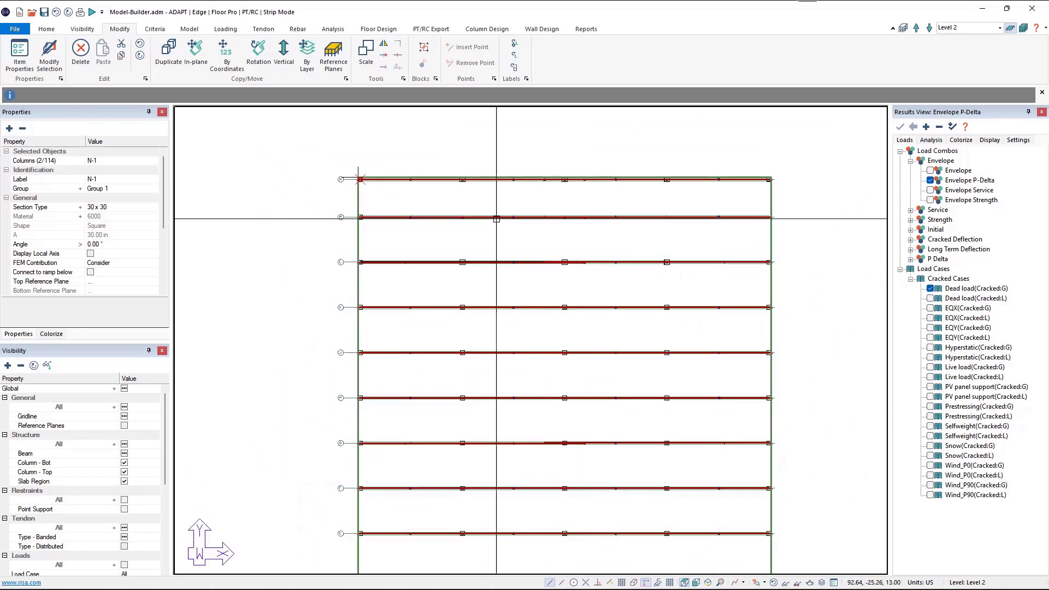
middle_click_drag(651, 412, 644, 250)
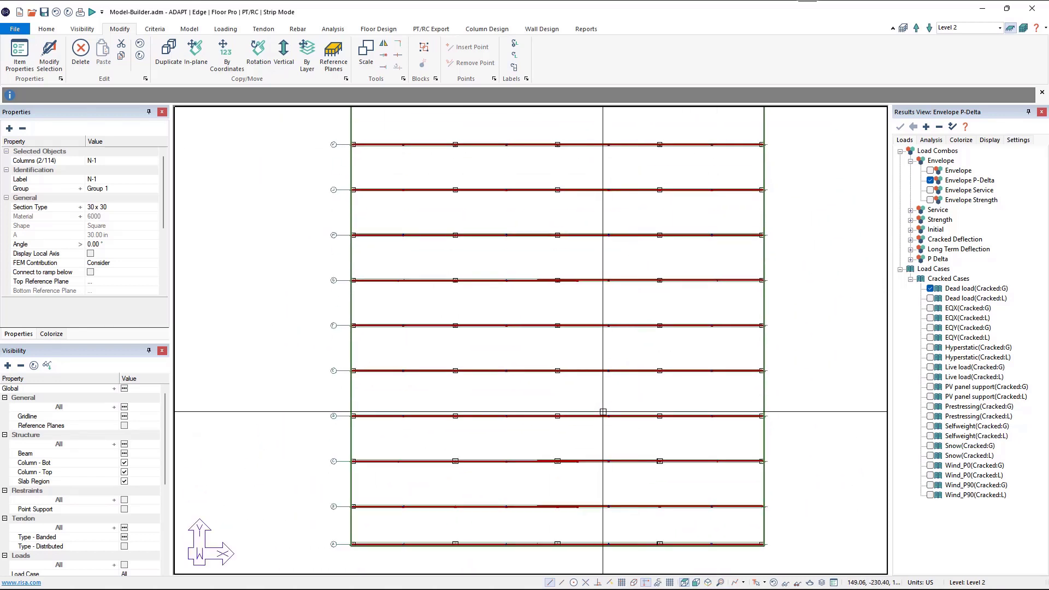
left_click(125, 455)
left_click(124, 454)
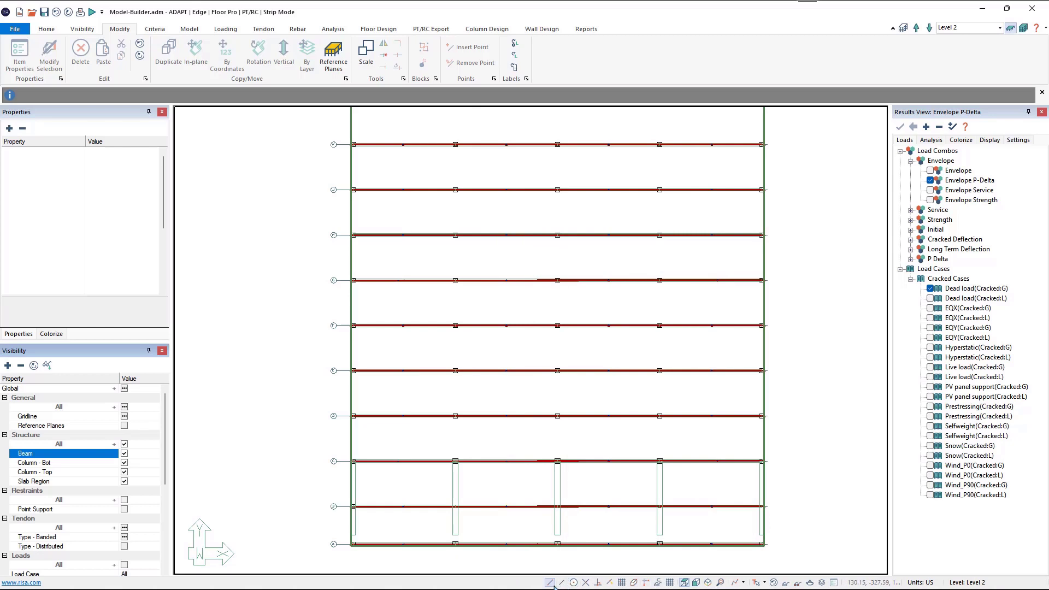
Stretch the lower ends of the five vertical beams in the lower end bay to the column centers on gridline A
left_click(354, 534)
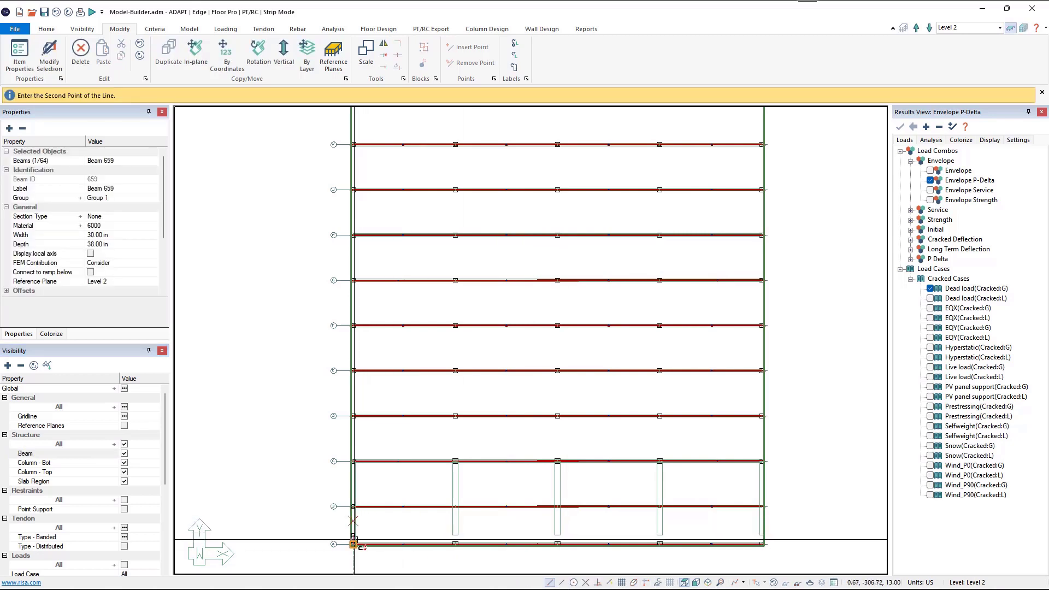
left_click(456, 528)
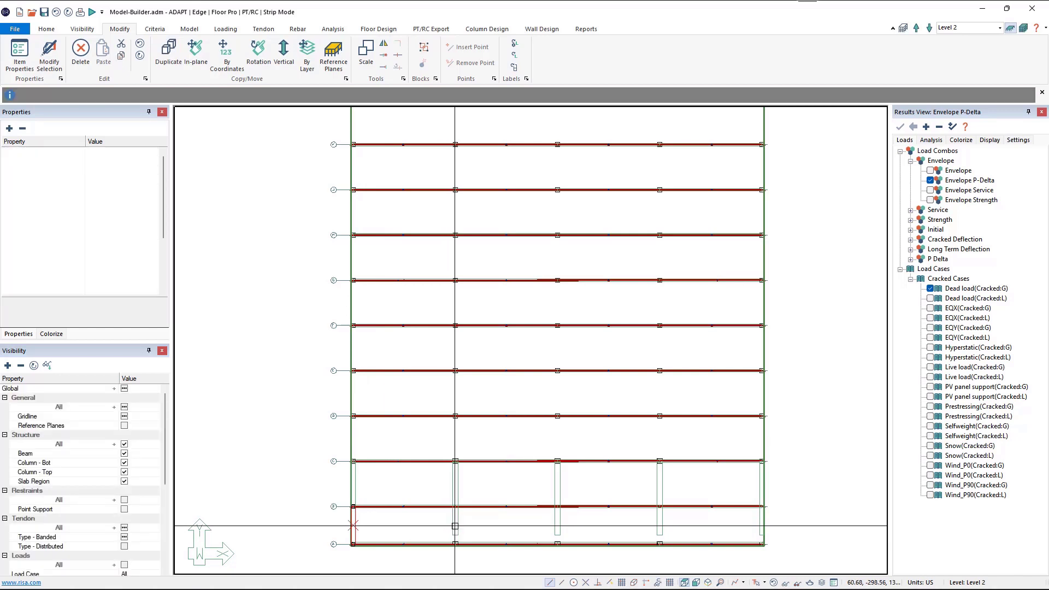
left_click(455, 534)
left_click(455, 544)
left_click(558, 531)
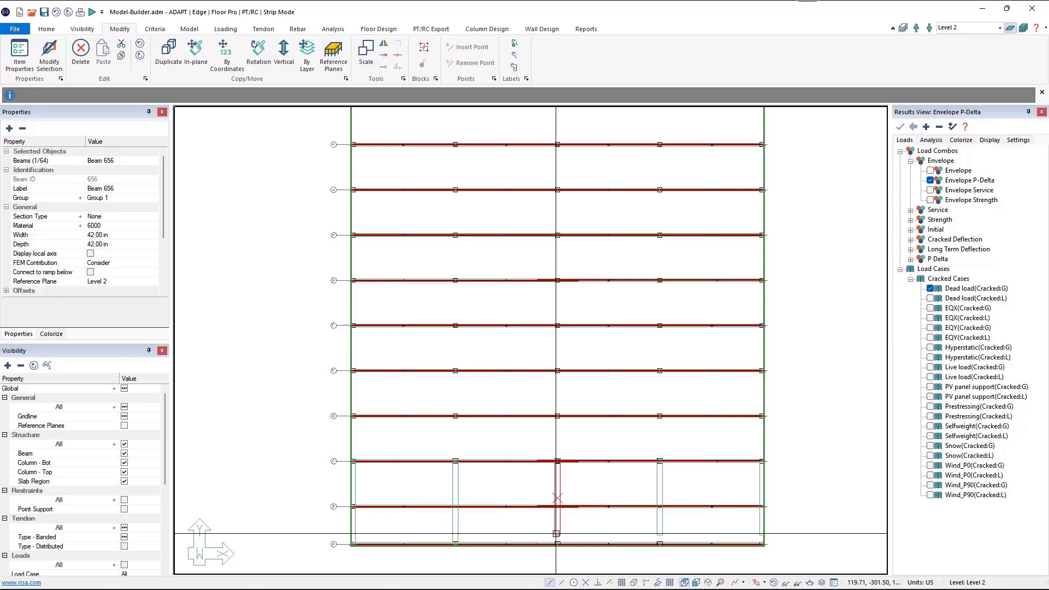
left_click(661, 532)
left_click(660, 536)
left_click(660, 544)
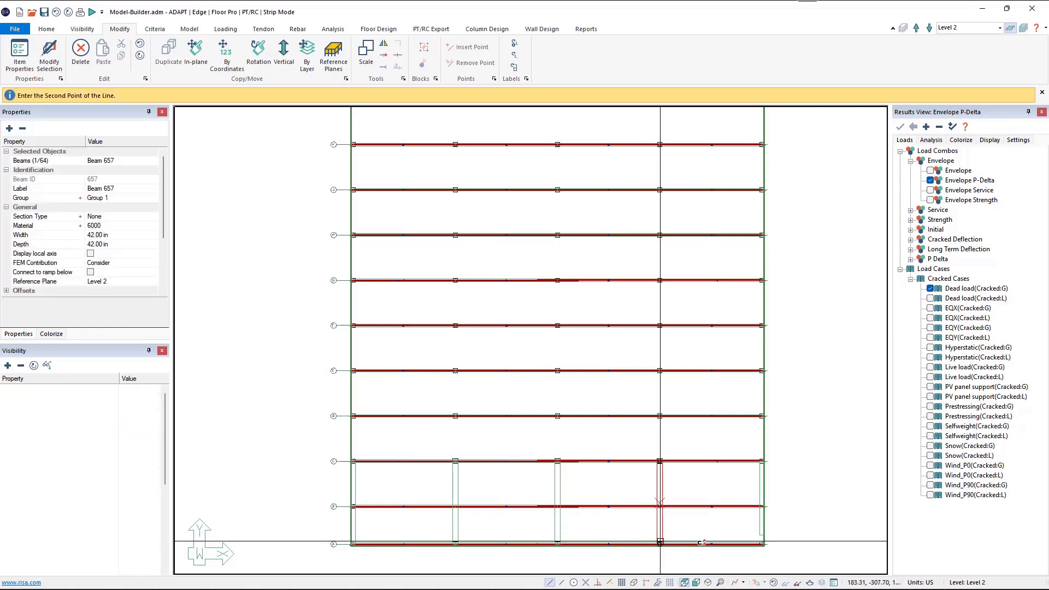
left_click(760, 527)
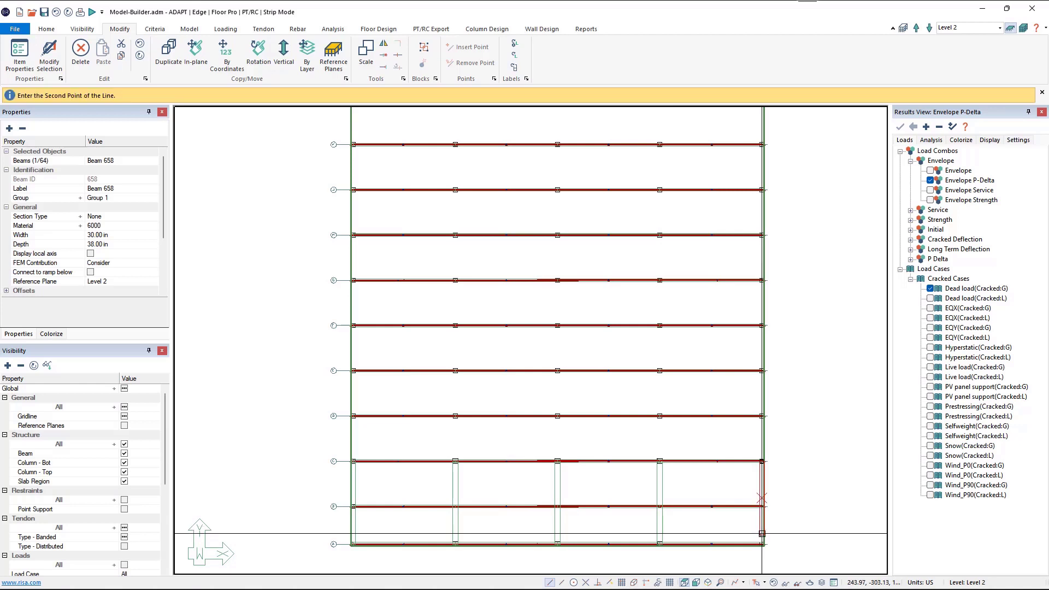
left_click(761, 545)
Stretch the upper end of the right edge beam in the upper end bay to the column center on gridline N, and clear the selection
middle_click_drag(589, 139, 583, 322)
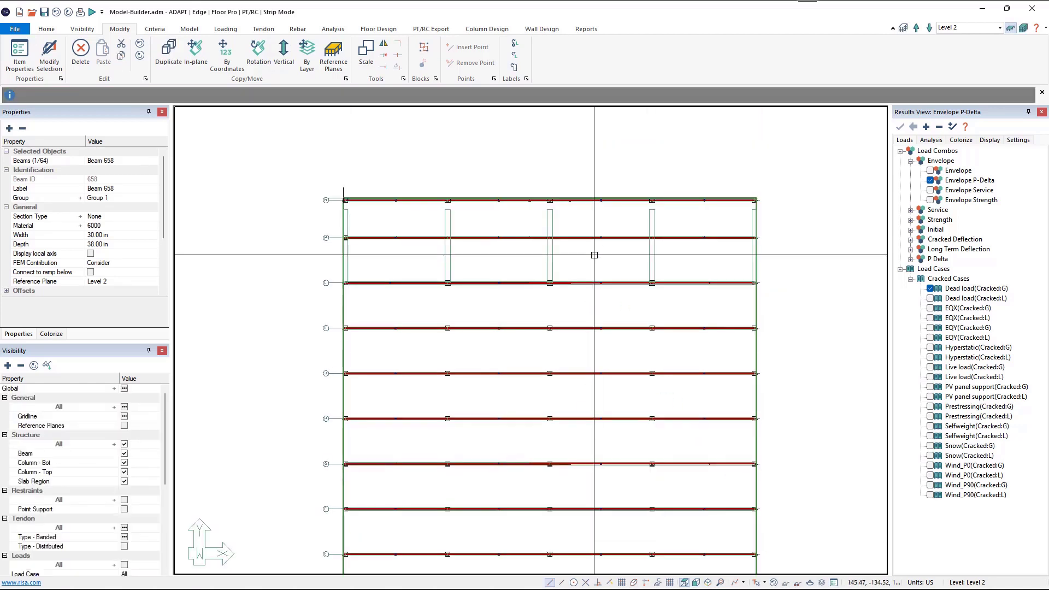
middle_click_drag(596, 233, 583, 300)
scroll(410, 276, "up", 3)
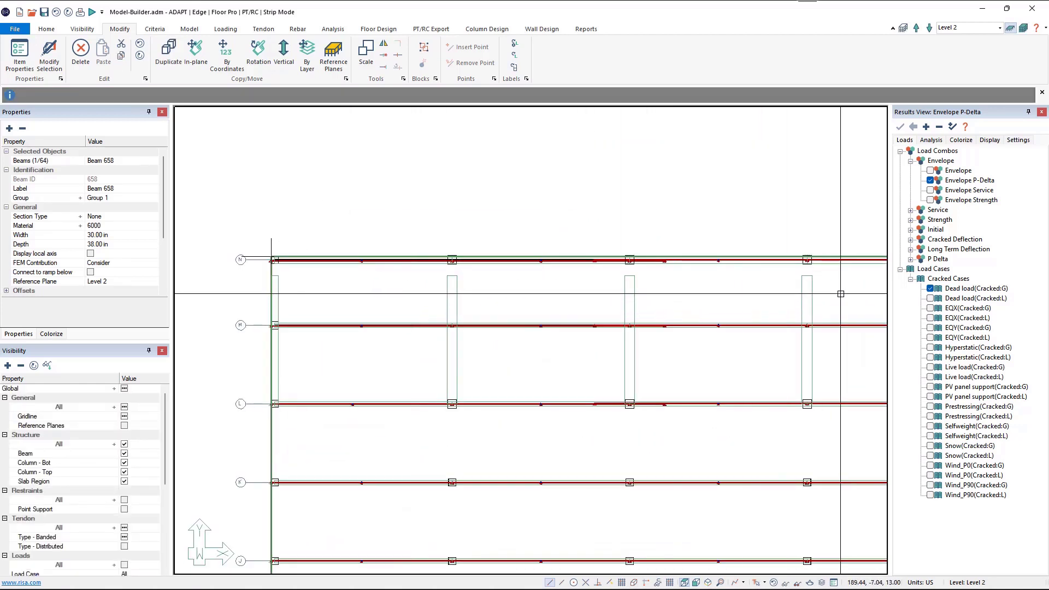
middle_click_drag(879, 299, 773, 293)
scroll(794, 277, "down", 2)
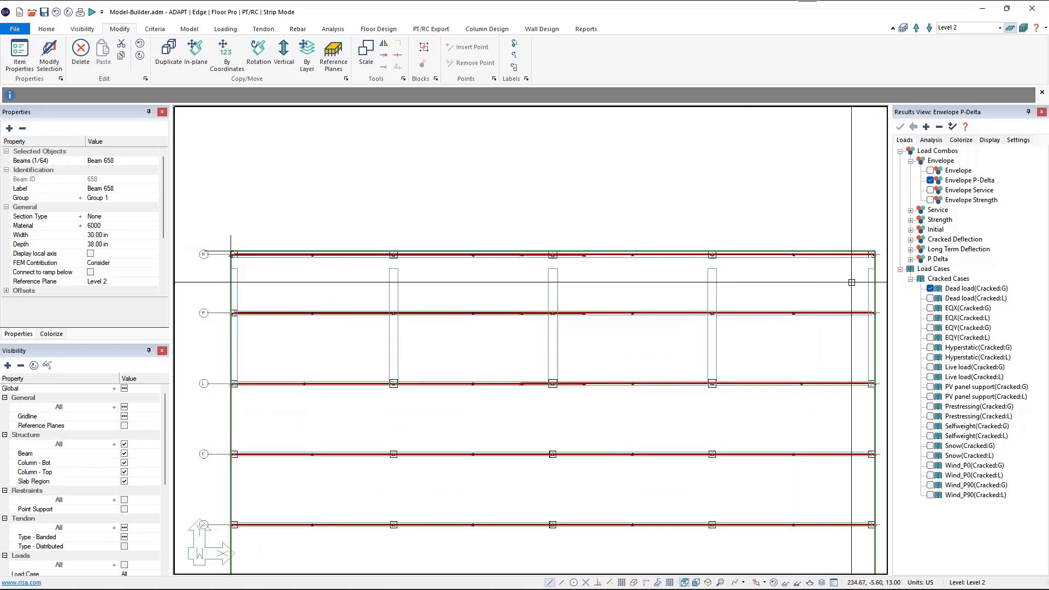
left_click(869, 279)
left_click(872, 269)
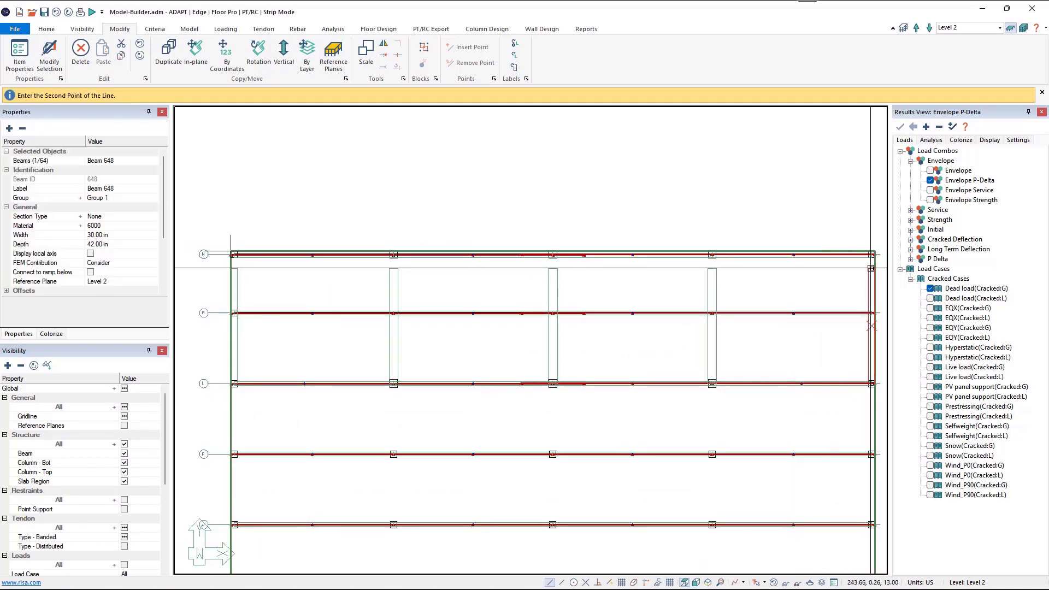
left_click(873, 255)
key("Escape")
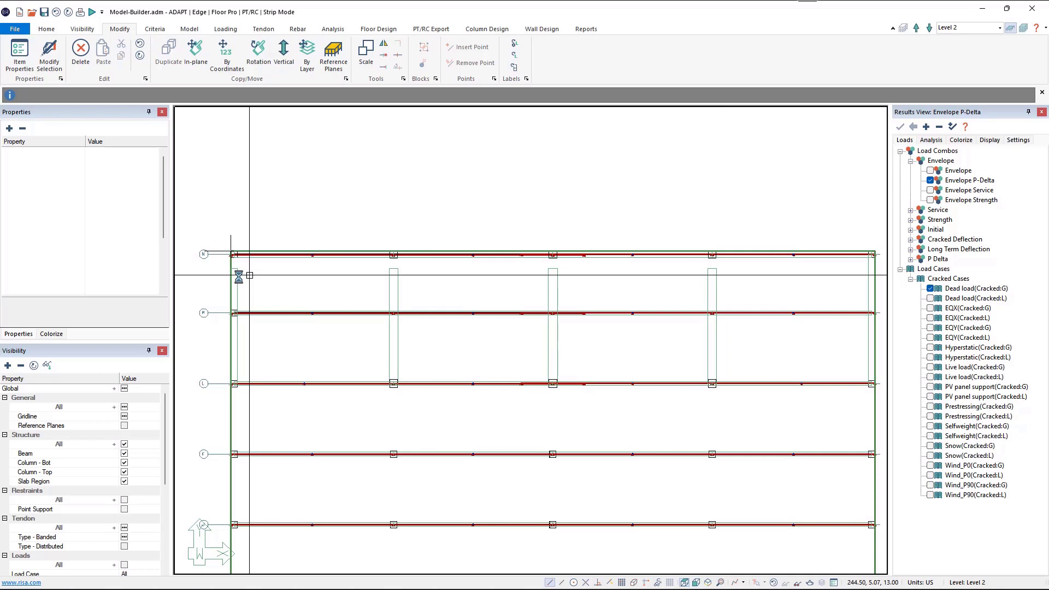
Try to stretch the left edge beam in the upper end bay to the column on gridline N, and clear the selection
left_click_drag(235, 273, 234, 271)
left_click(234, 268)
left_click(234, 255)
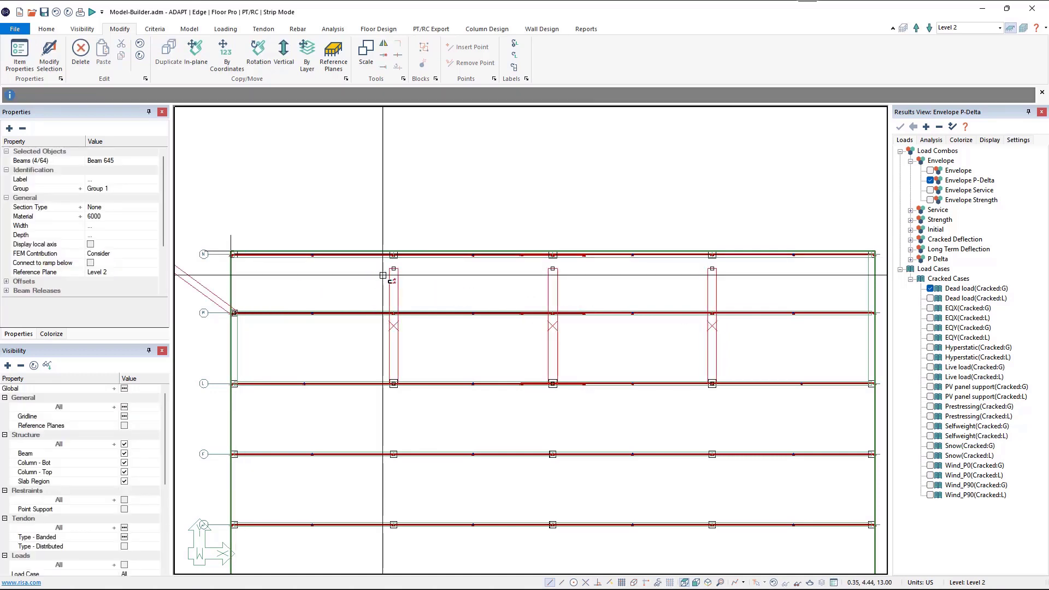
key("Escape")
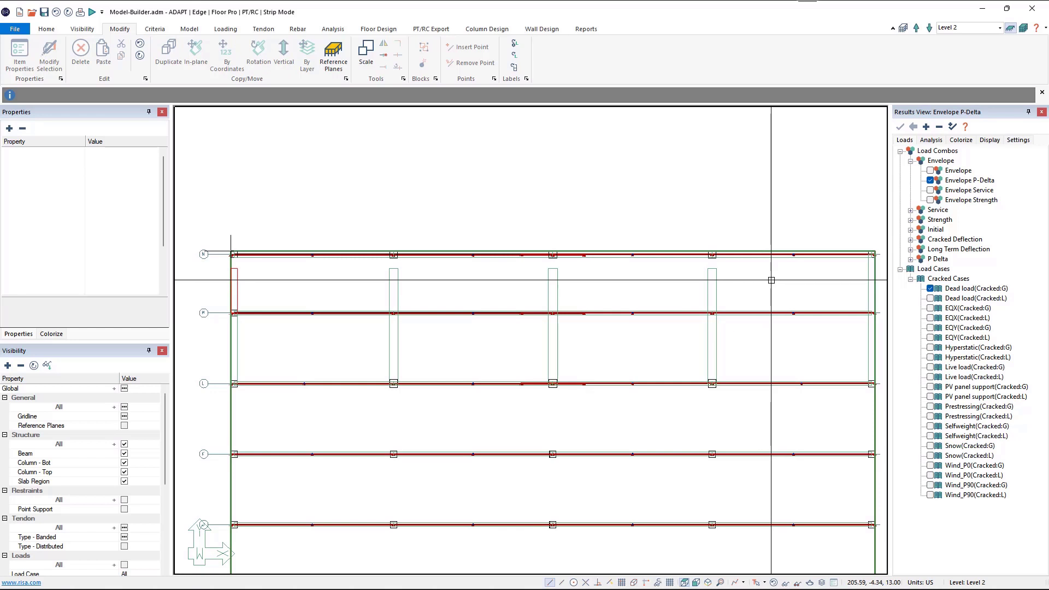
Stretch the upper ends of the three interior vertical beams in the upper end bay to the column centers on gridline N
left_click(720, 282)
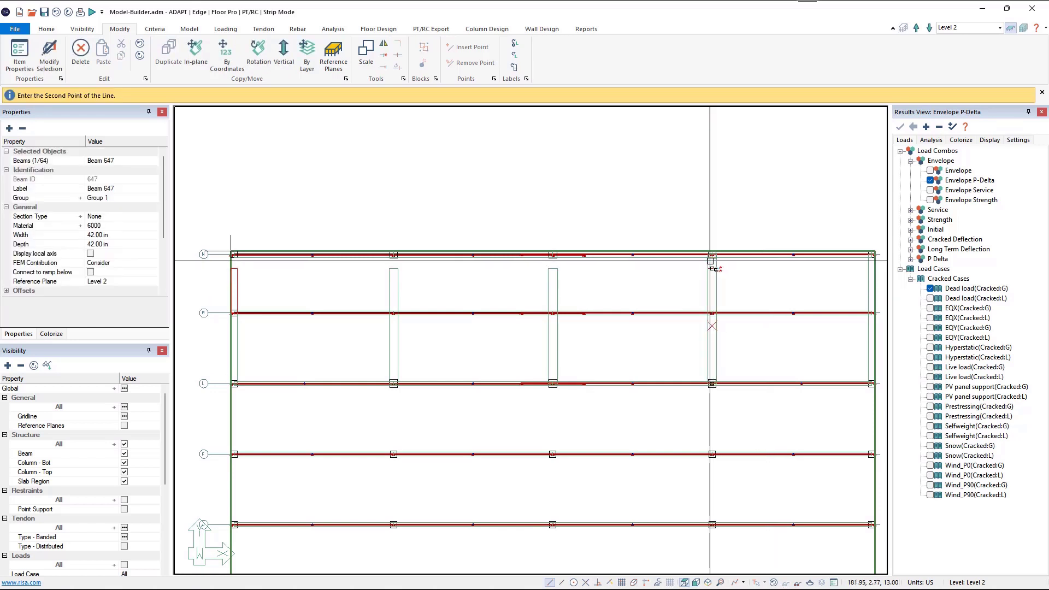
left_click(548, 275)
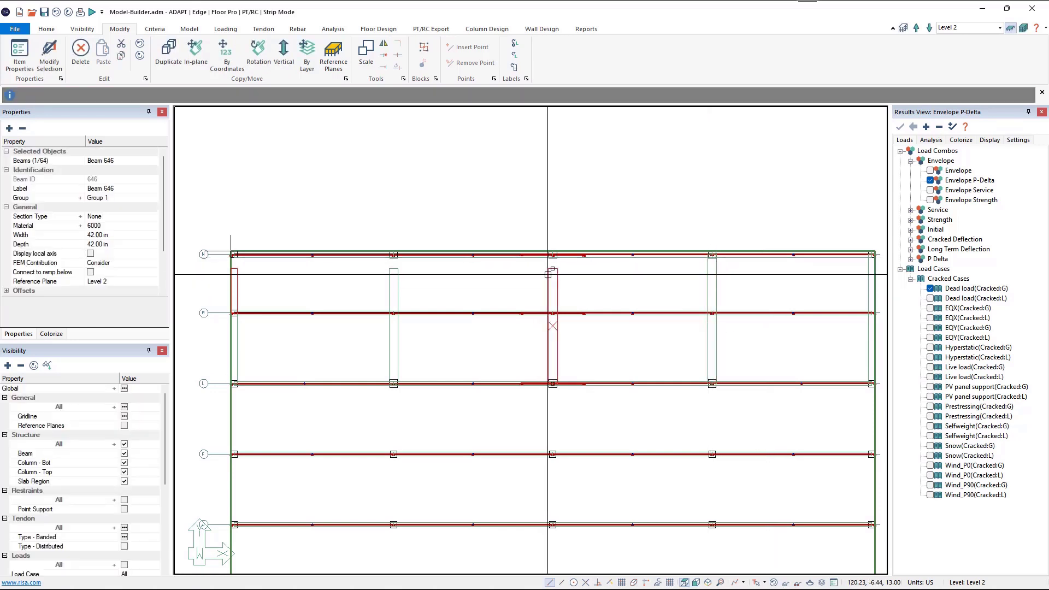
left_click(553, 268)
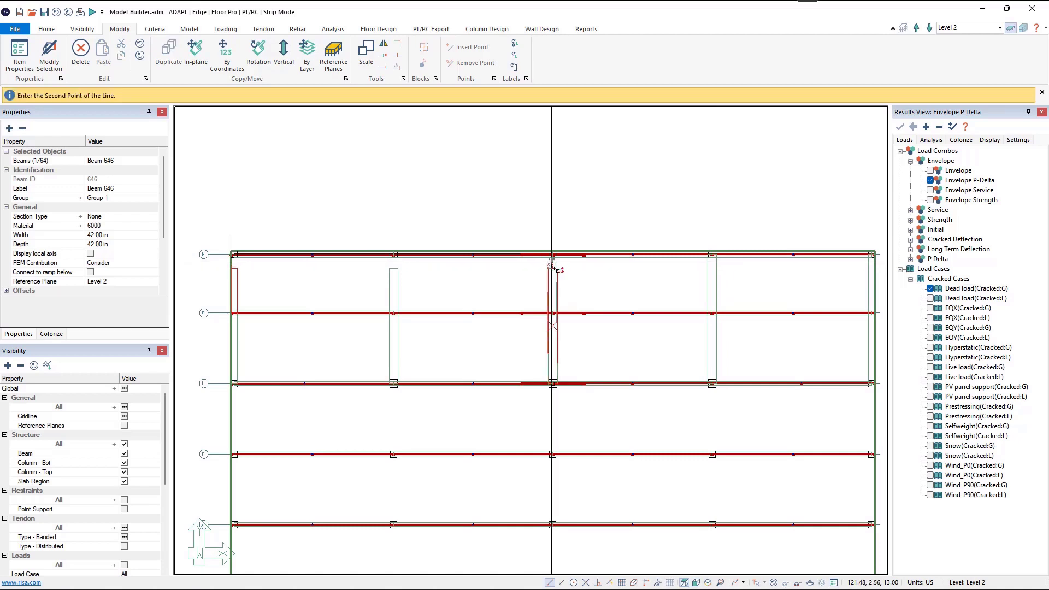
left_click(552, 258)
left_click(398, 284)
left_click(397, 283)
left_click(394, 262)
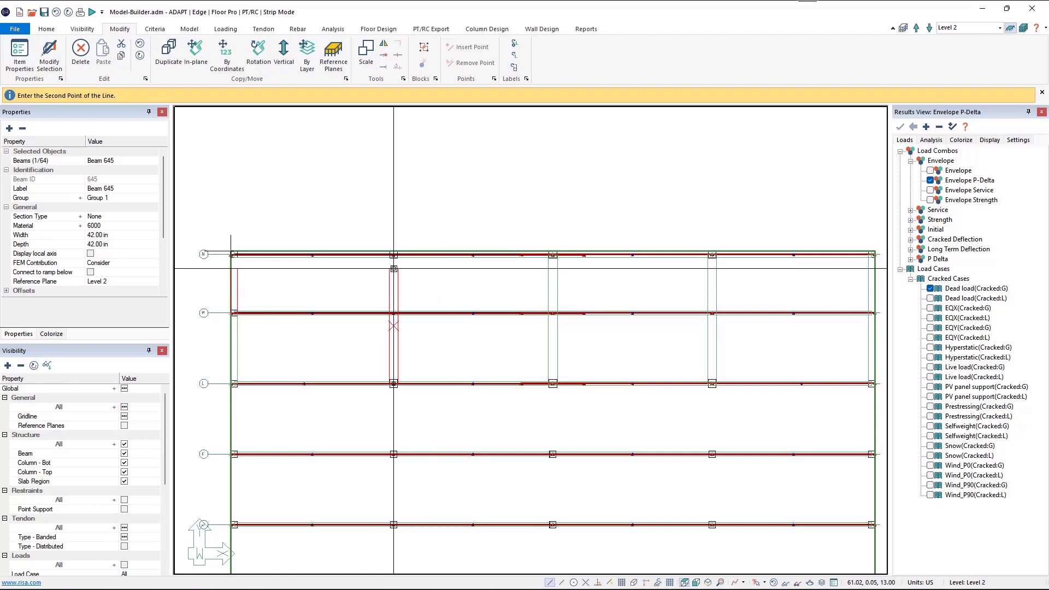
key("Escape")
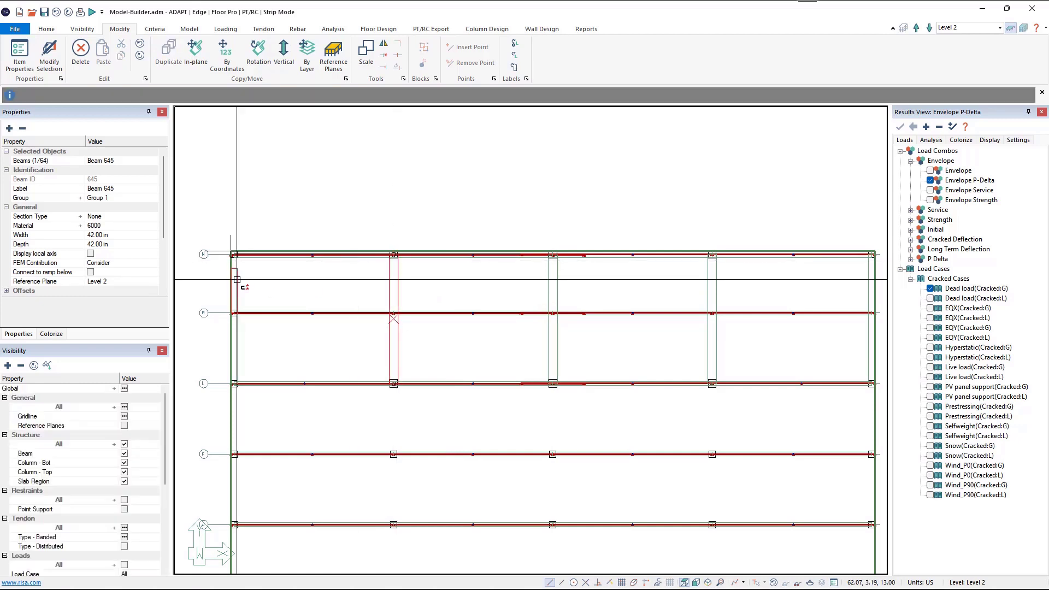
Stretch the upper end of the left edge beam between gridlines M and N to the column center on gridline N
left_click(236, 273)
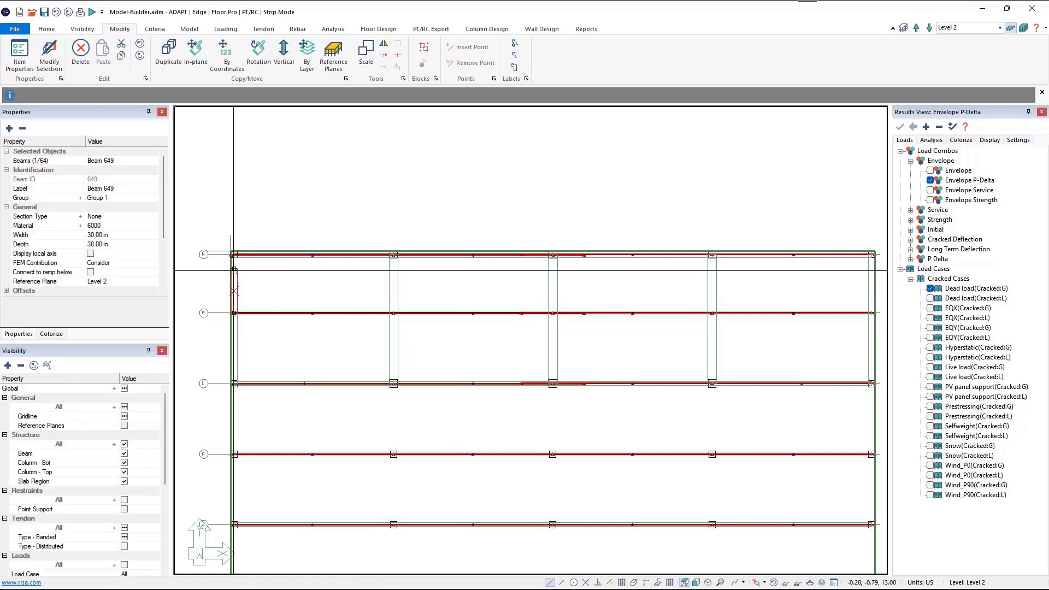
left_click(237, 264)
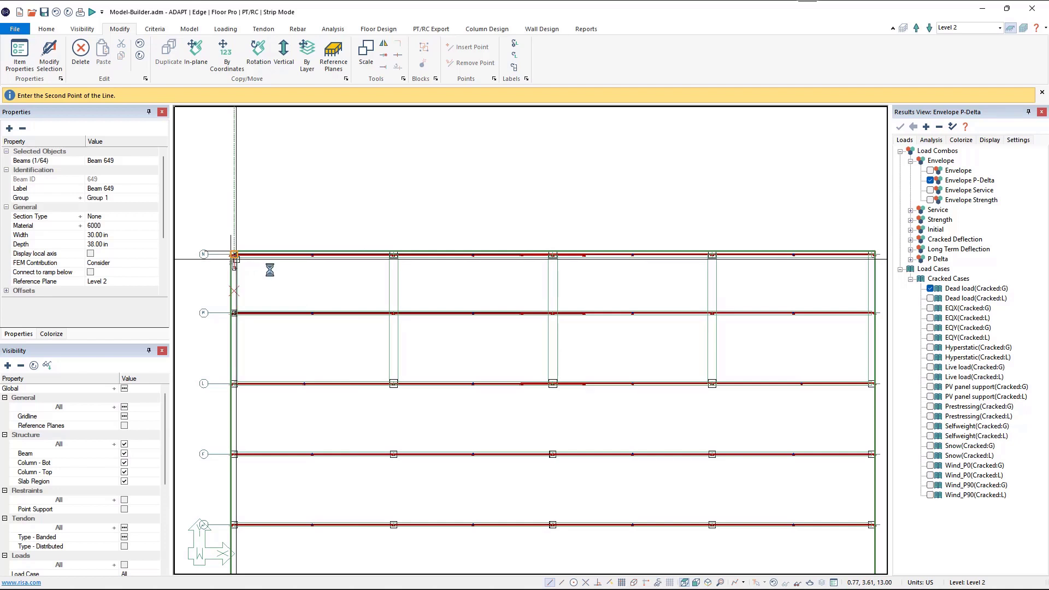
key("Escape")
Display the Y-direction support lines across the whole floor
middle_click_drag(492, 371, 483, 330)
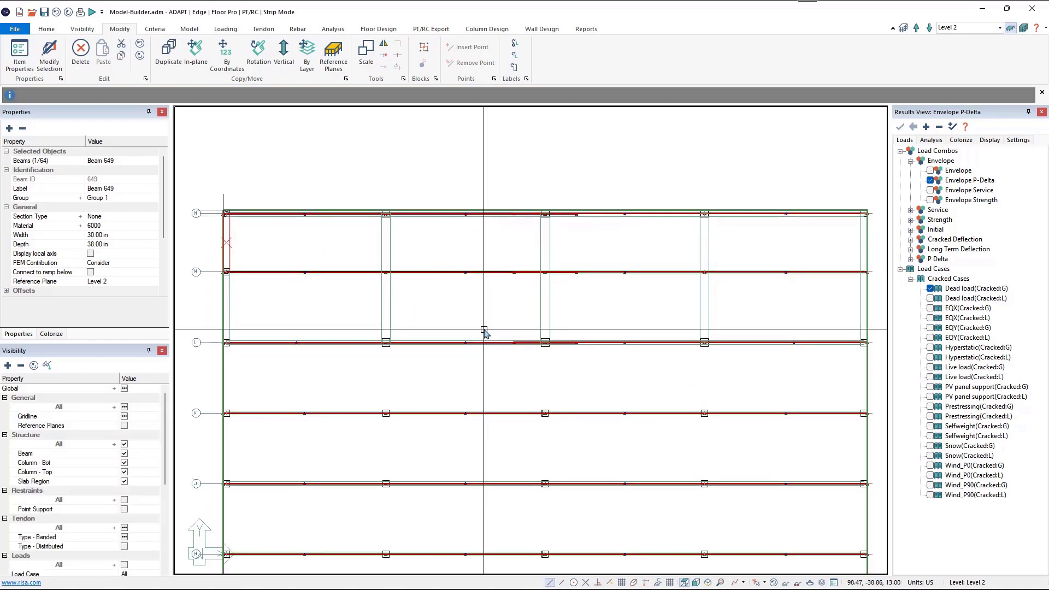
scroll(485, 417, "down", 4)
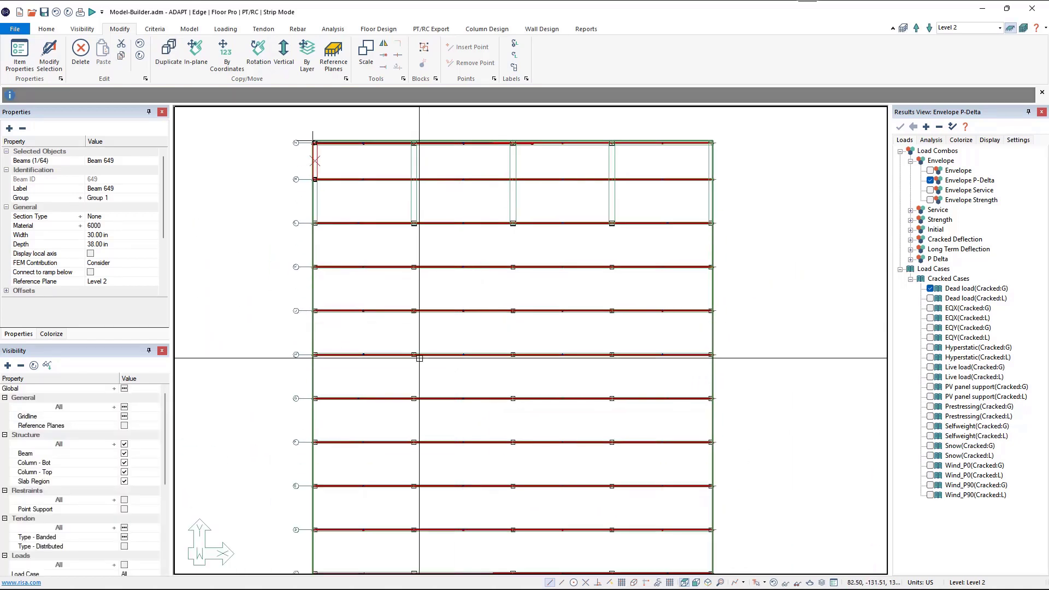
middle_click_drag(463, 398, 460, 380)
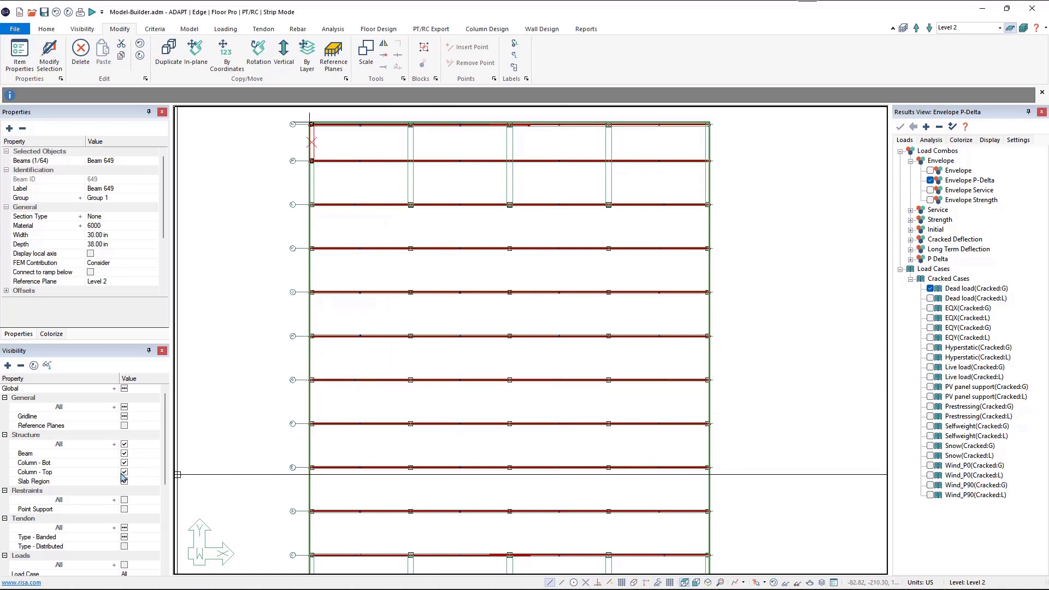
scroll(127, 490, "down", 5)
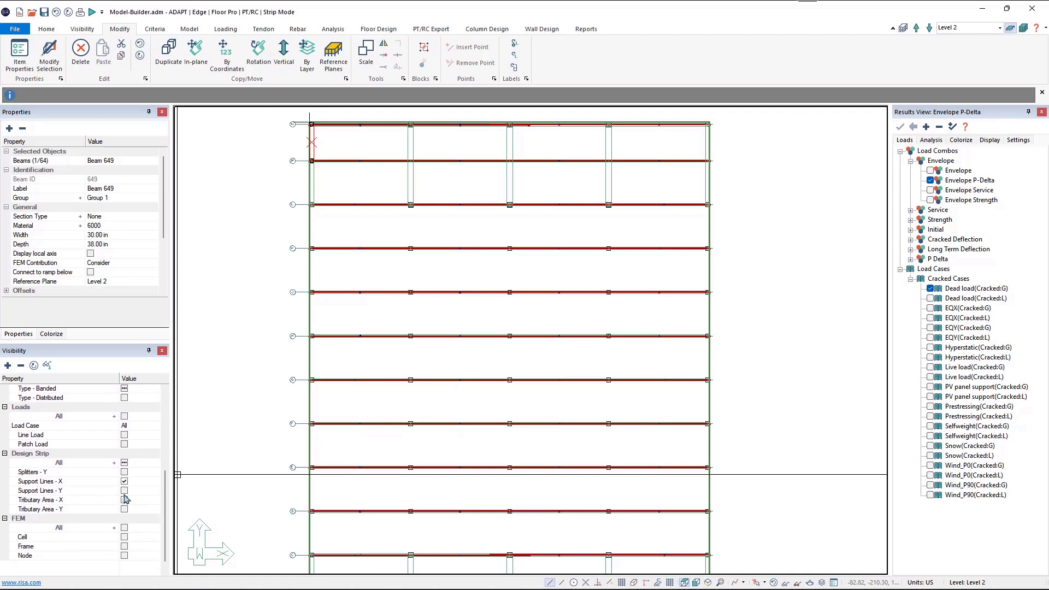
left_click(124, 490)
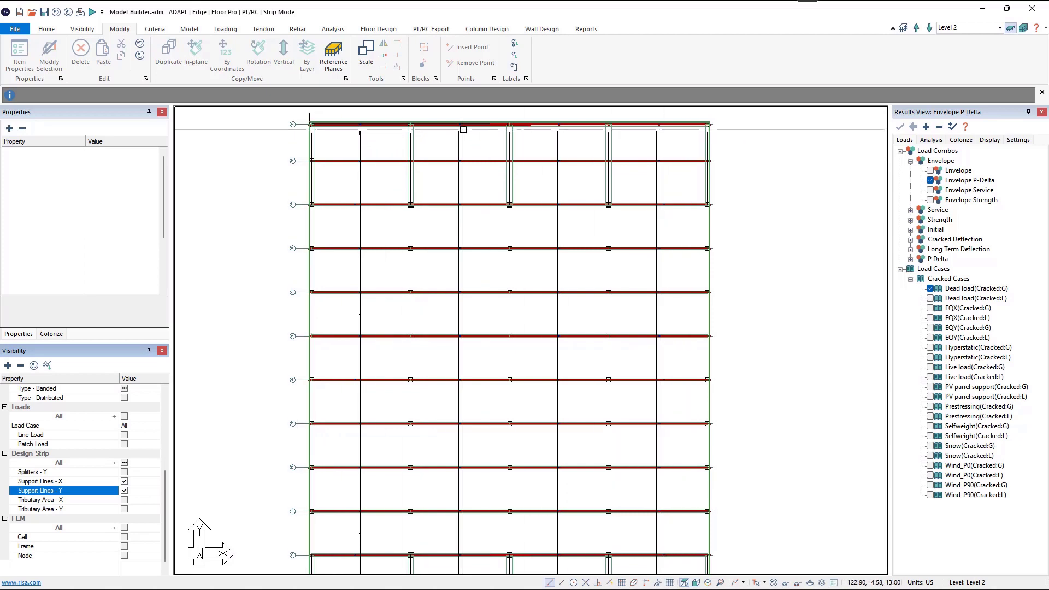
Start the Dynamic Editor for support lines in Trim mode and set the trim/extend tolerance to 8.00 ft
left_click(375, 33)
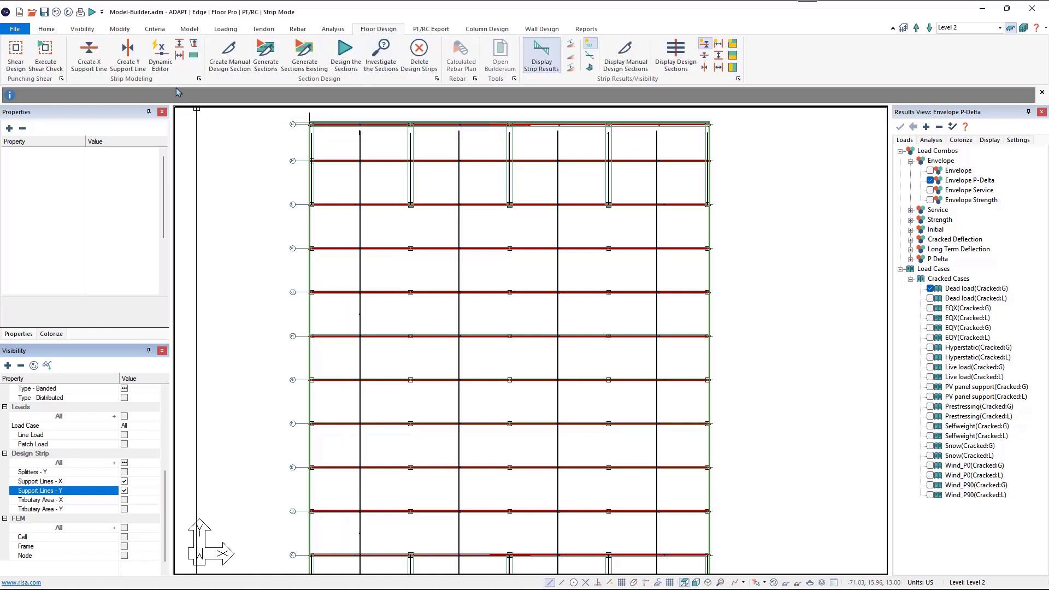
left_click(162, 71)
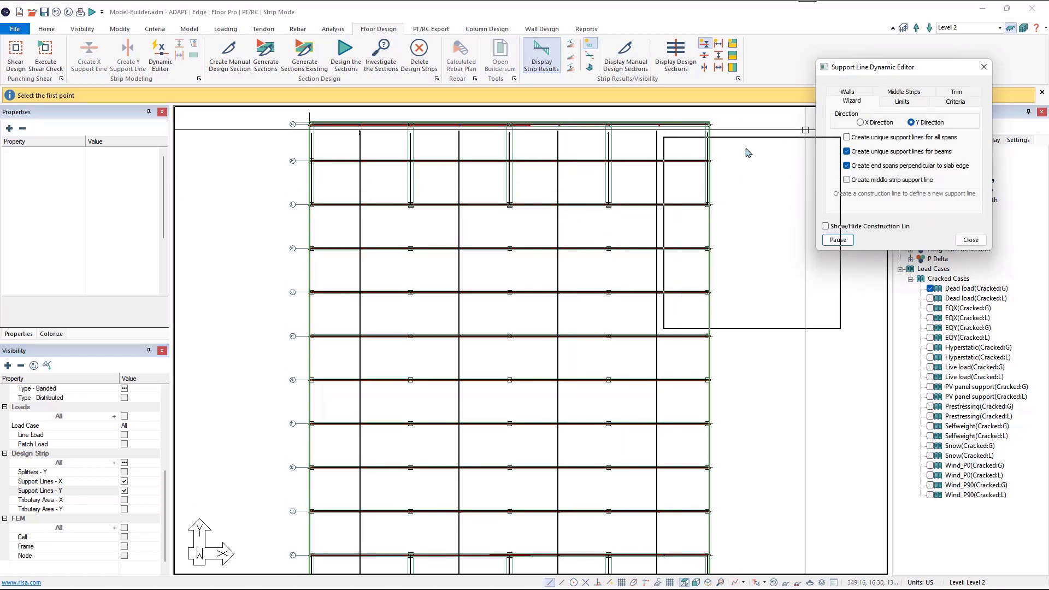
left_click_drag(900, 73, 710, 166)
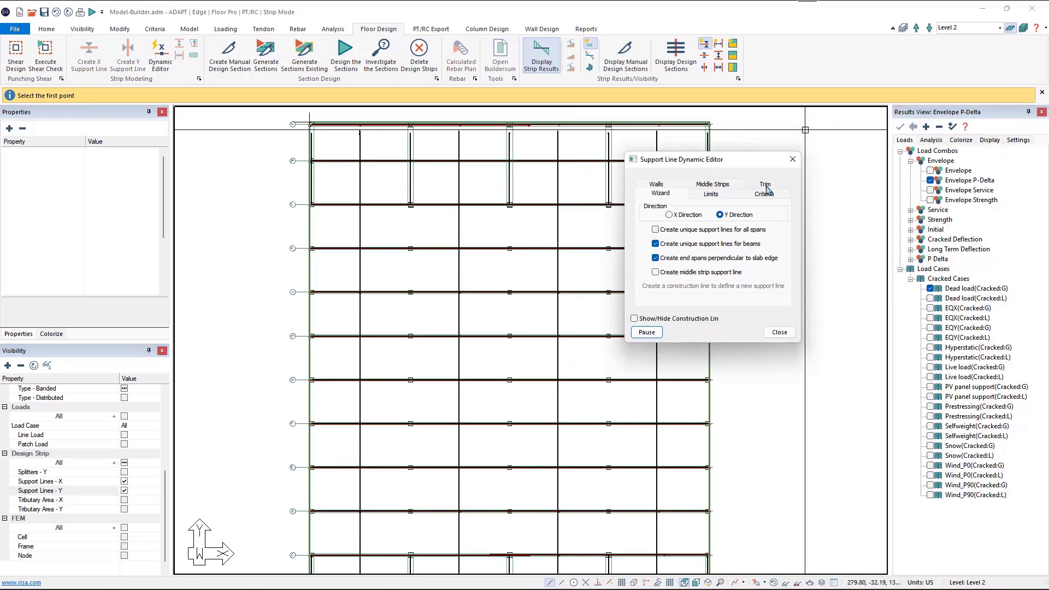
left_click(766, 186)
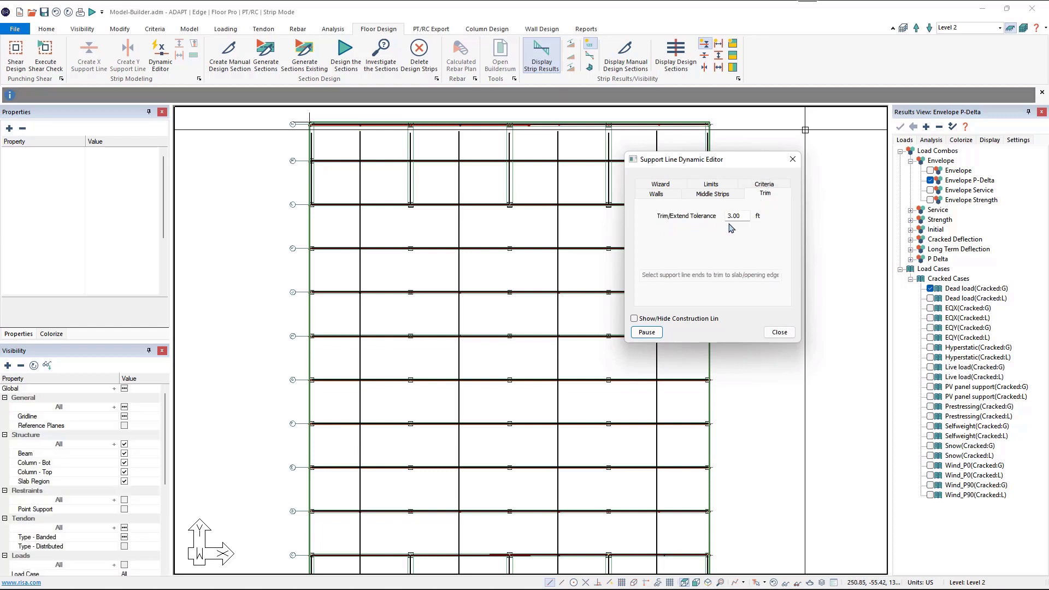
double_click(742, 216)
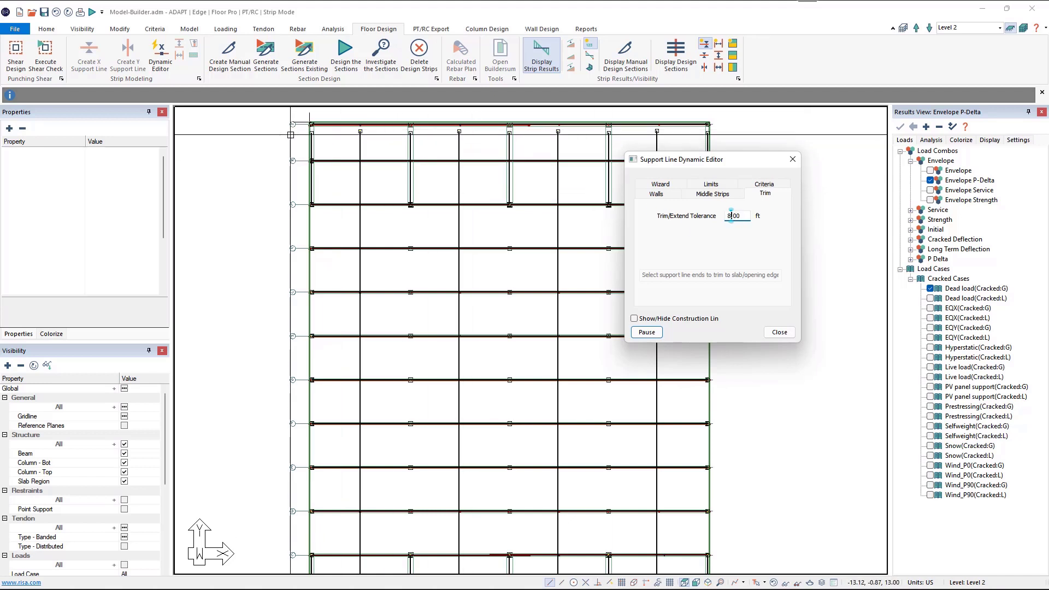
Extend both ends of all Y-direction support lines to the slab edges beyond gridlines N and A
left_click(300, 128)
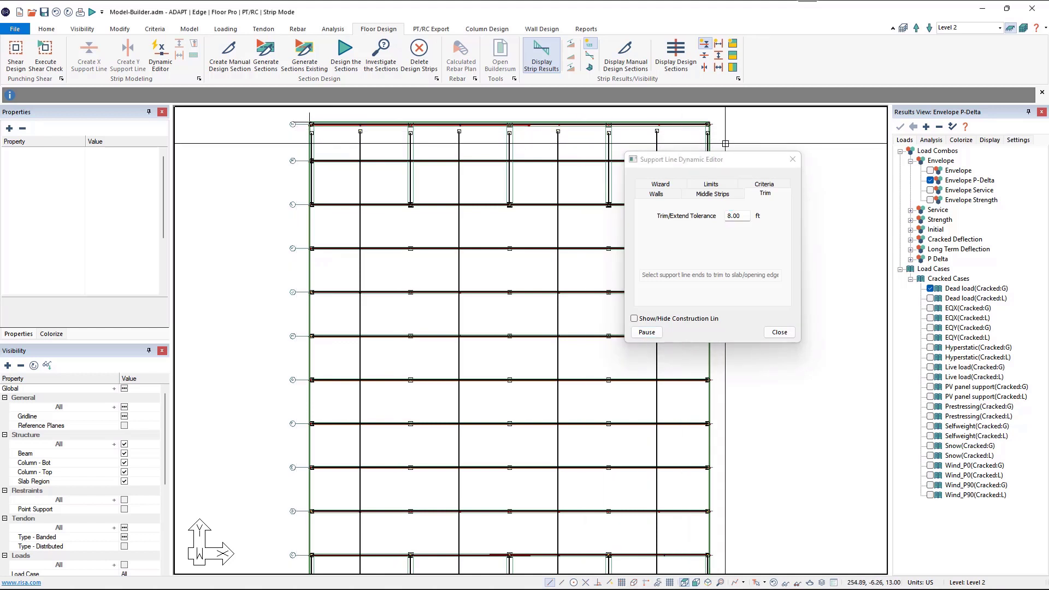
left_click_drag(722, 140, 299, 129)
middle_click_drag(415, 340, 427, 141)
left_click_drag(311, 419, 733, 432)
scroll(431, 355, "up", 2)
scroll(443, 361, "down", 2)
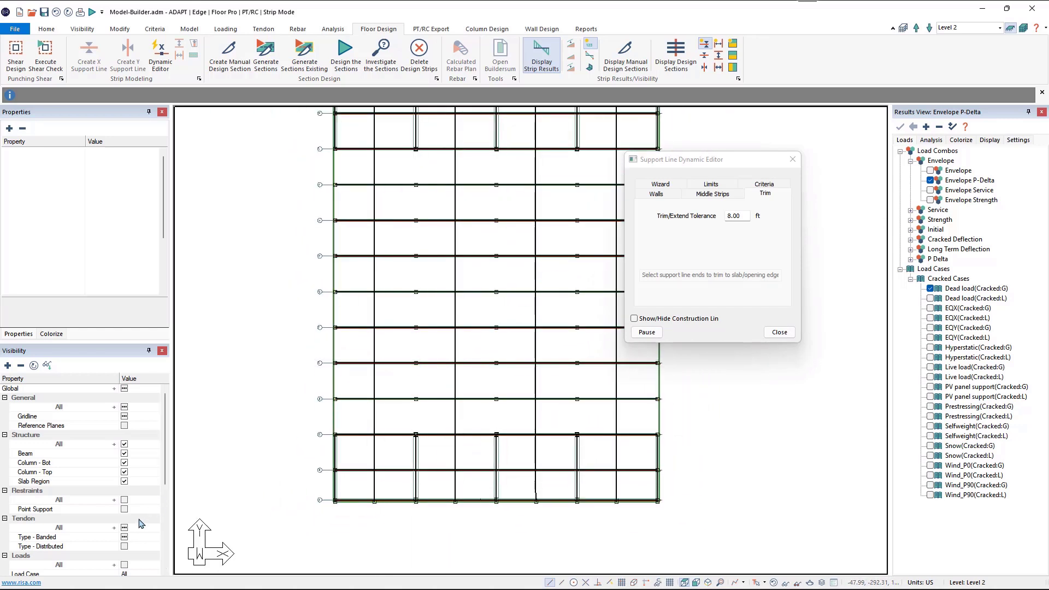
Switch the display from design strips and banded tendons to distributed tendons, and close the support line editor
scroll(141, 523, "down", 4)
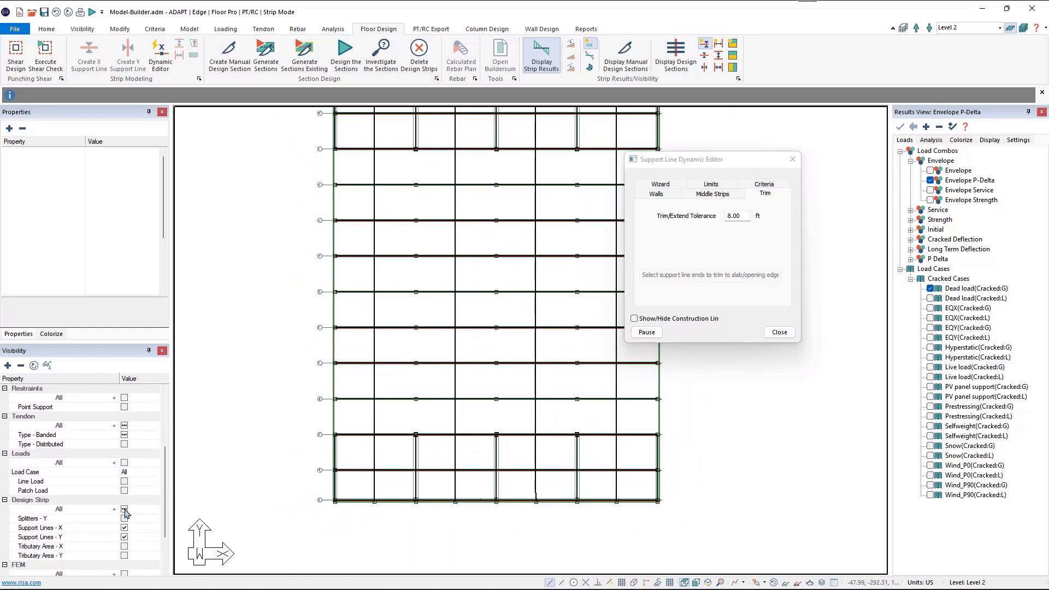
left_click(124, 510)
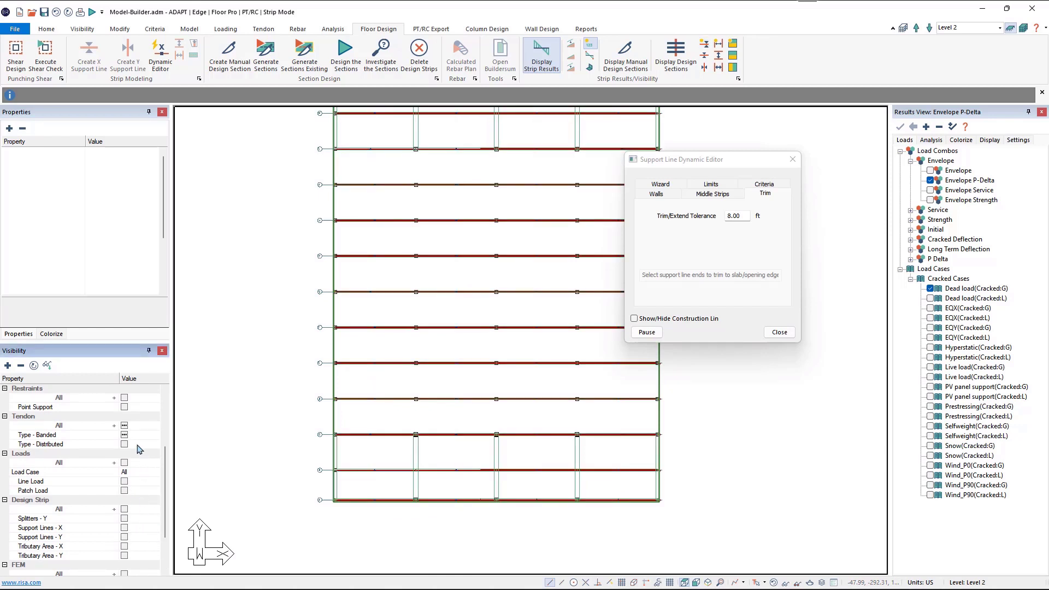
scroll(140, 449, "up", 1)
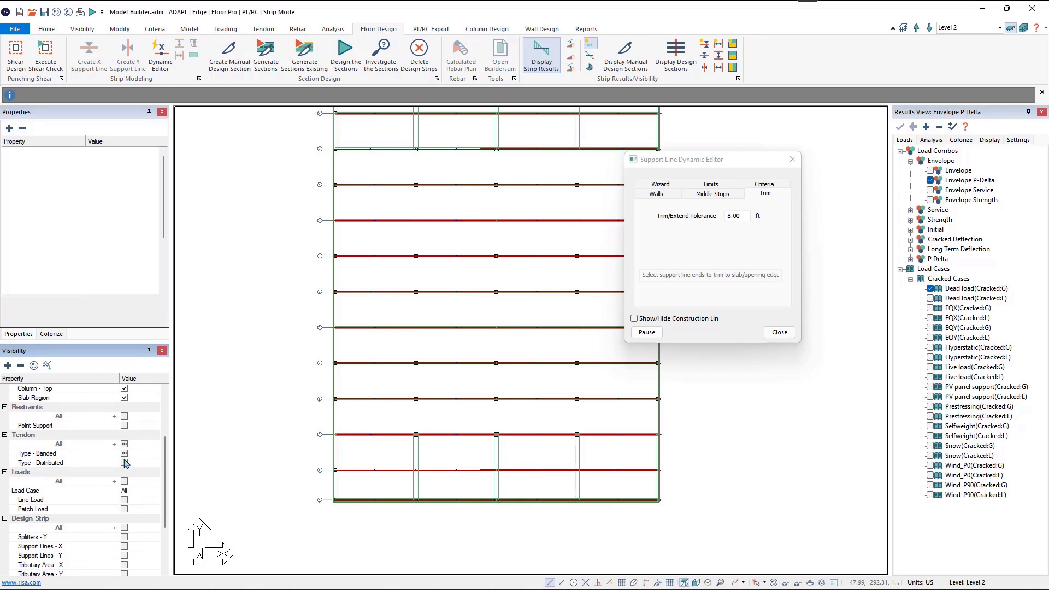
left_click(125, 454)
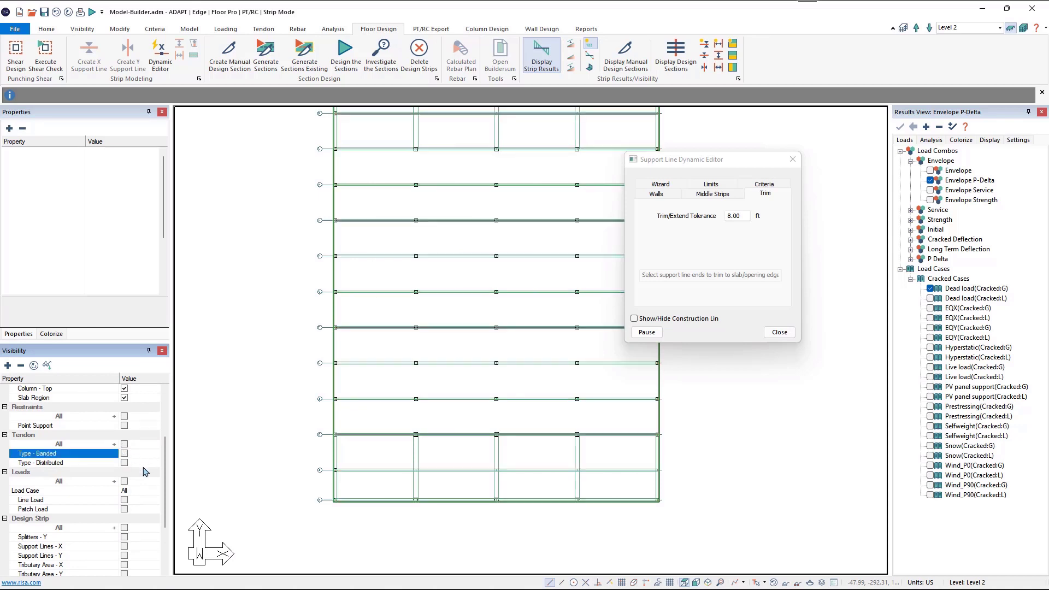
left_click(125, 464)
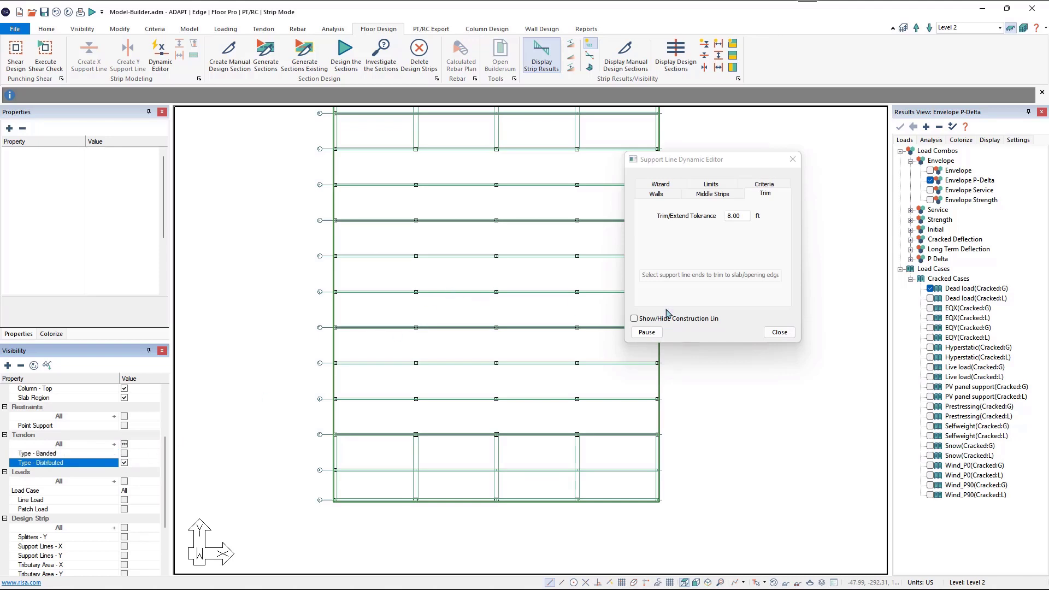
left_click(780, 333)
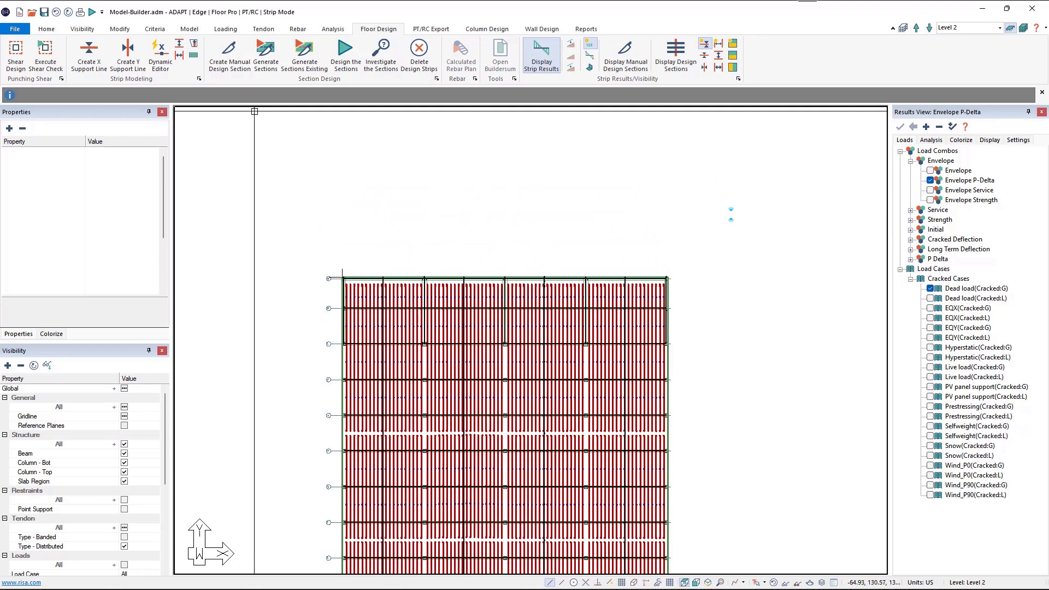
Start the Smart Tendon Editor in Trim/Extend mode and set the trim tolerance to 7.000 ft
left_click(266, 29)
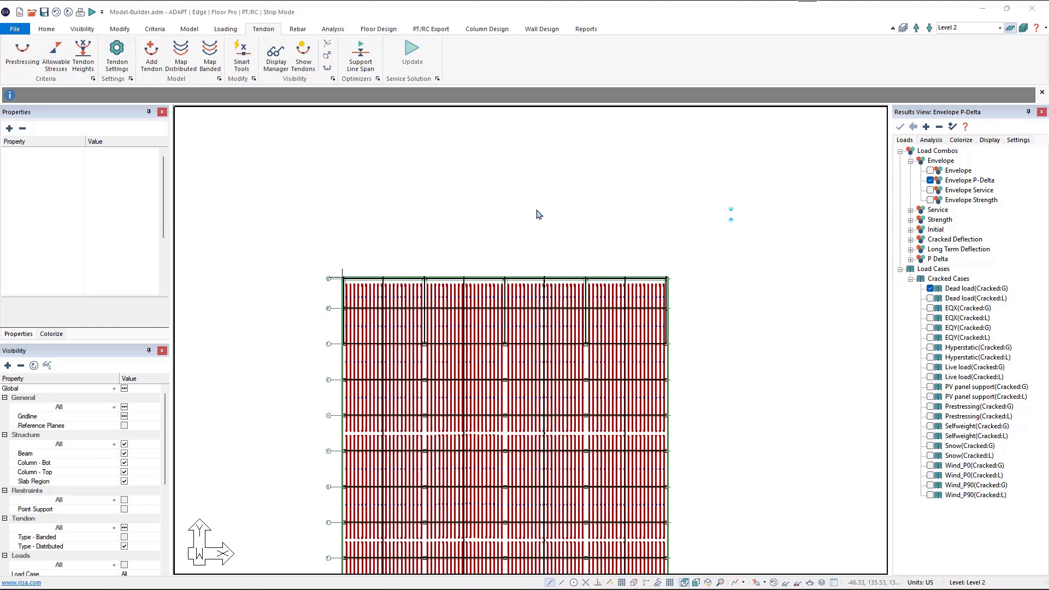
left_click(242, 59)
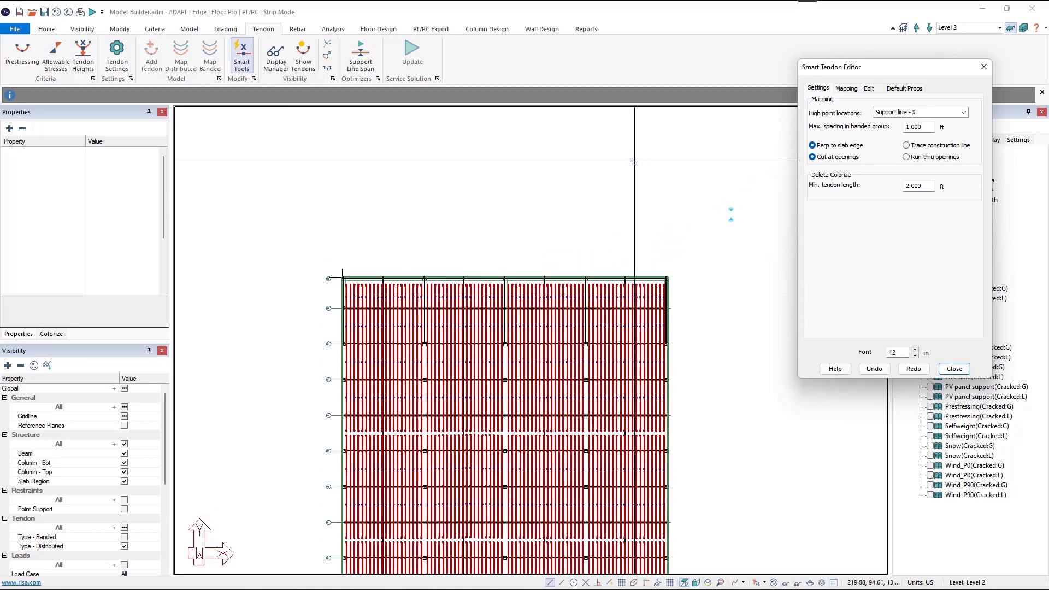
left_click(847, 89)
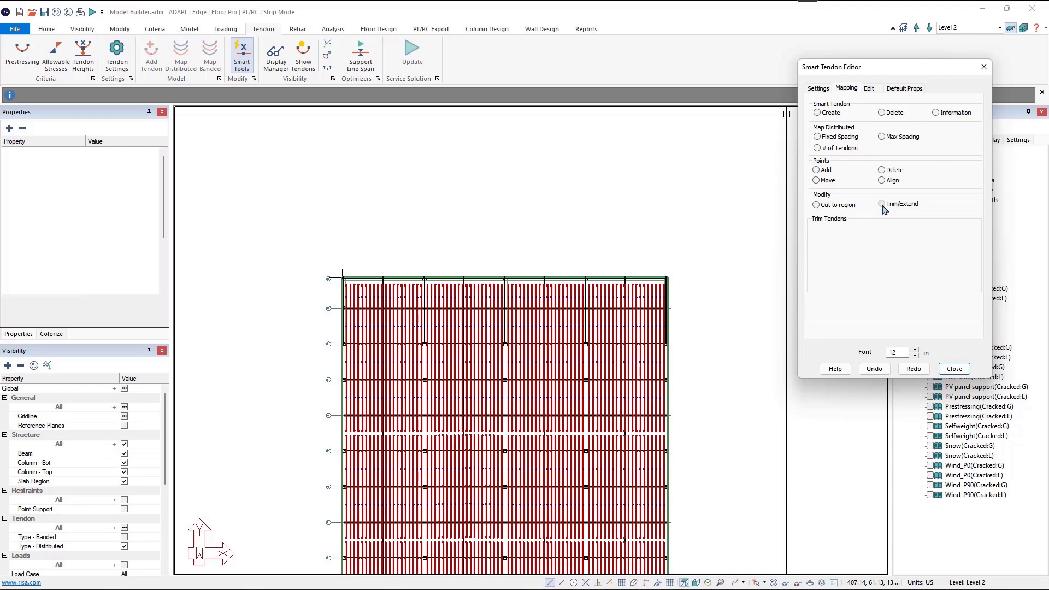
left_click(882, 204)
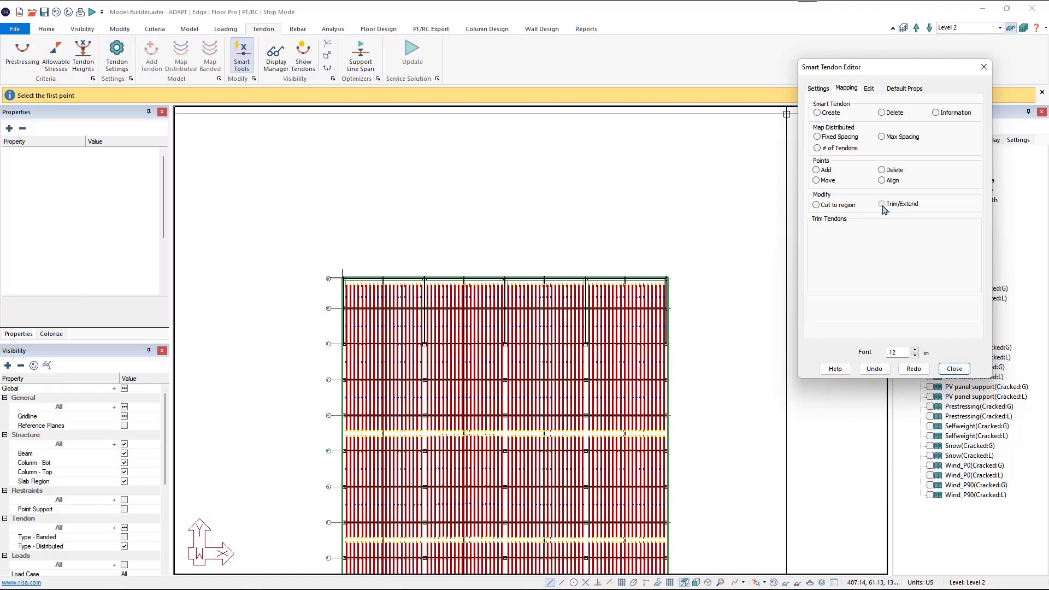
left_click(882, 205)
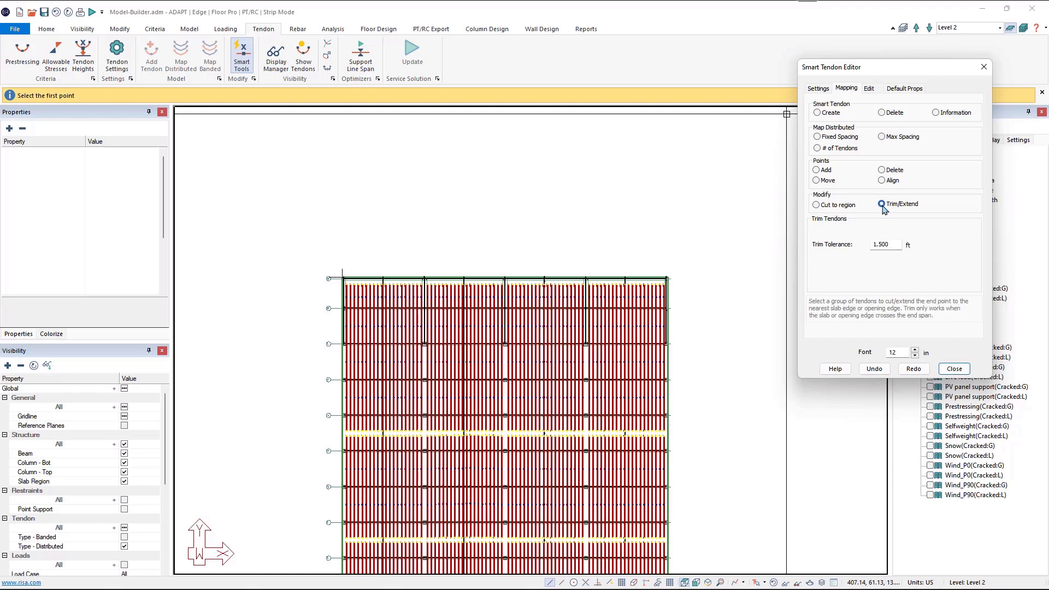
left_click(890, 246)
left_click_drag(901, 256, 841, 249)
type("7")
Extend the ends of all distributed tendons near gridline N to the slab edge
left_click(328, 286)
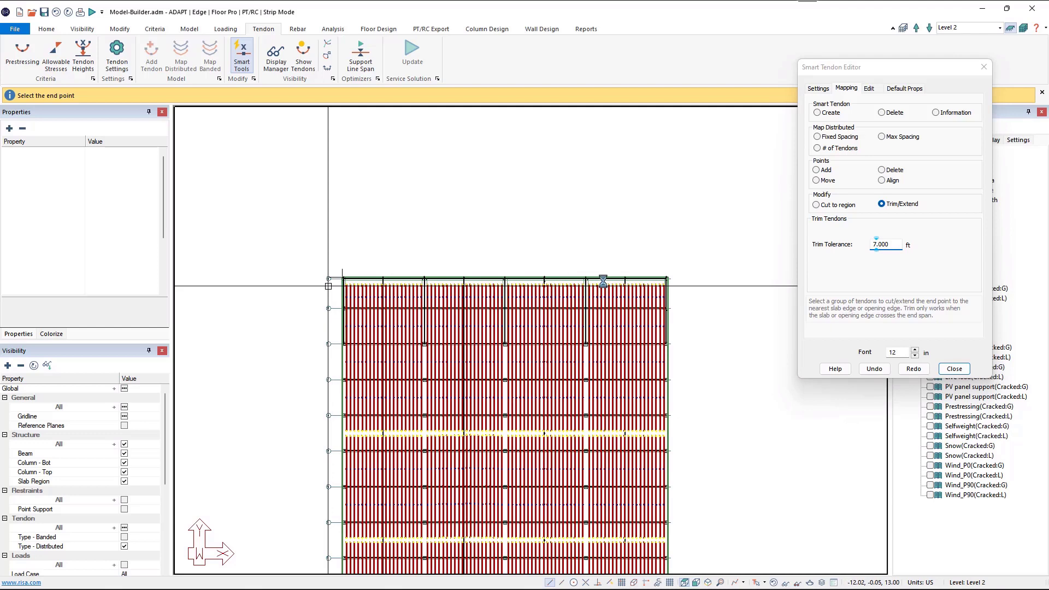
left_click(680, 287)
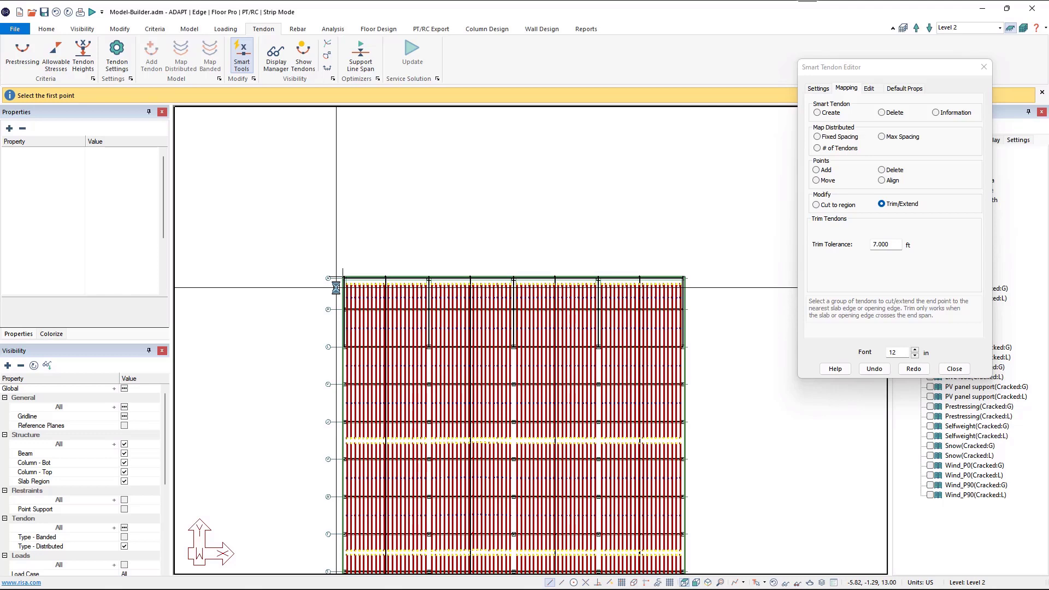
scroll(336, 288, "up", 3)
scroll(339, 291, "up", 3)
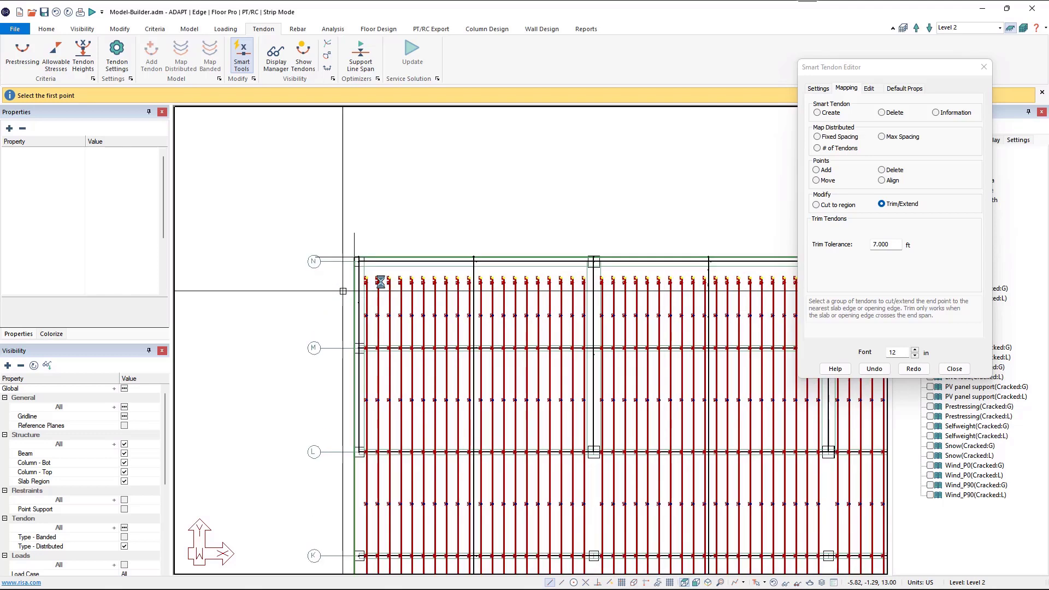
scroll(336, 276, "up", 2)
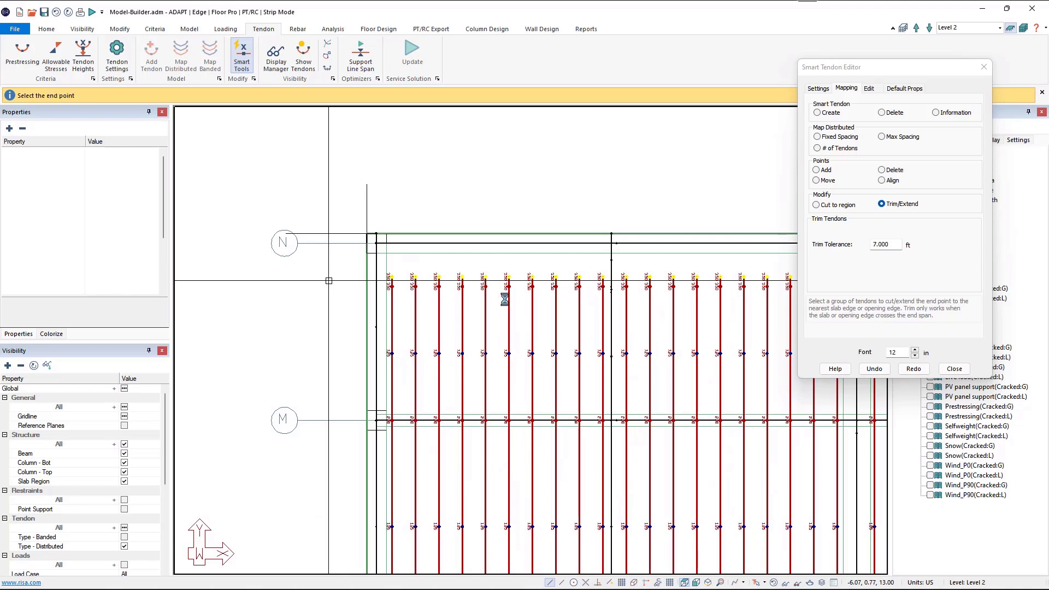
middle_click_drag(650, 308, 124, 262)
middle_click_drag(570, 269, 126, 264)
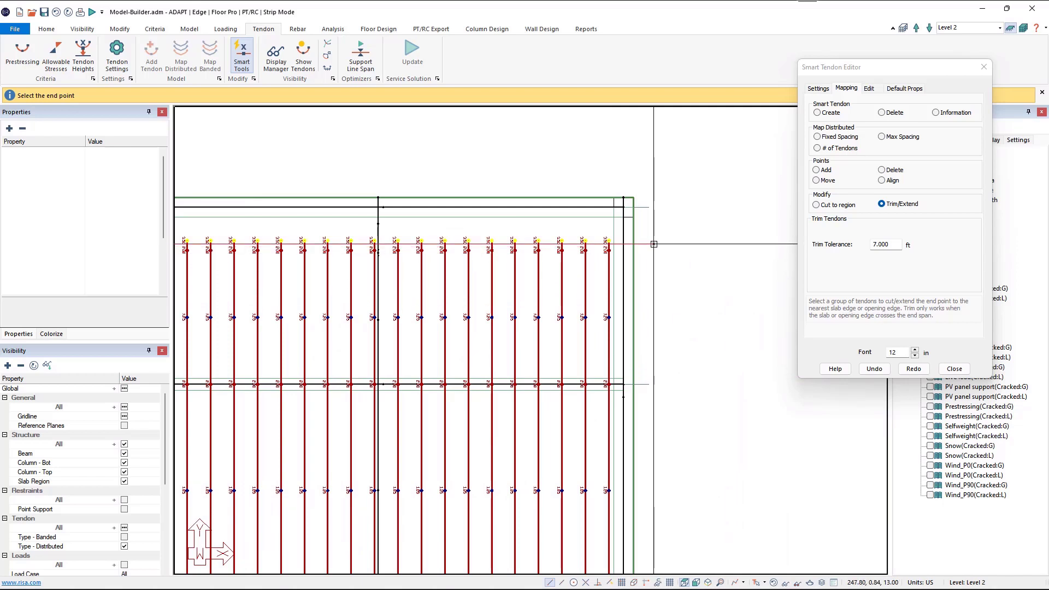
left_click(654, 245)
Extend the ends of all distributed tendons near gridline A to the slab edge
middle_click_drag(427, 288, 595, 253)
scroll(595, 254, "down", 5)
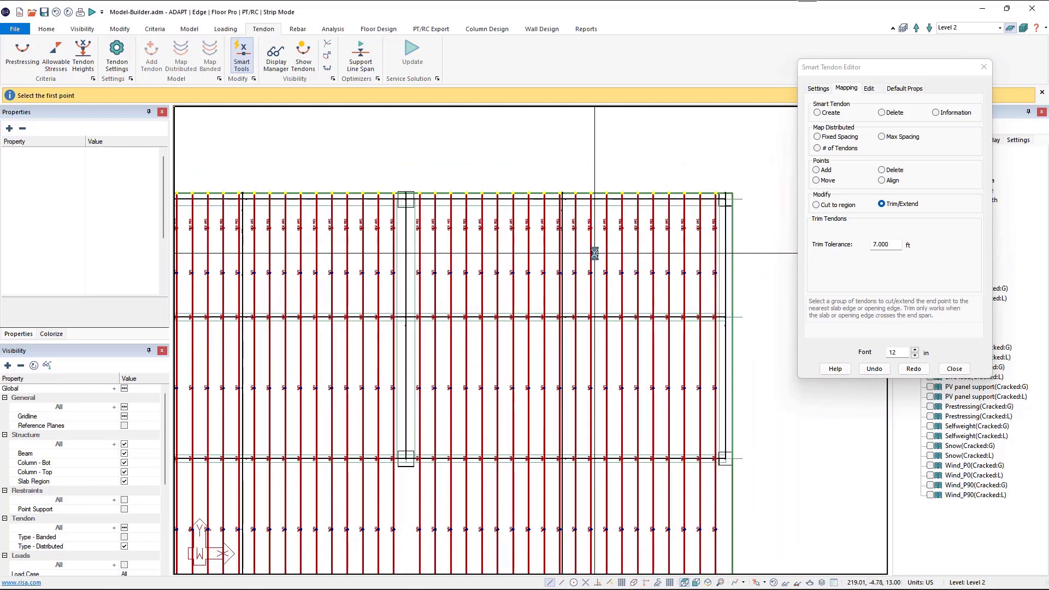
middle_click_drag(503, 461, 625, 170)
middle_click_drag(530, 411, 575, 193)
middle_click_drag(450, 427, 536, 109)
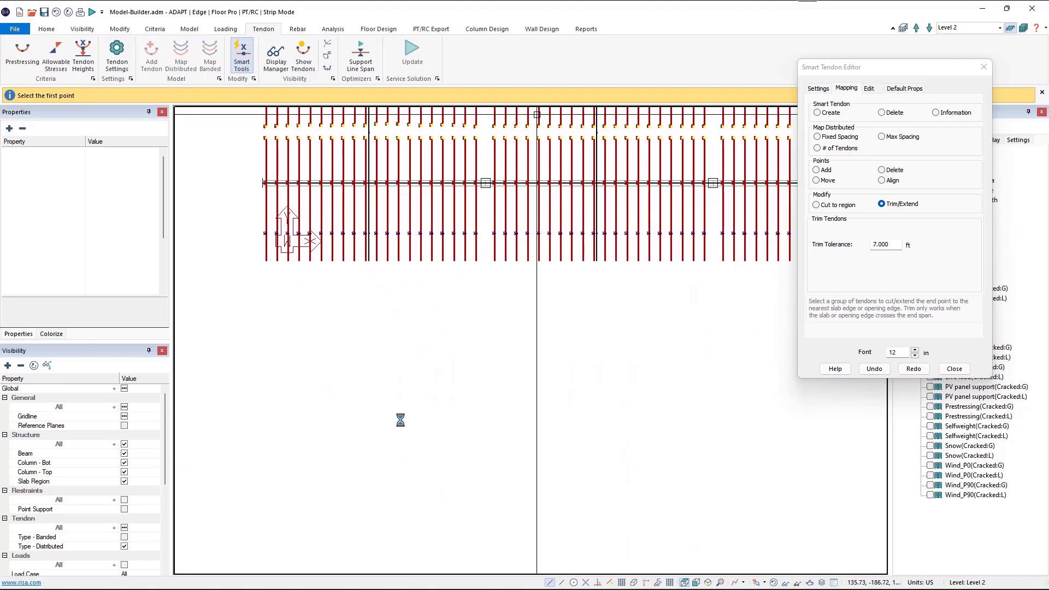
middle_click_drag(248, 537, 450, 265)
scroll(279, 319, "up", 1)
scroll(205, 326, "up", 5)
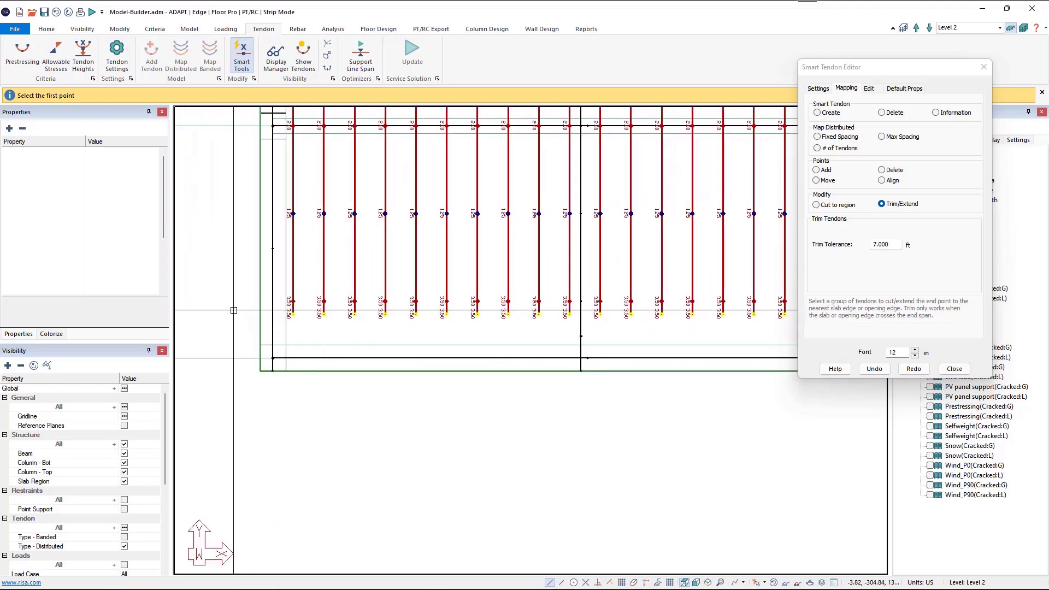
middle_click_drag(693, 333, 5, 321)
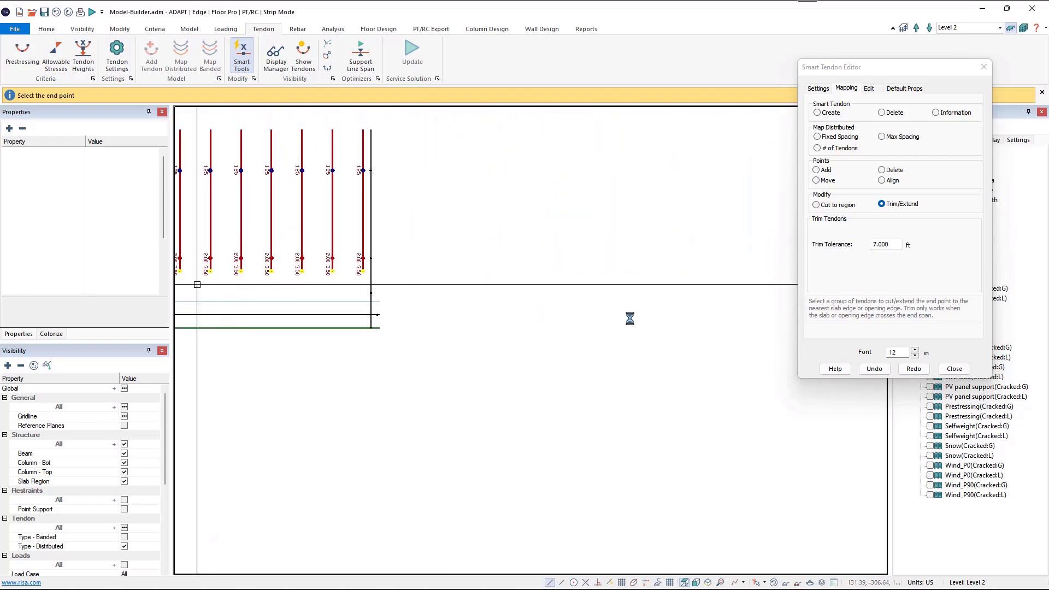
middle_click_drag(746, 314, 223, 332)
middle_click_drag(673, 305, 182, 301)
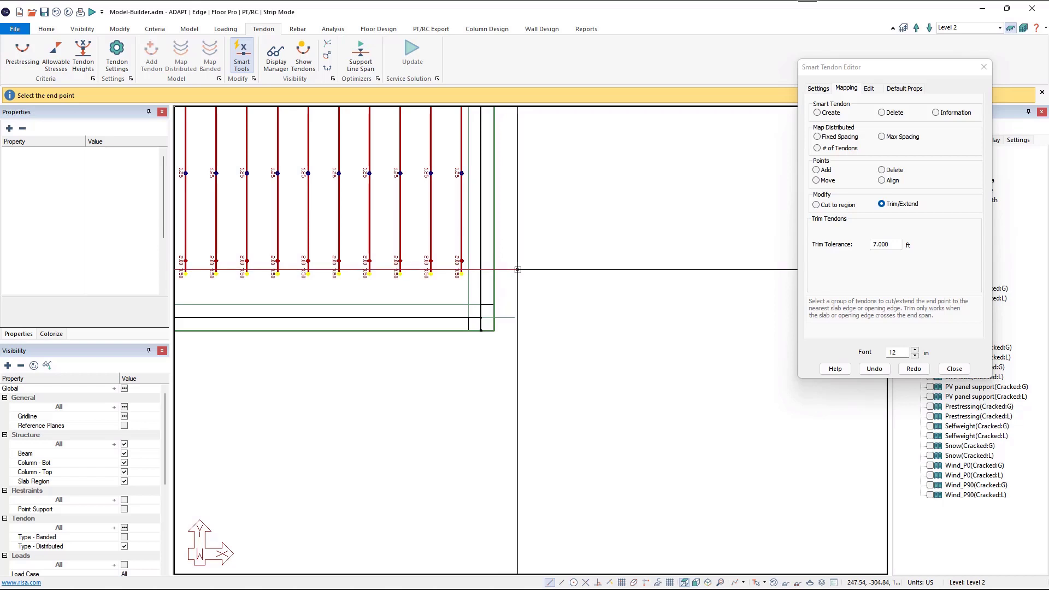
left_click(518, 270)
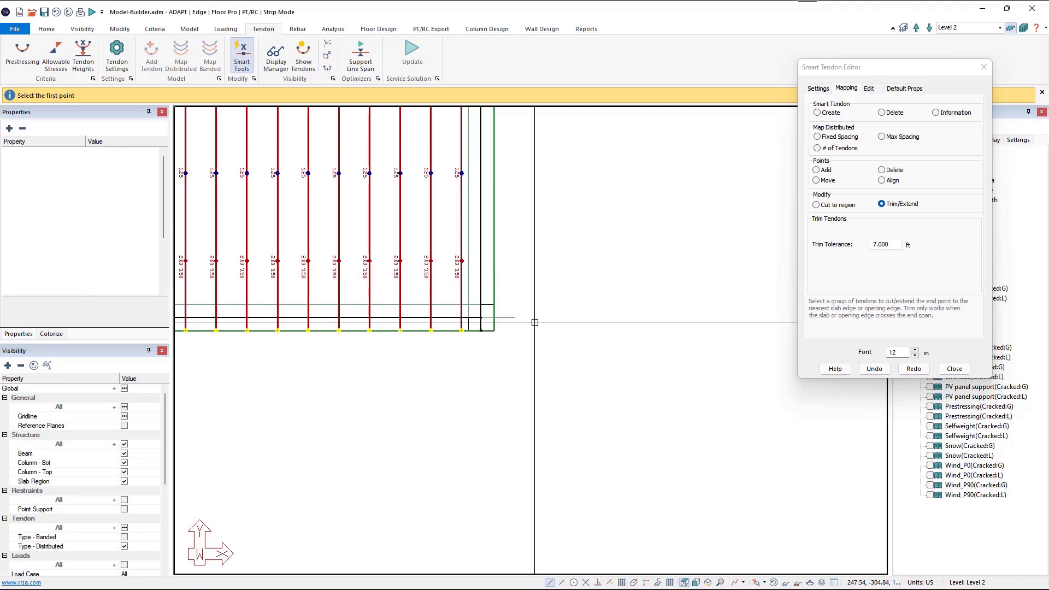
Switch the Smart Tendon Editor to aligning high points and align the distributed tendons' outermost high points at the gridline A end to gridline A
scroll(520, 322, "down", 4)
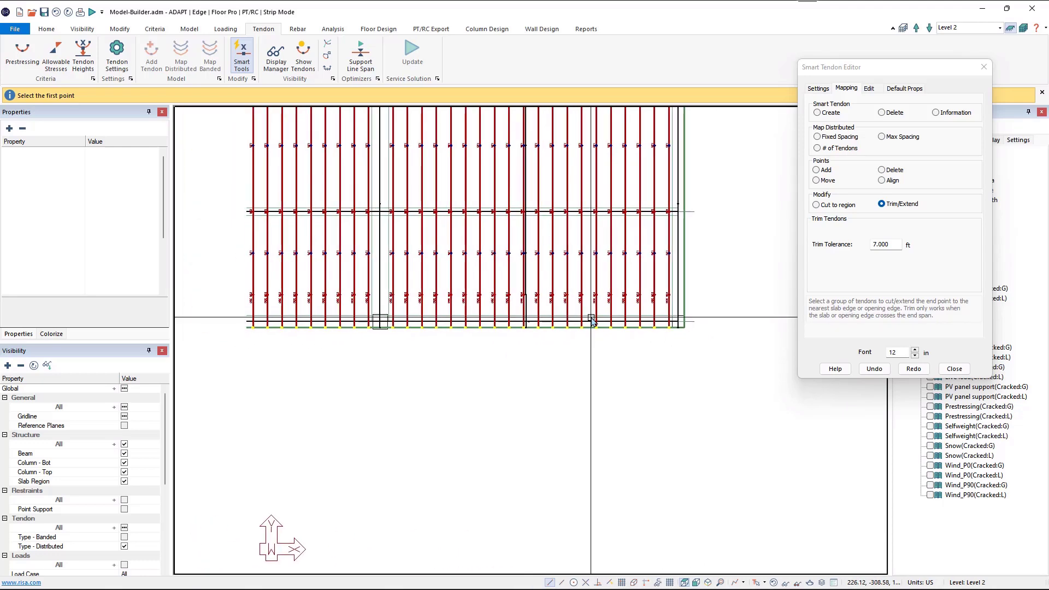
scroll(591, 316, "up", 2)
scroll(591, 316, "up", 1)
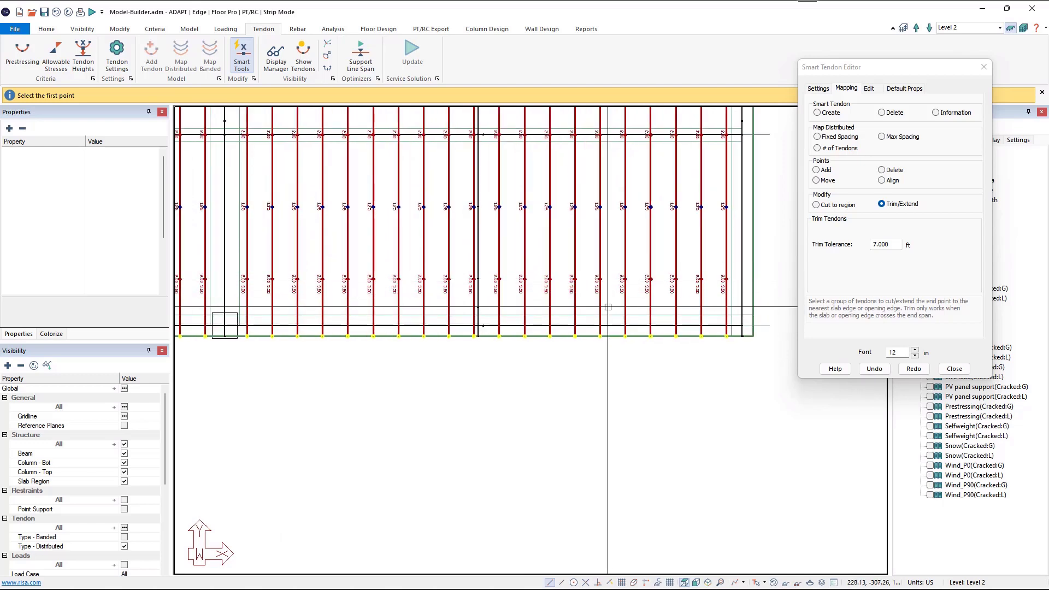
left_click(888, 185)
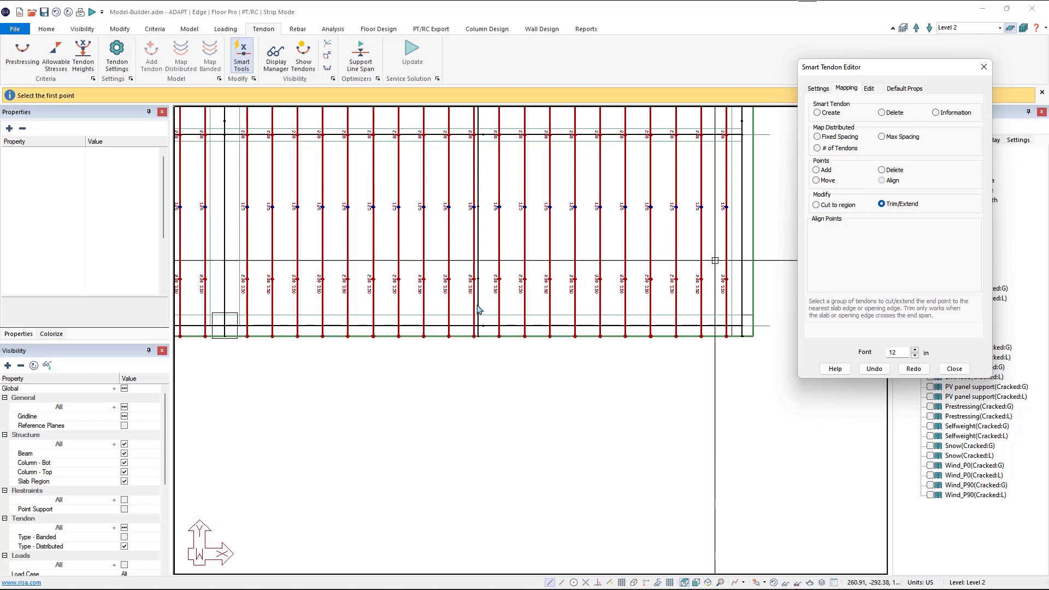
middle_click_drag(477, 305, 793, 285)
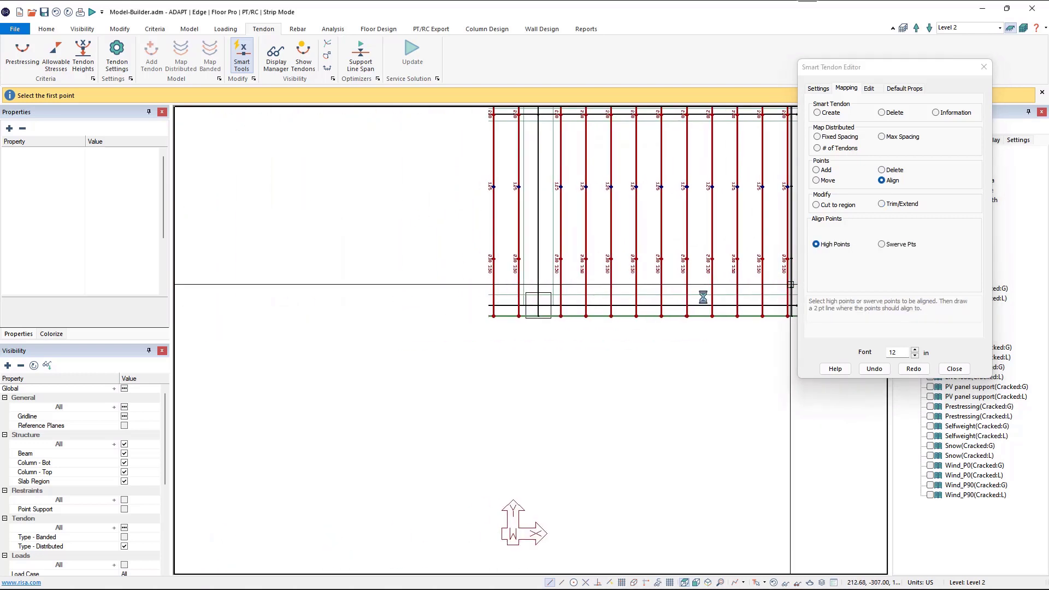
middle_click_drag(395, 336, 668, 355)
middle_click_drag(398, 356, 710, 368)
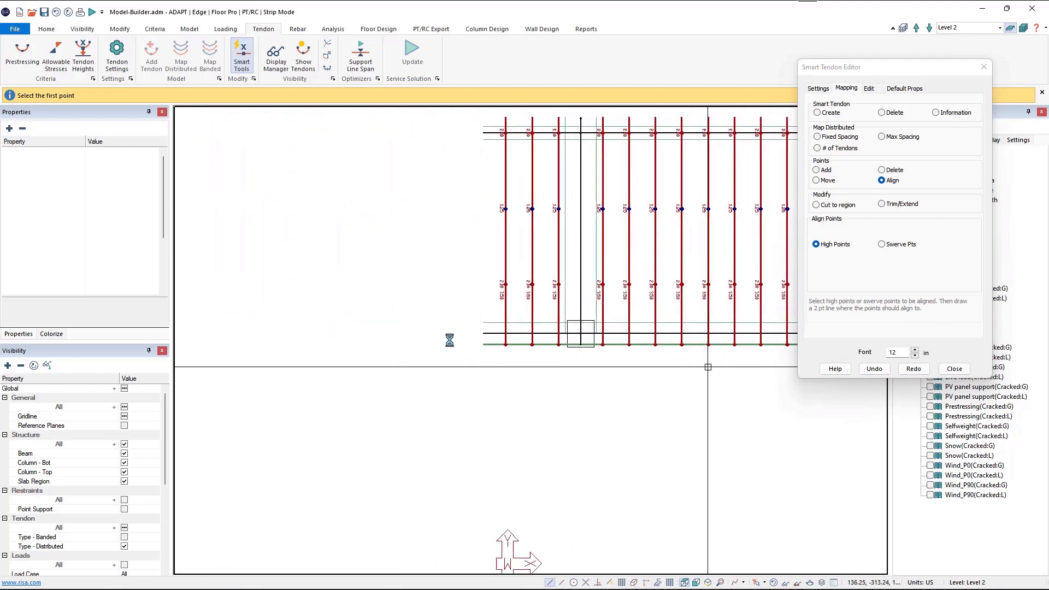
middle_click_drag(389, 319, 677, 323)
scroll(416, 342, "down", 5)
middle_click_drag(416, 341, 567, 325)
middle_click_drag(288, 299, 602, 305)
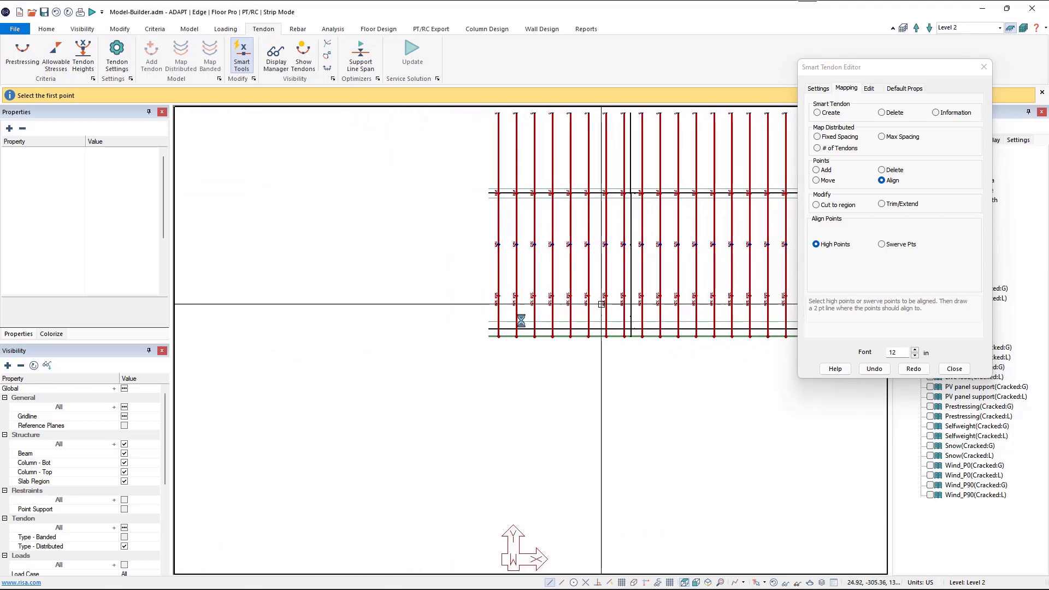
left_click(439, 302)
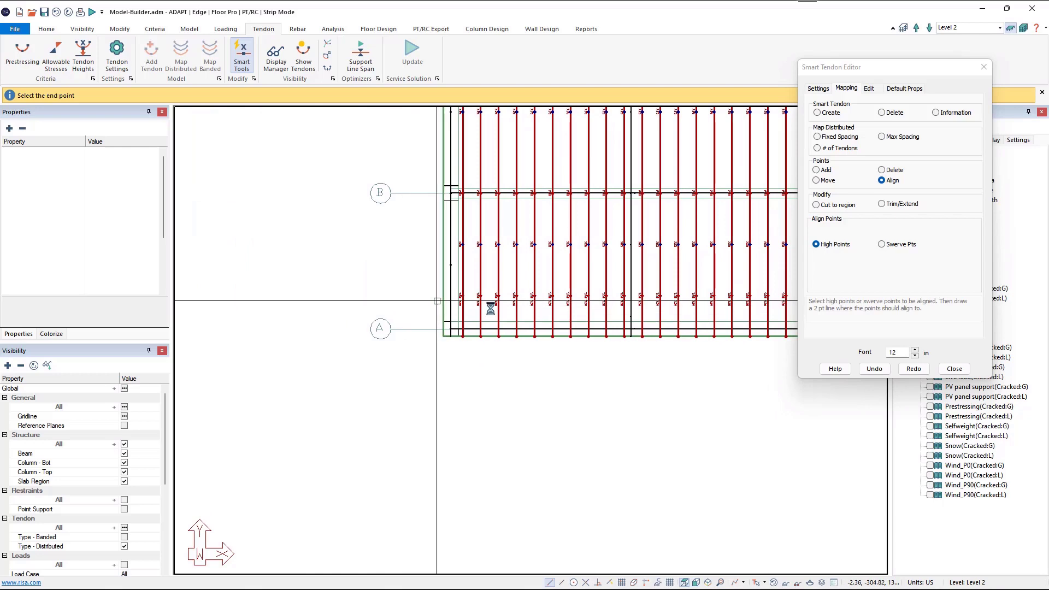
middle_click_drag(709, 348, 103, 304)
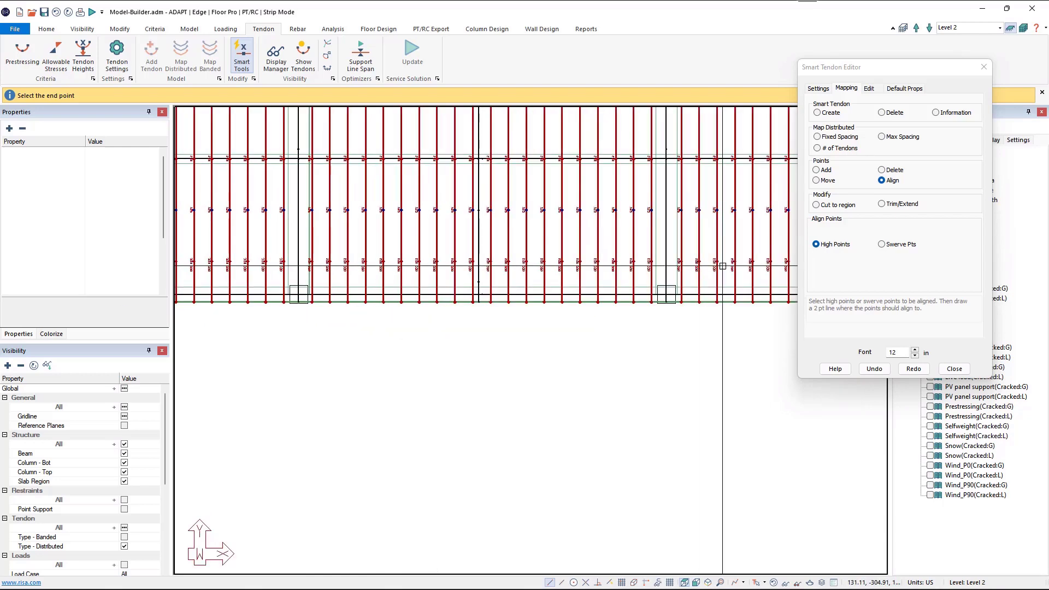
middle_click_drag(634, 256, 274, 251)
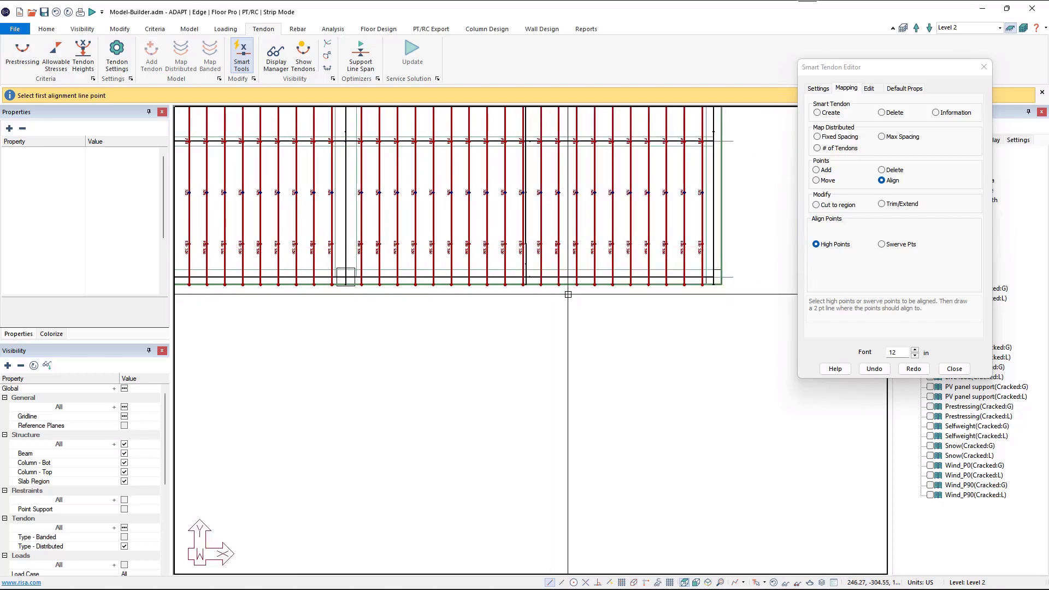
middle_click_drag(399, 297, 792, 309)
middle_click_drag(442, 322, 759, 320)
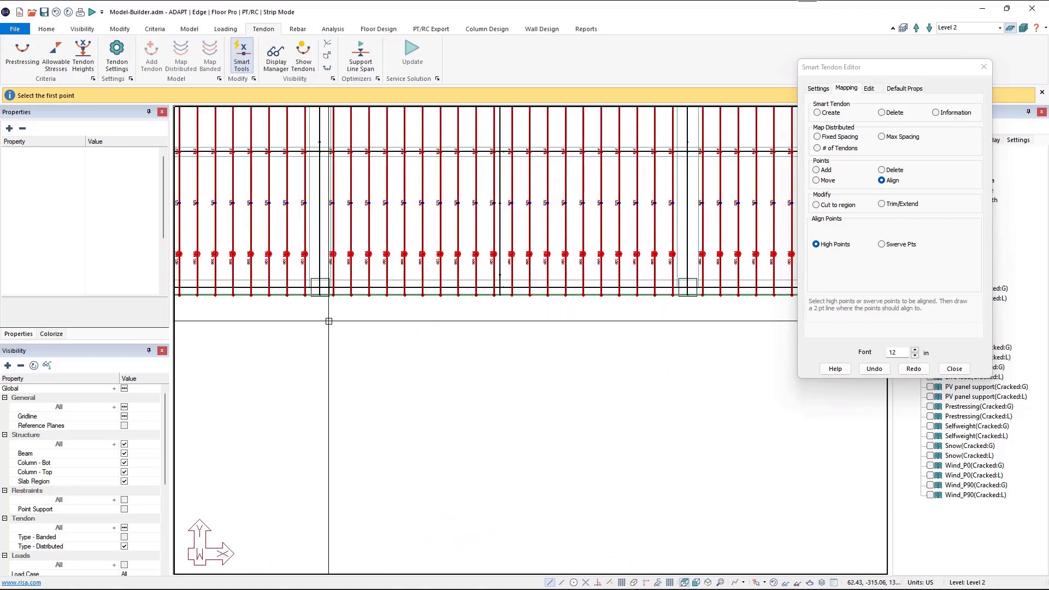
middle_click_drag(329, 320, 661, 290)
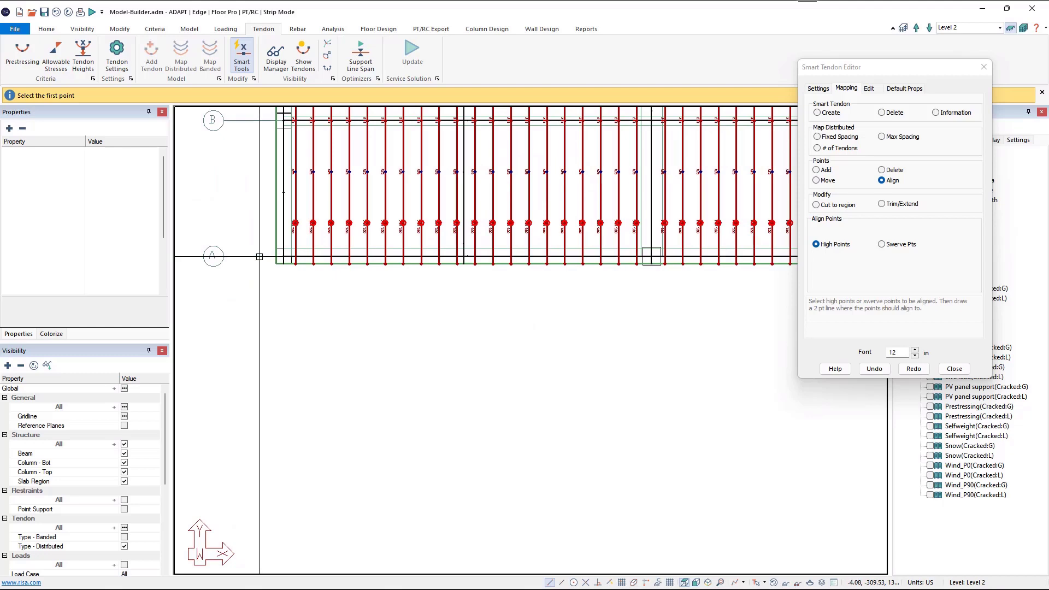
middle_click_drag(711, 321, 192, 314)
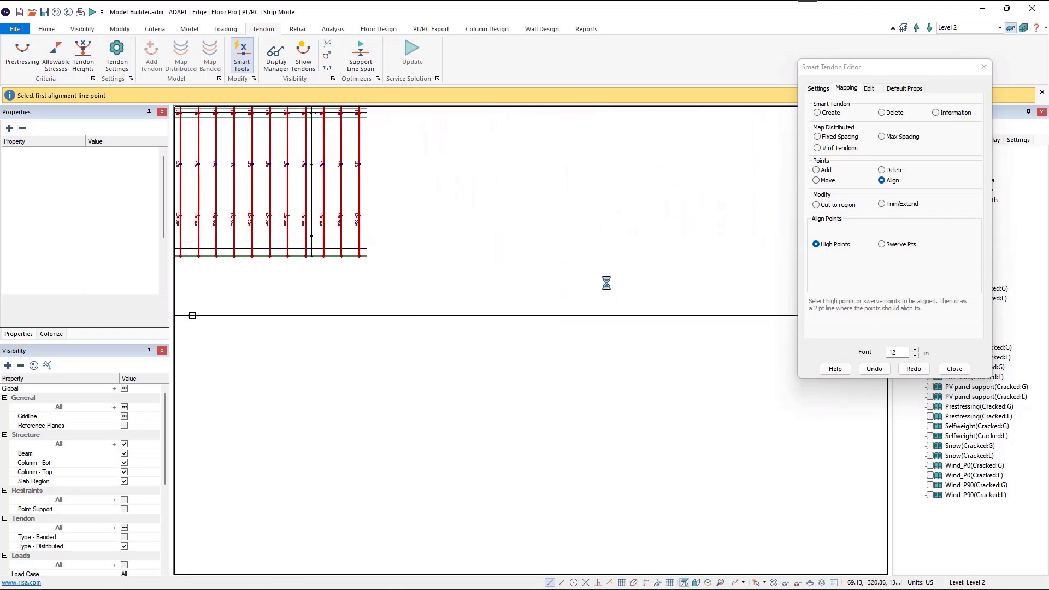
middle_click_drag(610, 282, 111, 321)
middle_click_drag(177, 317, 382, 298)
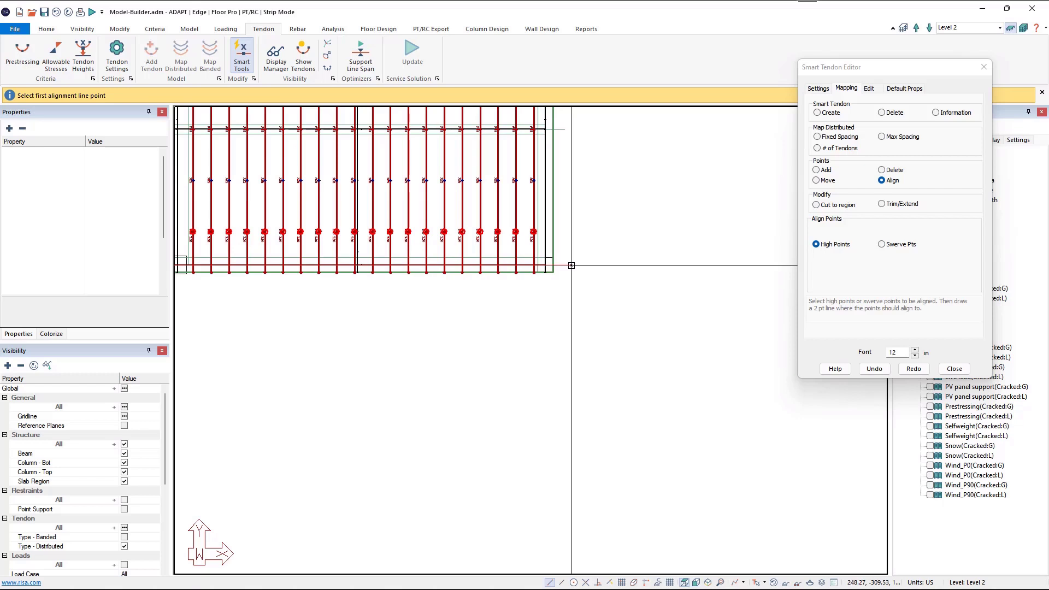
left_click(571, 265)
left_click(383, 266)
Align the outermost high points of all distributed tendons at the gridline N end to gridline N
middle_click_drag(356, 291, 607, 345)
middle_click_drag(566, 307, 565, 370)
scroll(566, 371, "down", 3)
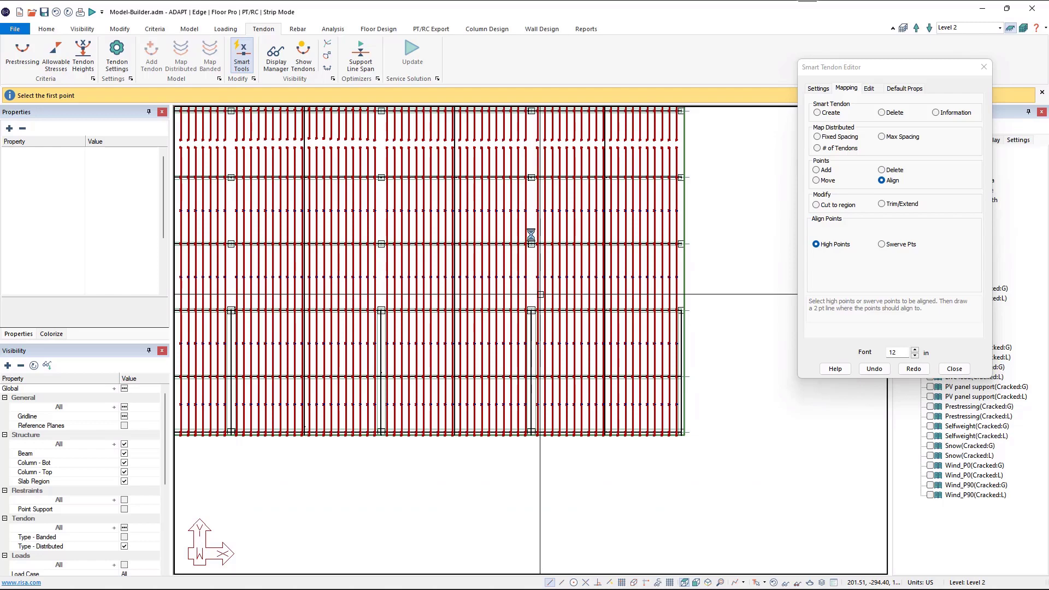
middle_click_drag(538, 213, 645, 528)
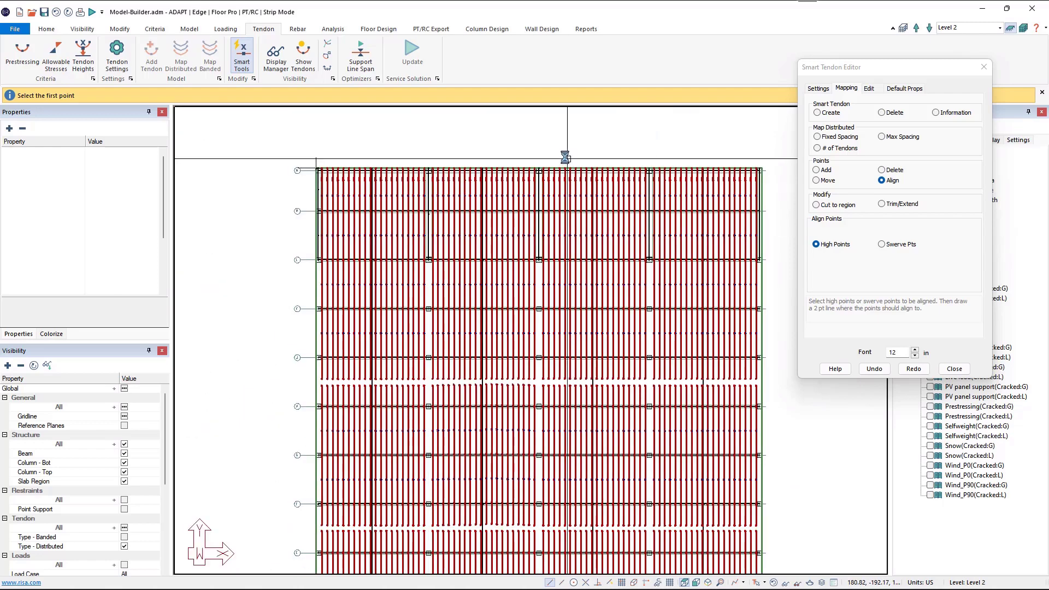
scroll(566, 158, "up", 5)
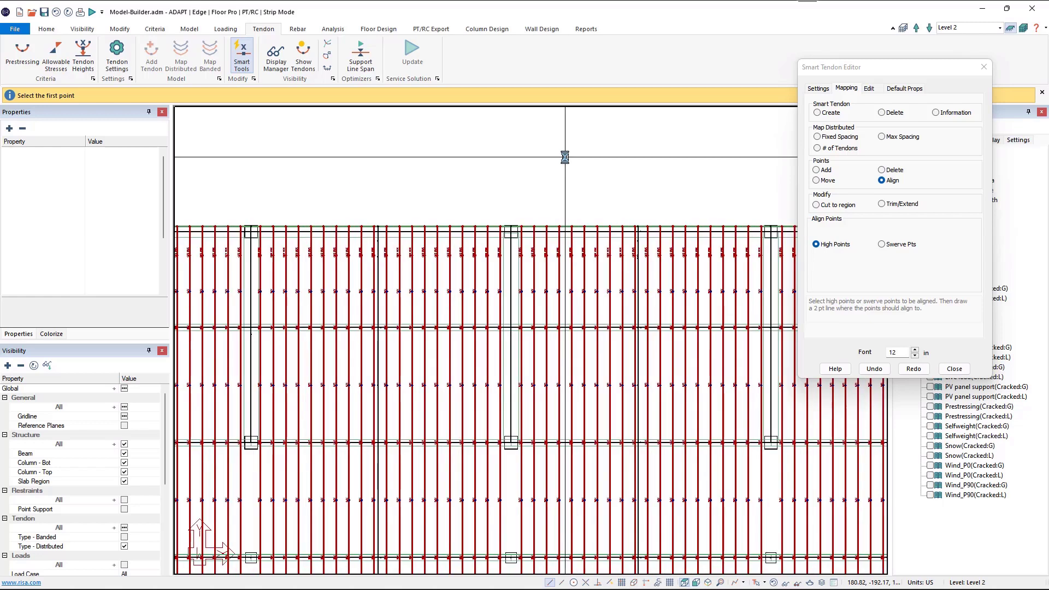
middle_click_drag(405, 254, 649, 238)
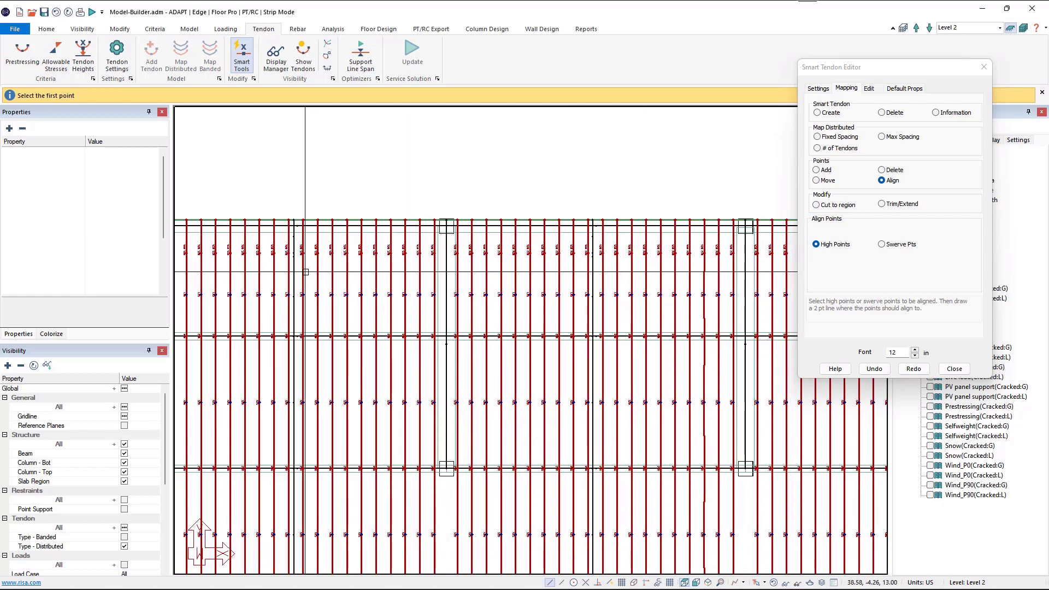
middle_click_drag(280, 284, 401, 296)
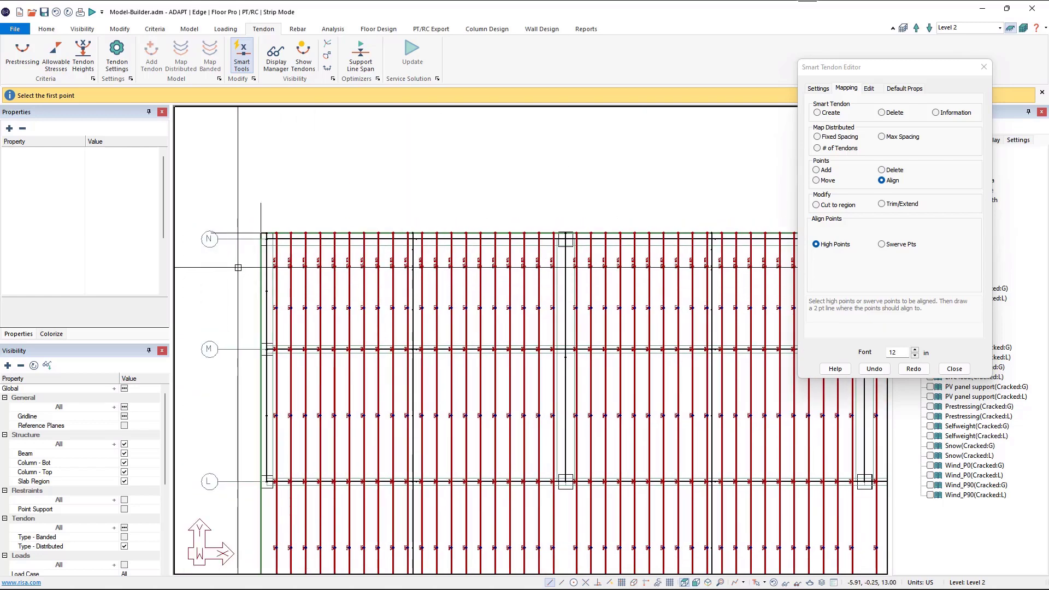
middle_click_drag(743, 308, 195, 312)
middle_click_drag(592, 275, 299, 269)
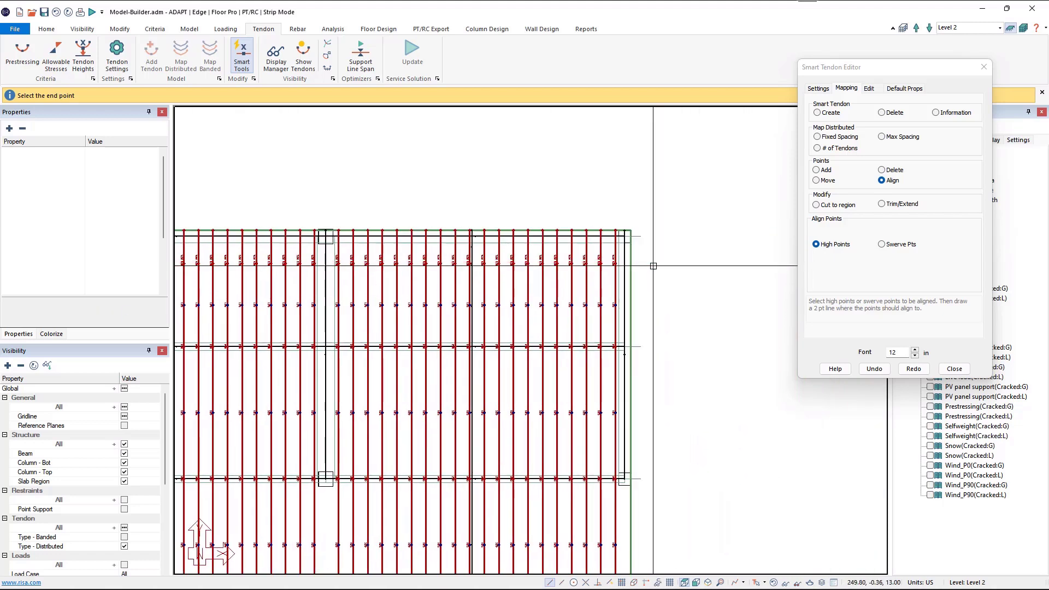
left_click(654, 266)
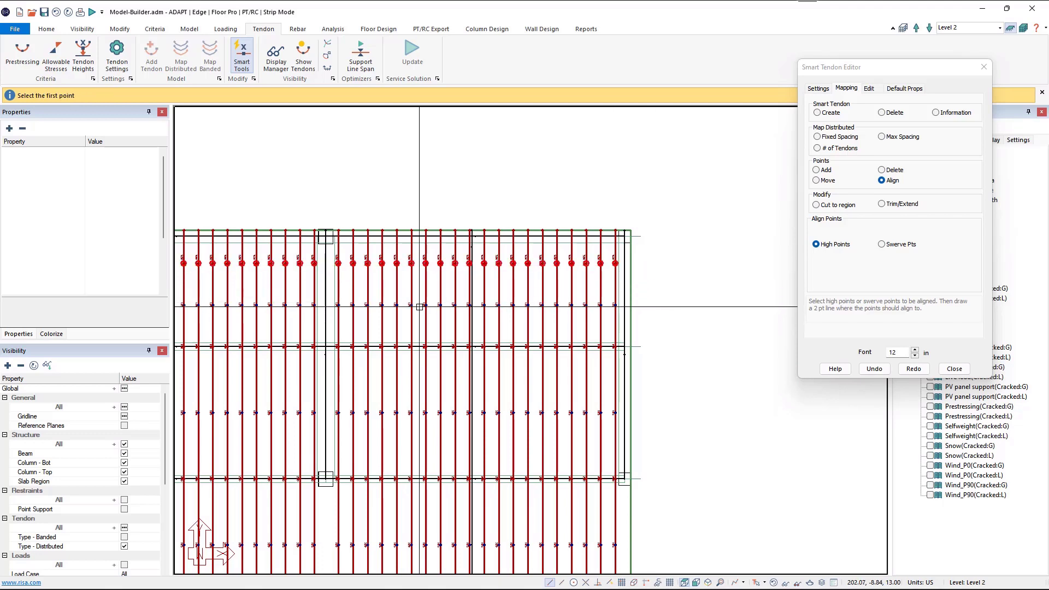
middle_click_drag(419, 307, 753, 306)
middle_click_drag(284, 342, 767, 352)
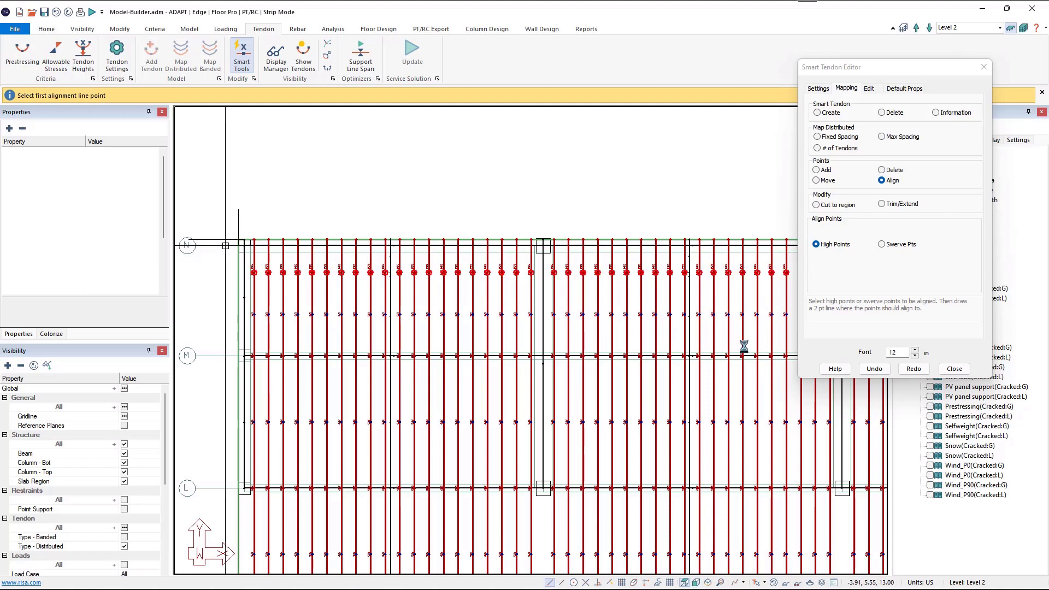
middle_click_drag(738, 346, 182, 369)
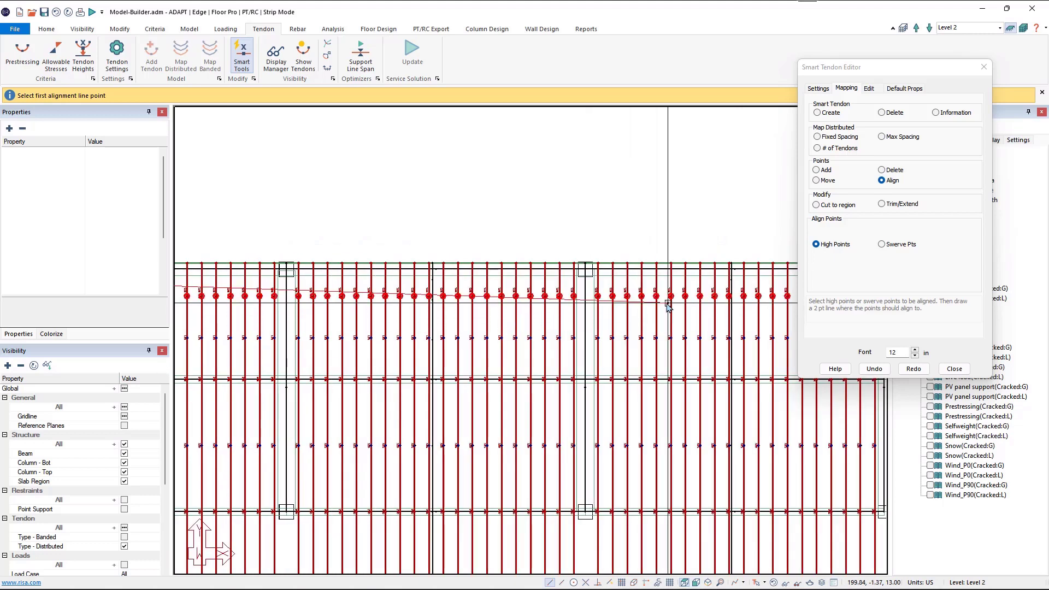
middle_click_drag(668, 304, 265, 313)
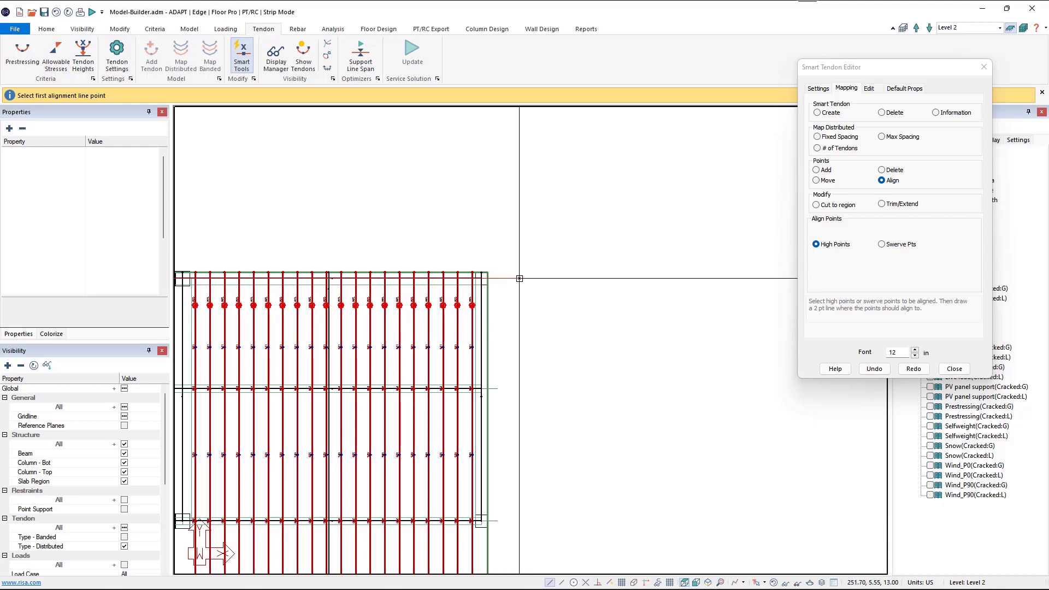
left_click(520, 278)
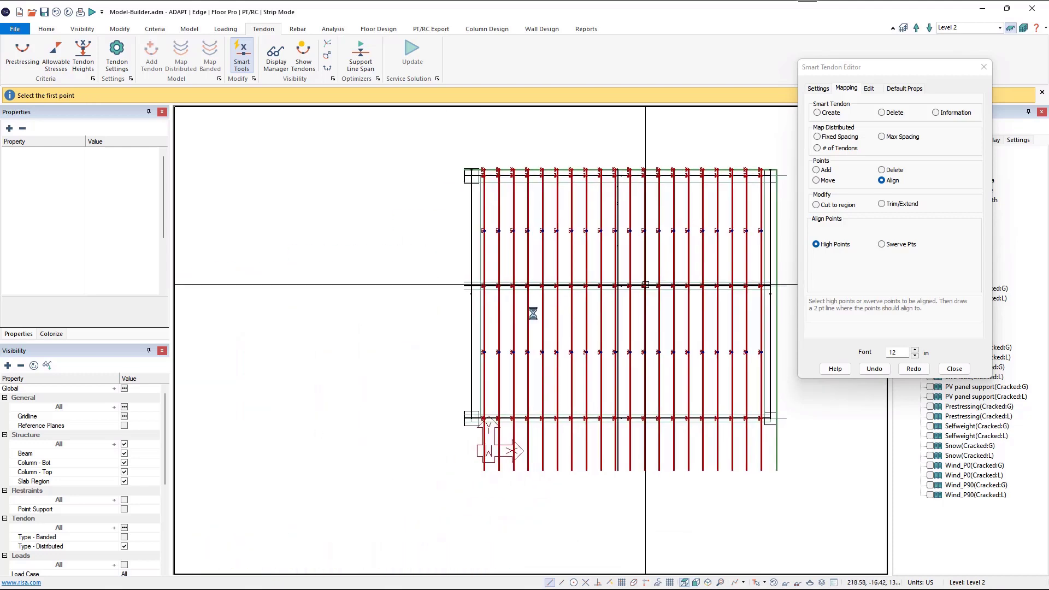
Close the Smart Tendon Editor and hide the distributed tendons across the Level 2 plan
left_click(955, 370)
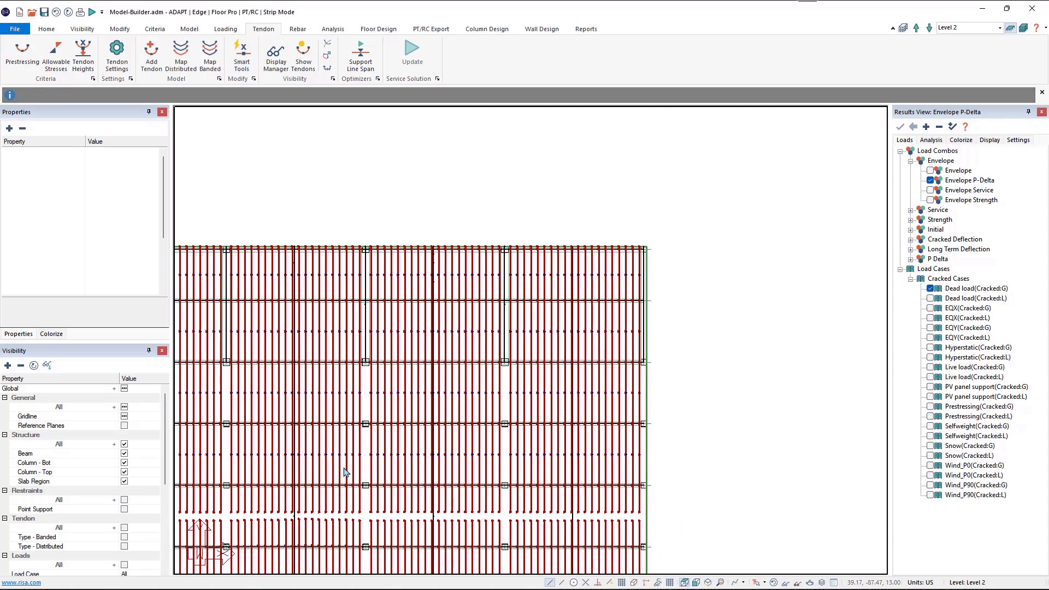
middle_click_drag(492, 436, 697, 301)
scroll(556, 347, "down", 2)
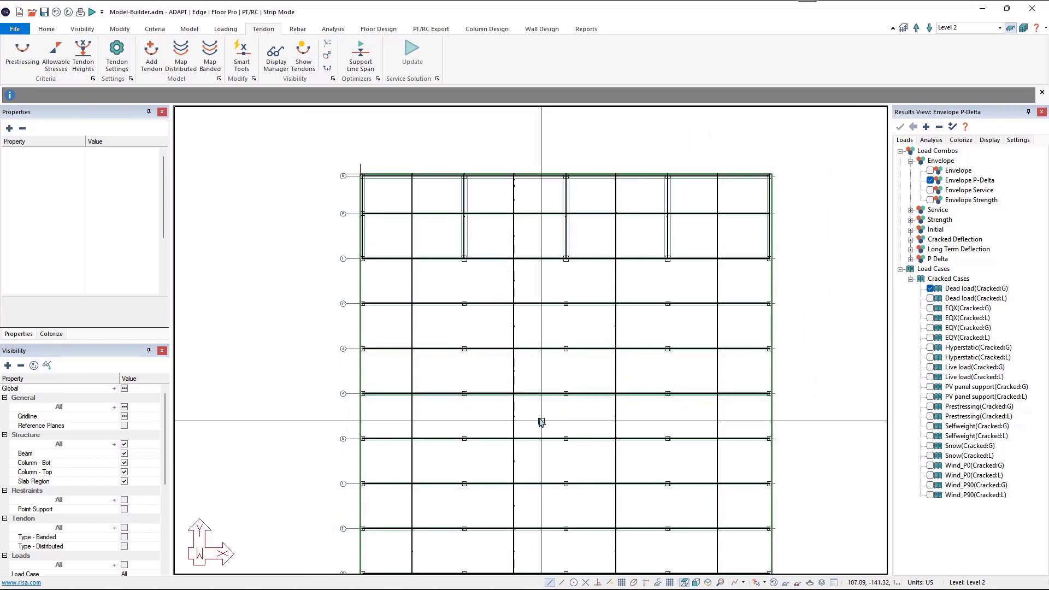
middle_click_drag(541, 422, 532, 374)
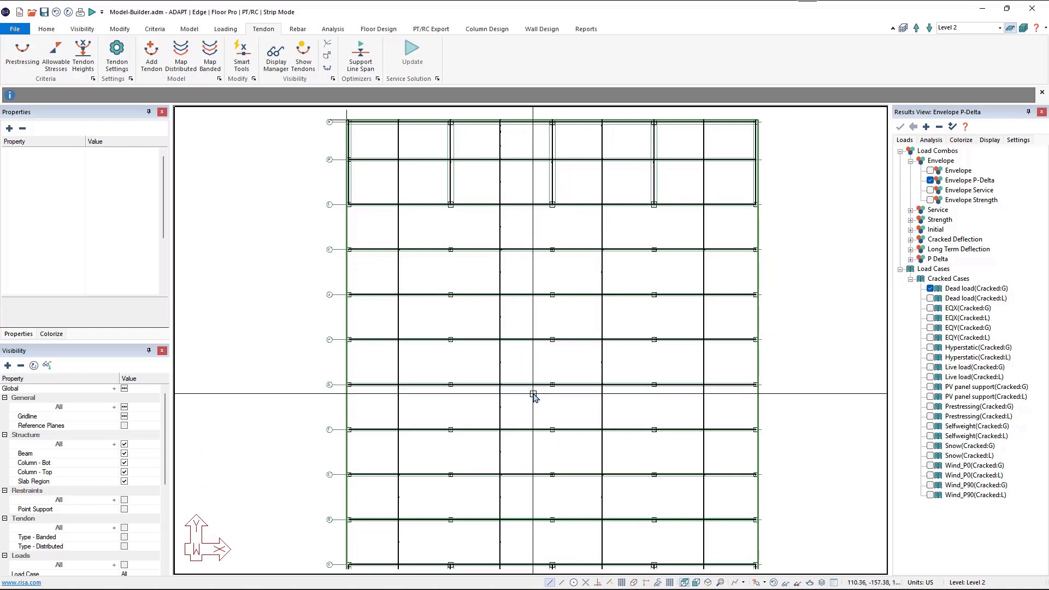
scroll(535, 391, "down", 2)
scroll(551, 431, "up", 1)
middle_click_drag(550, 431, 557, 395)
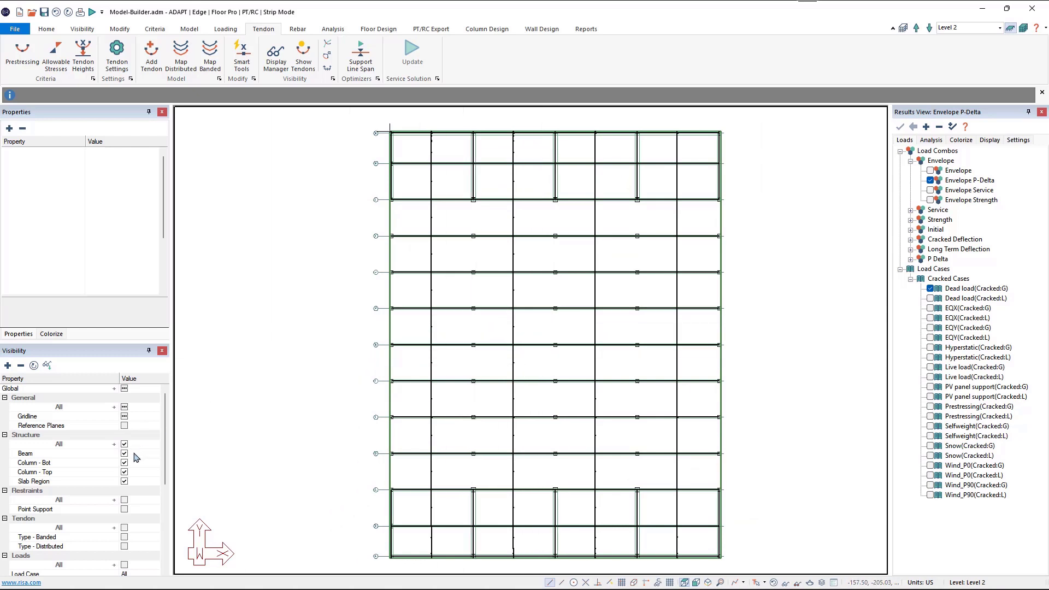
Hide the beams, columns, gridlines and all design strip lines, keeping only the slab region displayed
scroll(123, 492, "down", 5)
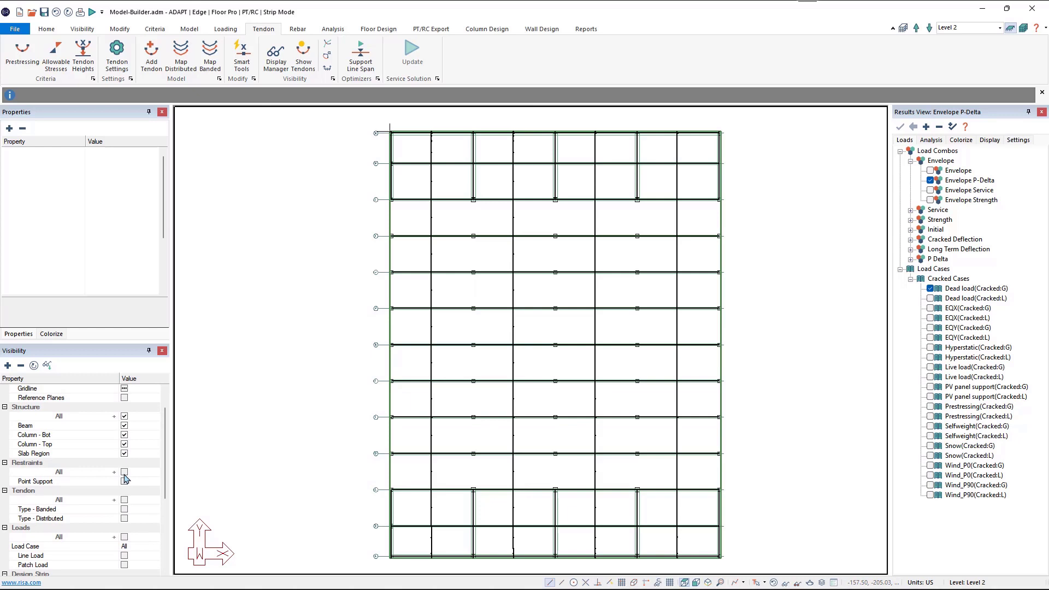
scroll(125, 479, "up", 2)
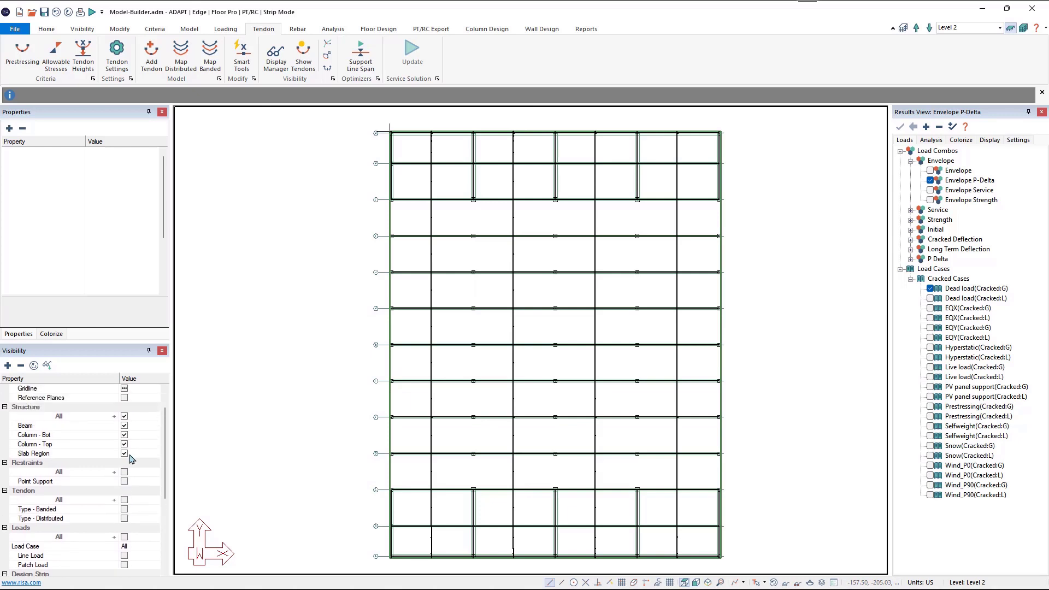
left_click(124, 425)
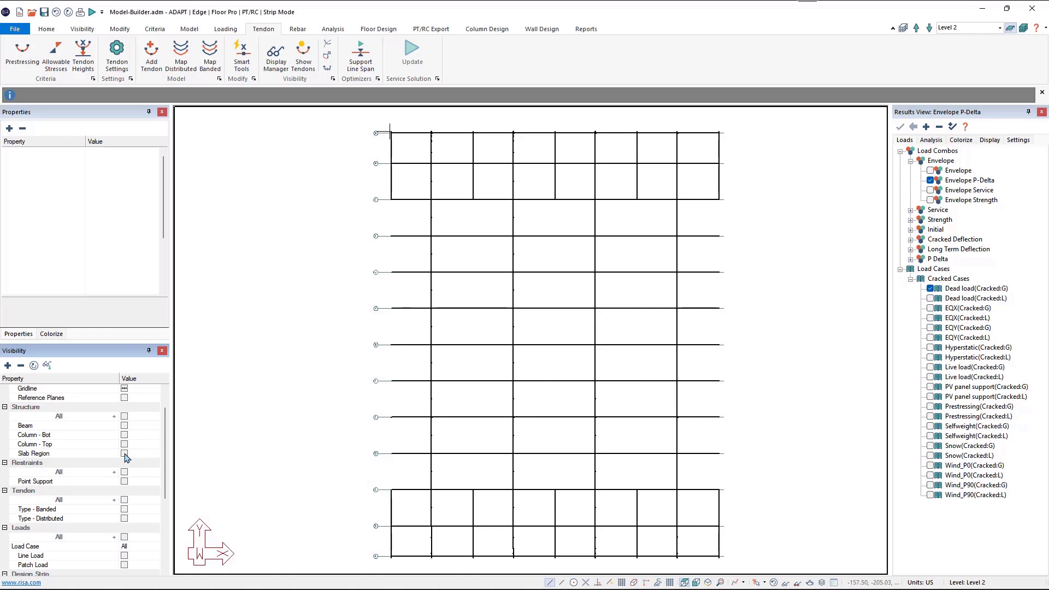
left_click(125, 454)
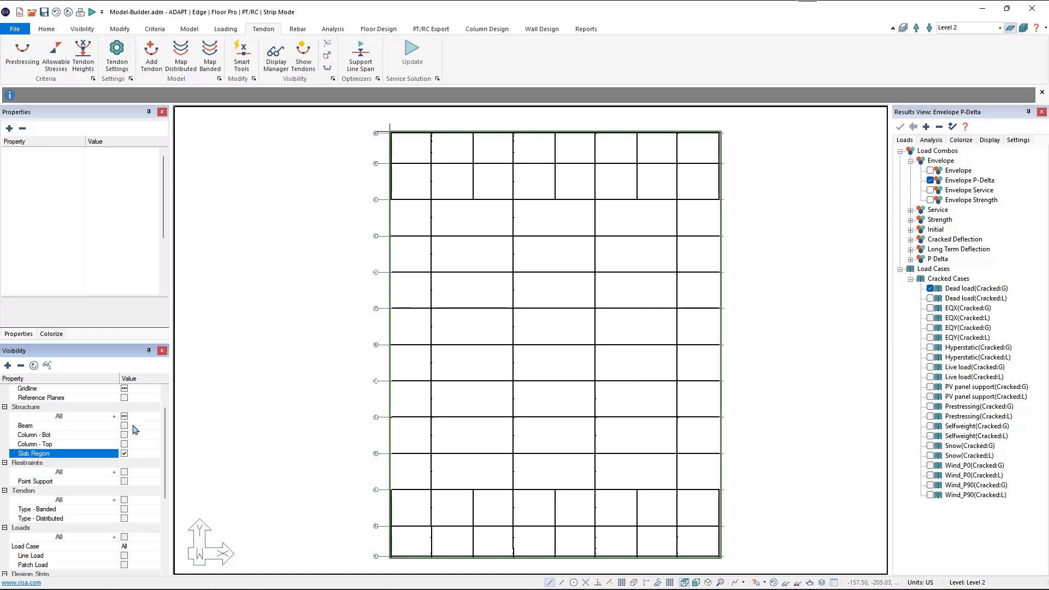
left_click(124, 390)
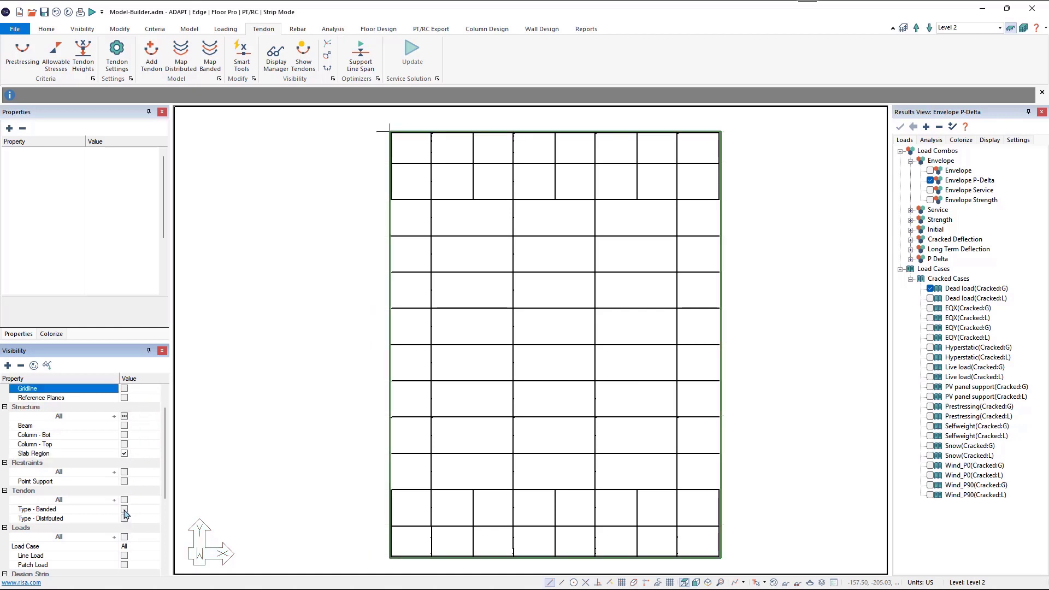
scroll(124, 514, "down", 4)
left_click(125, 472)
scroll(141, 504, "down", 1)
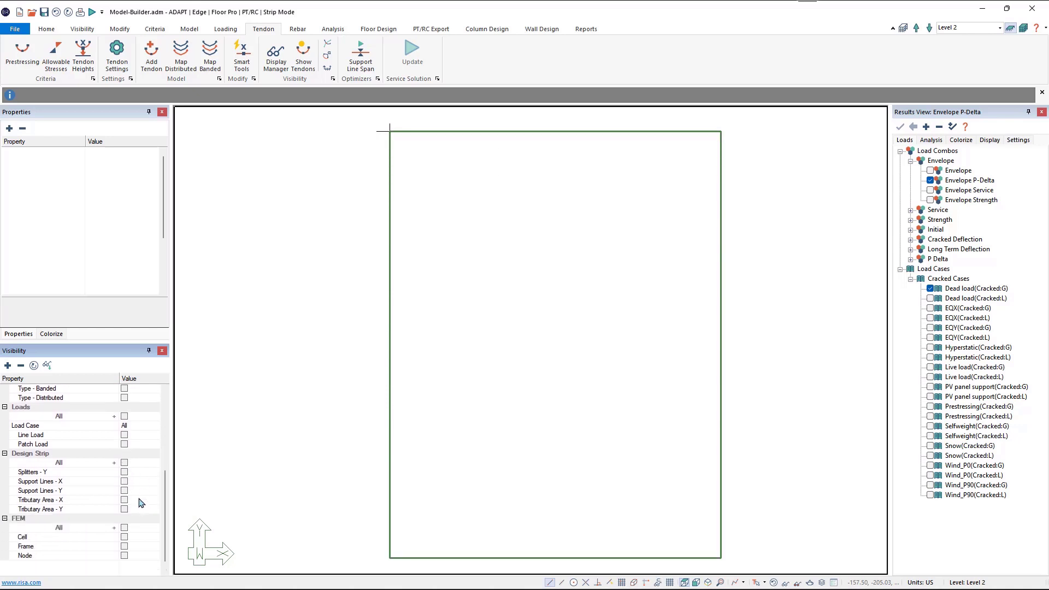
Display the patch loads and stretch the corners of both loads out to the four corners of the lengthened slab
left_click(124, 445)
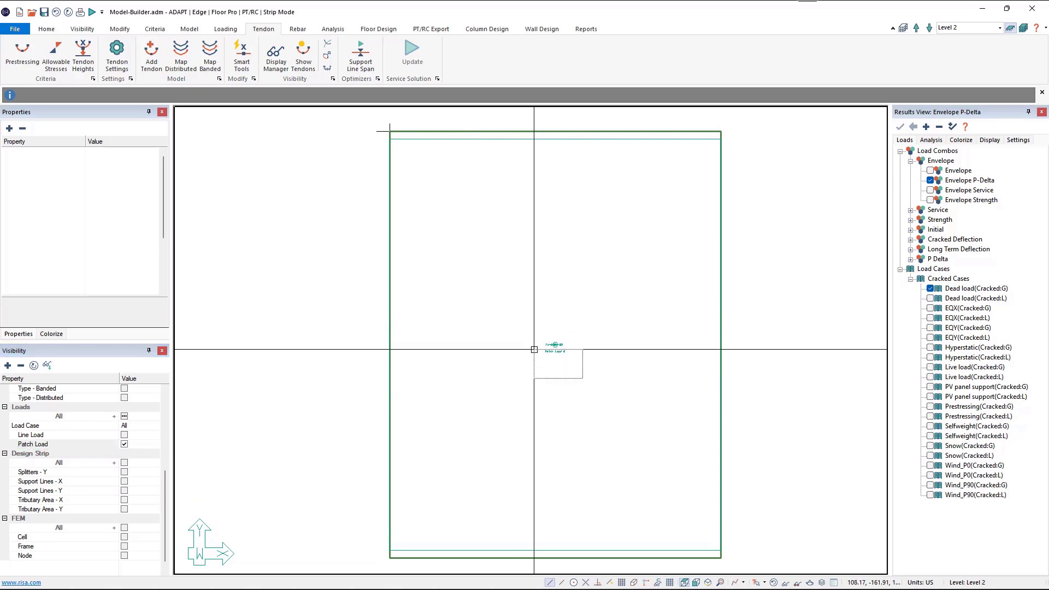
left_click(524, 324)
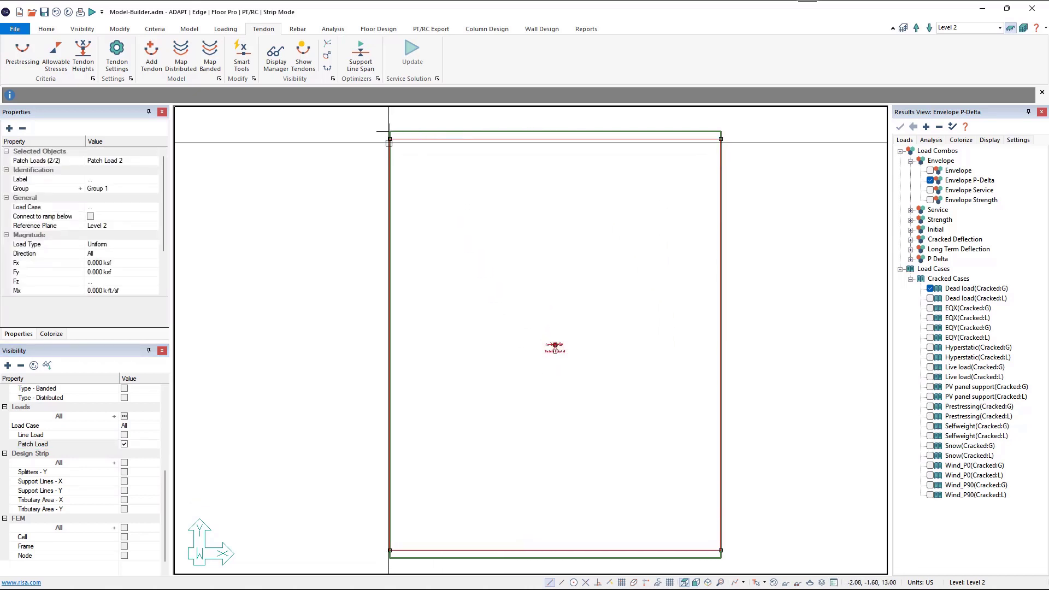
left_click(390, 139)
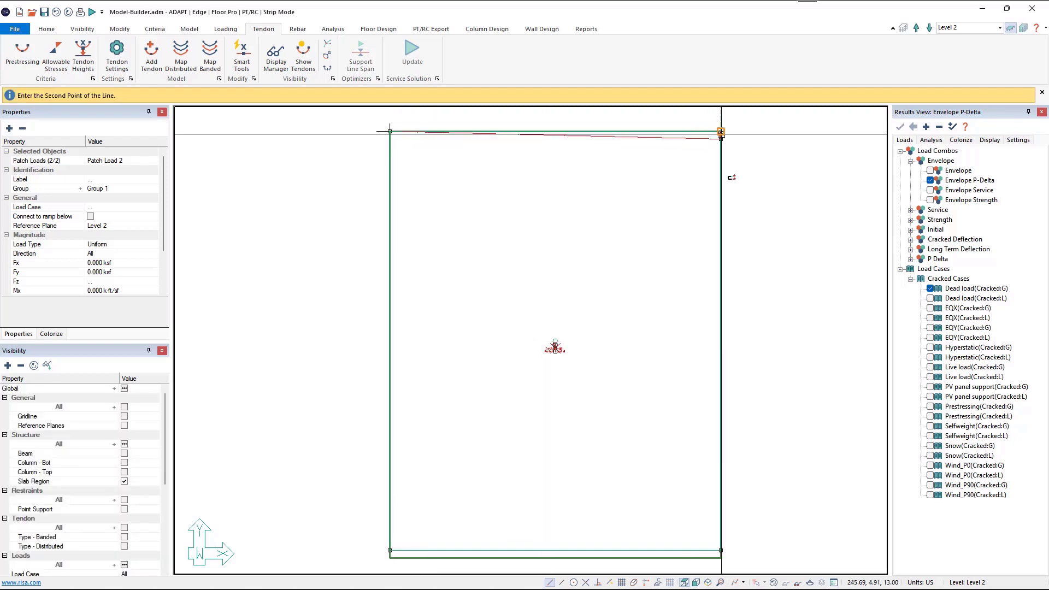
left_click(721, 132)
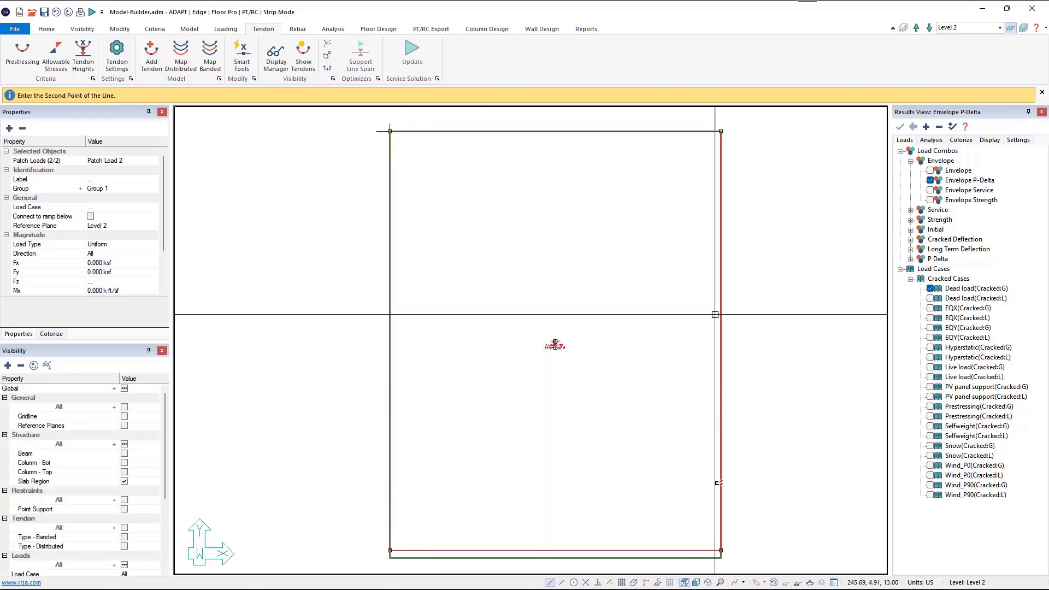
left_click(721, 552)
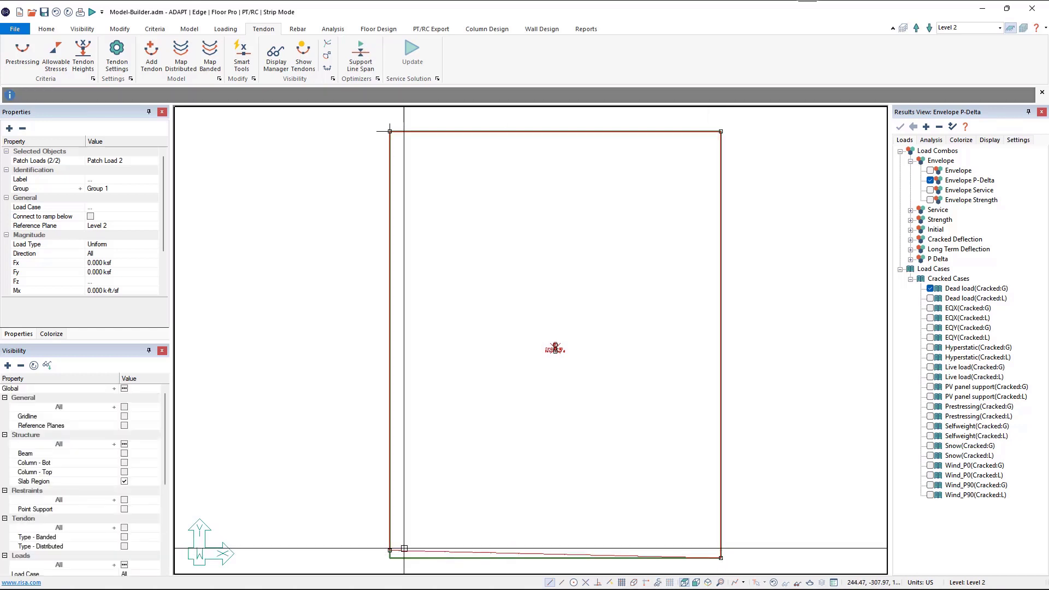
left_click(389, 557)
left_click(389, 557)
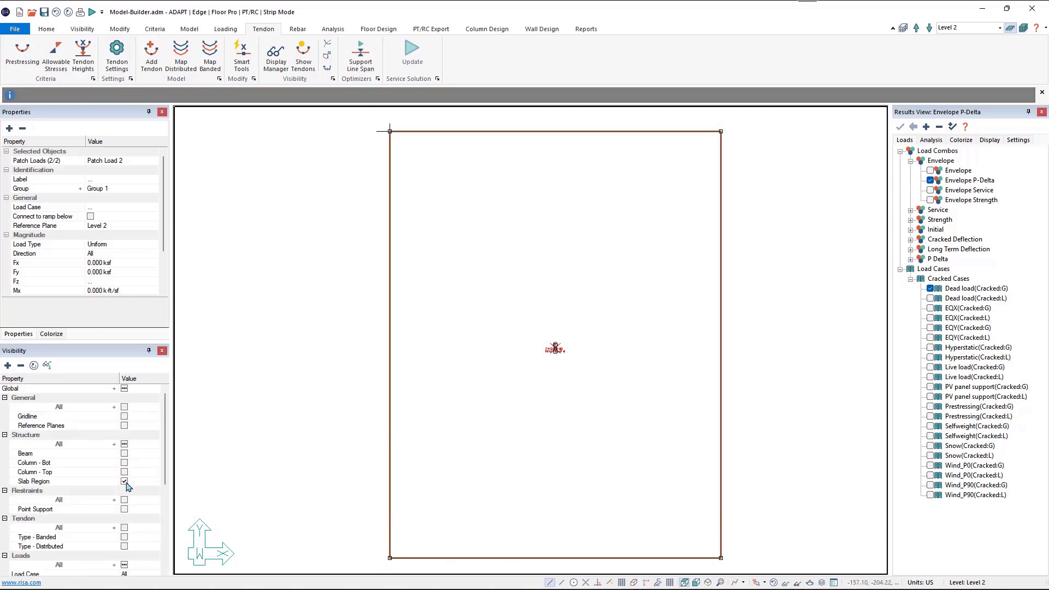
Hide the patch loads and display the line loads instead
scroll(127, 513, "down", 1)
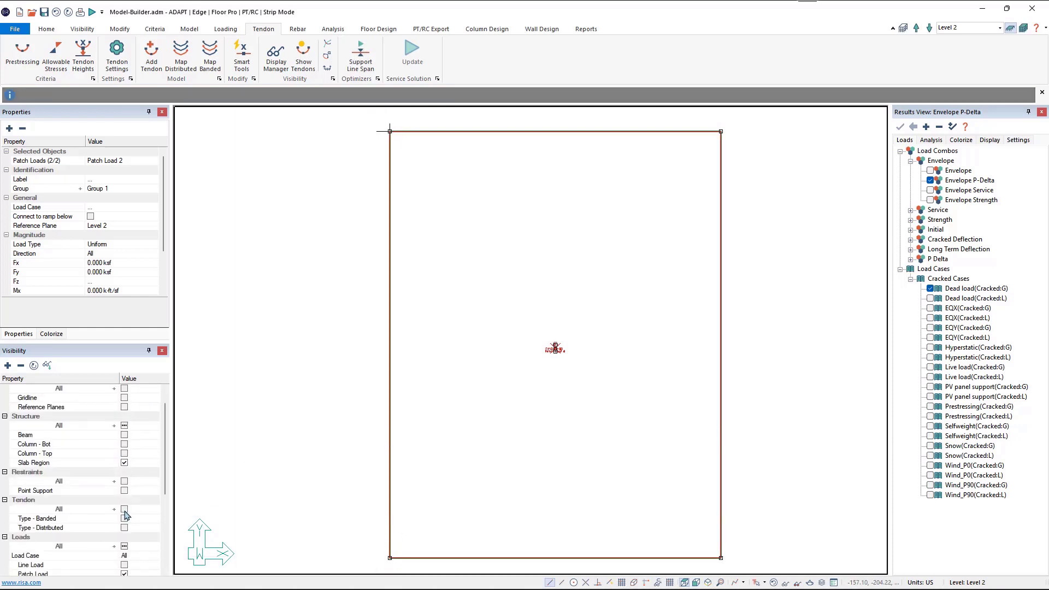
scroll(124, 506, "down", 2)
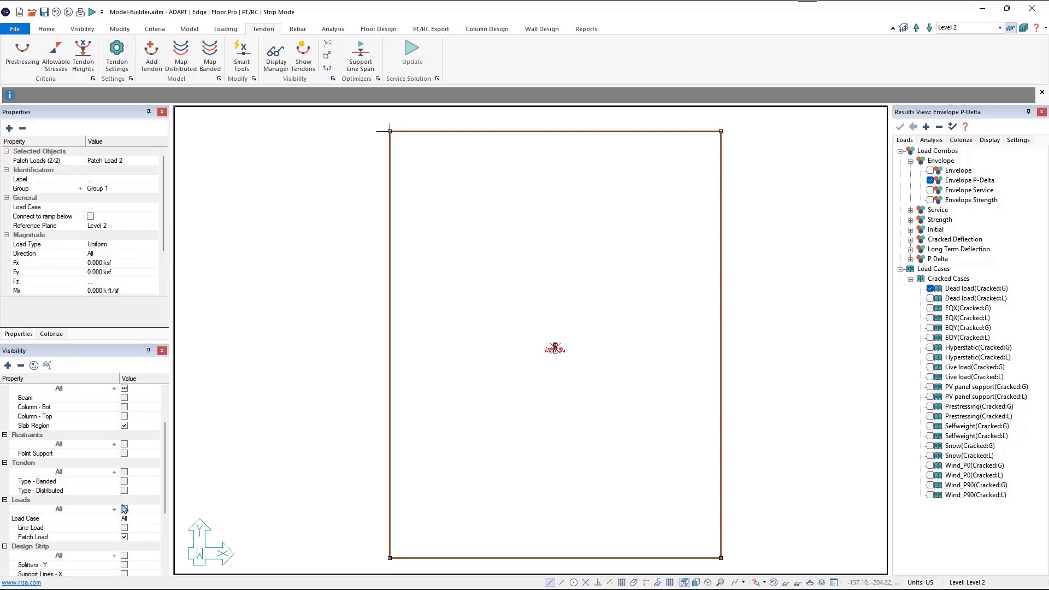
left_click(124, 538)
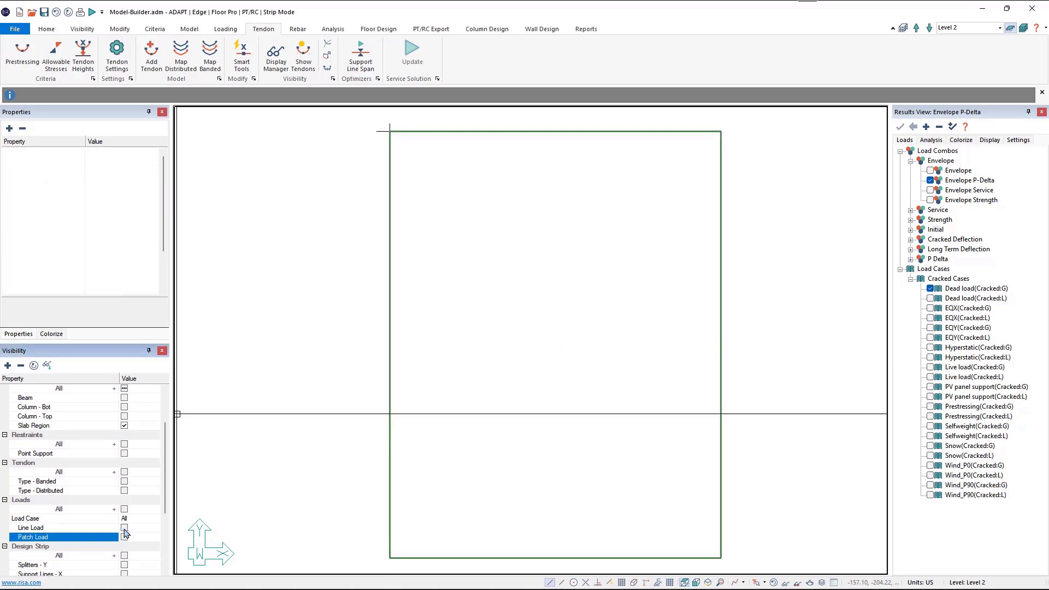
left_click(124, 528)
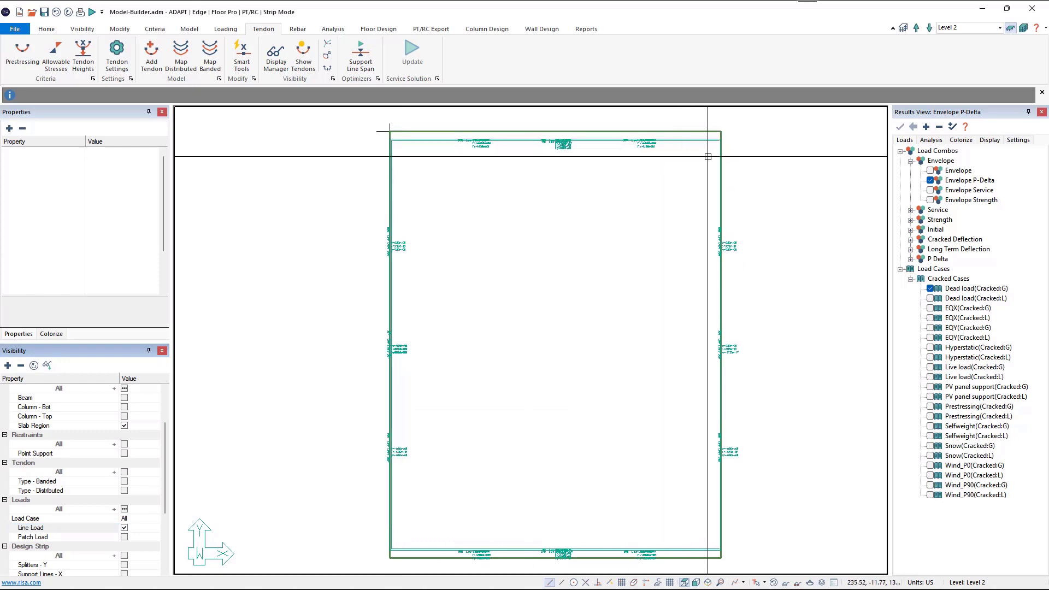
Move the line loads along the slab's upper edge by 5.50 ft in Y to reach the new edge
left_click_drag(457, 151, 407, 136)
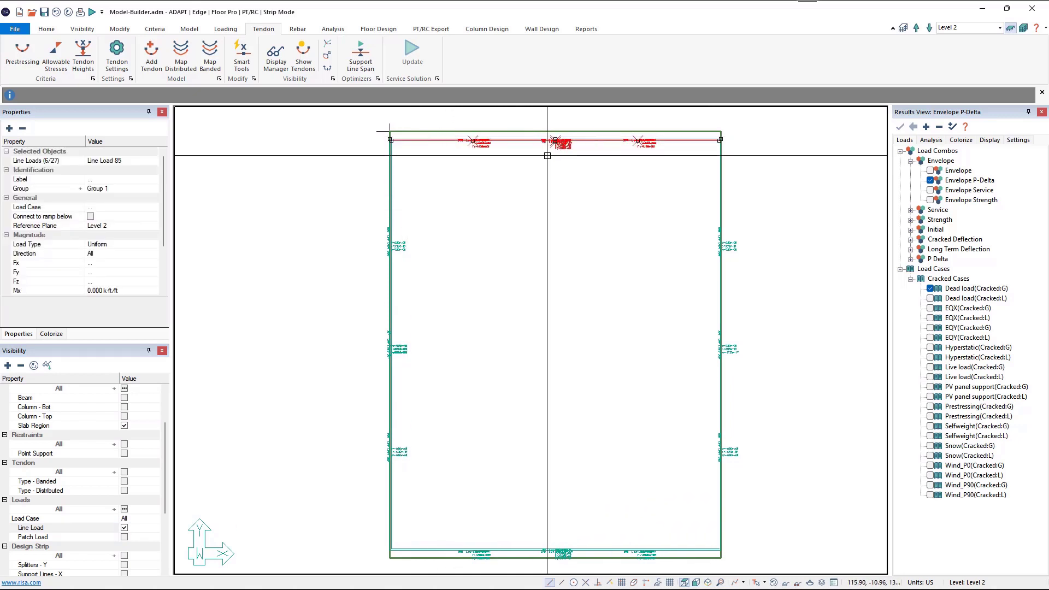
left_click(120, 29)
left_click(225, 66)
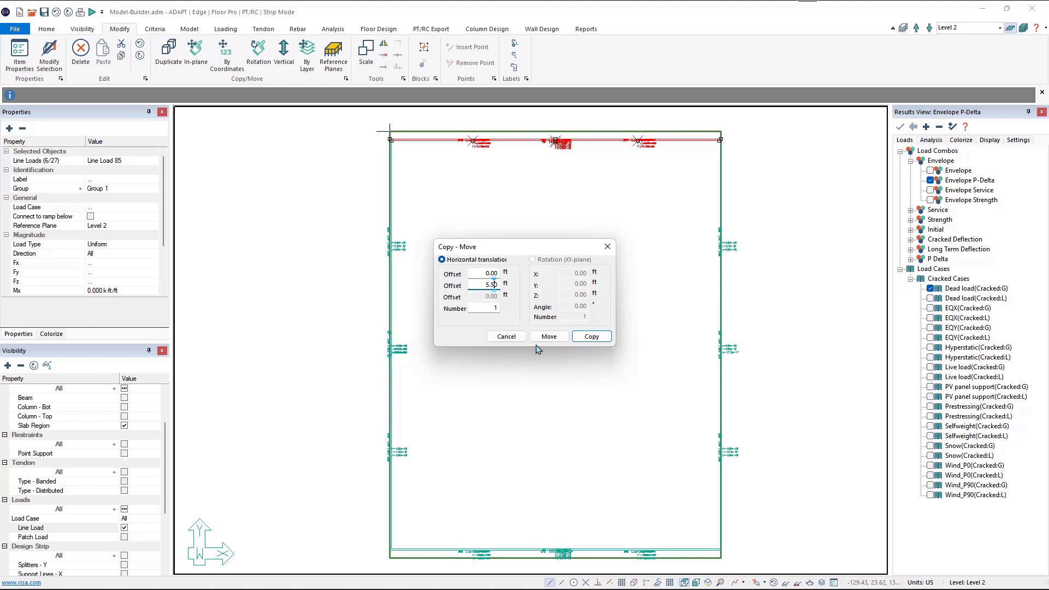
left_click(557, 340)
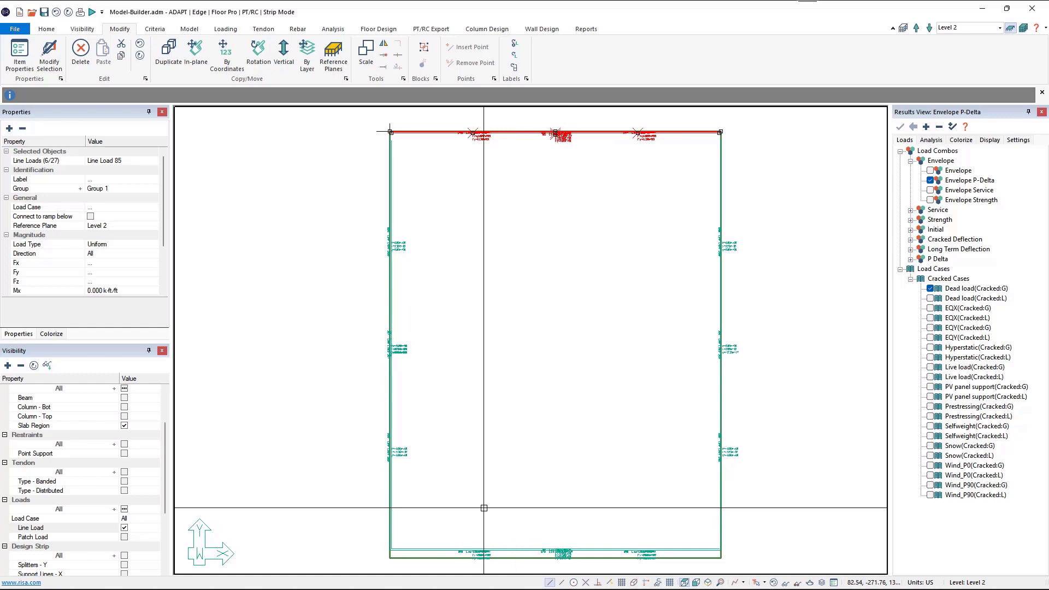
Move the line loads along the slab's lower edge by -5.50 ft in Y
key("Escape")
left_click_drag(439, 518, 691, 555)
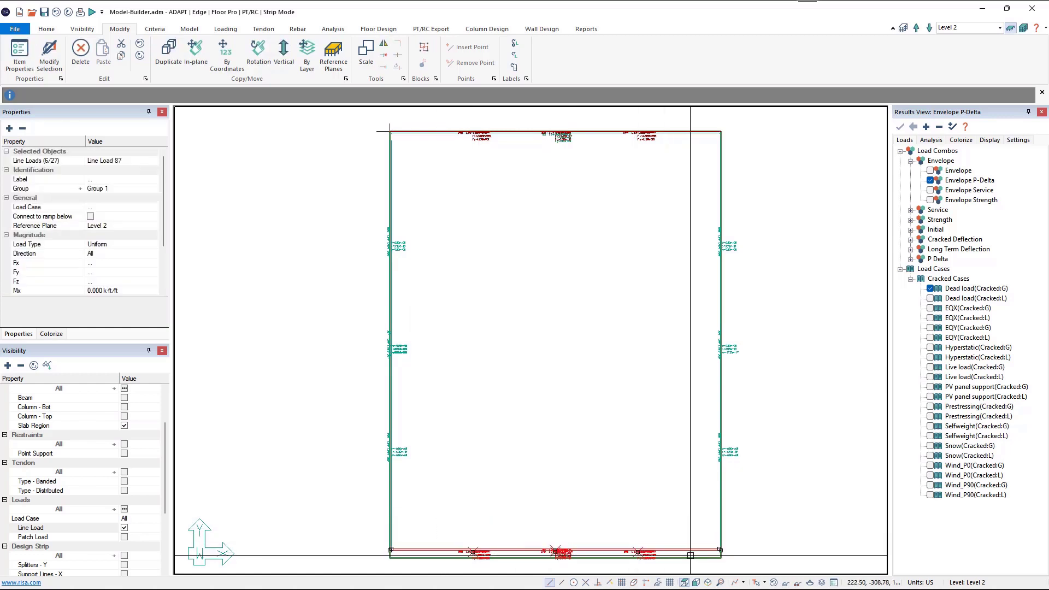
left_click(227, 65)
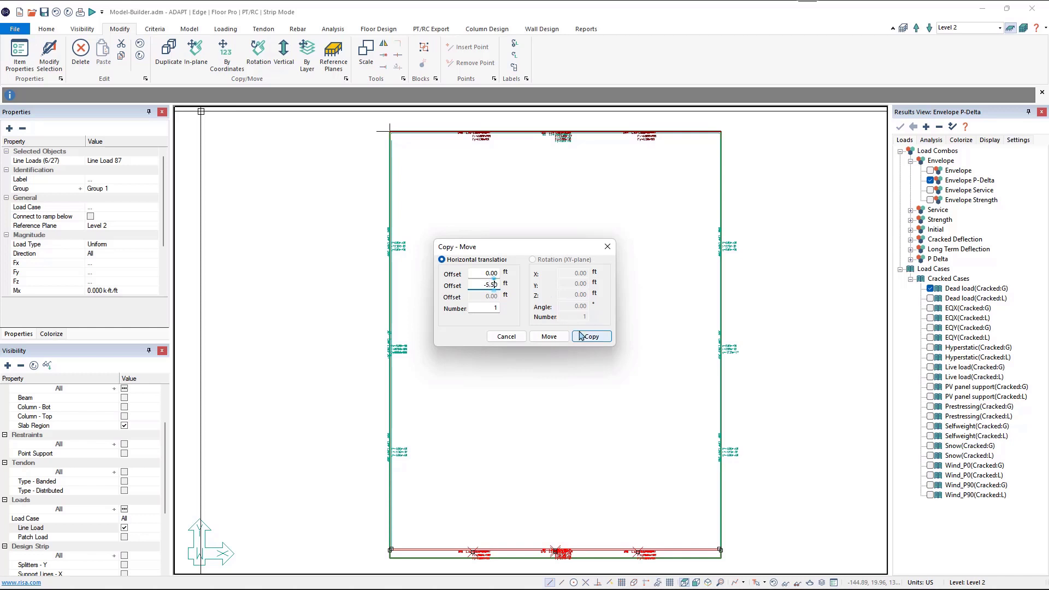
left_click(556, 341)
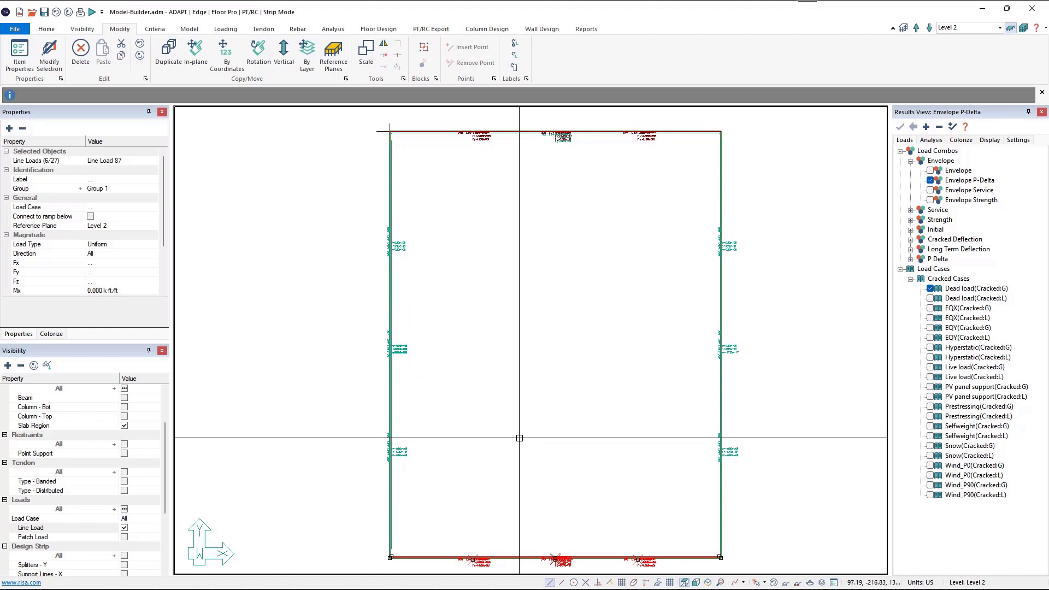
Select the line loads along the slab's left edge and stretch their upper ends to the relocated upper edge and line loads
left_click_drag(452, 502, 391, 237)
scroll(389, 131, "up", 4)
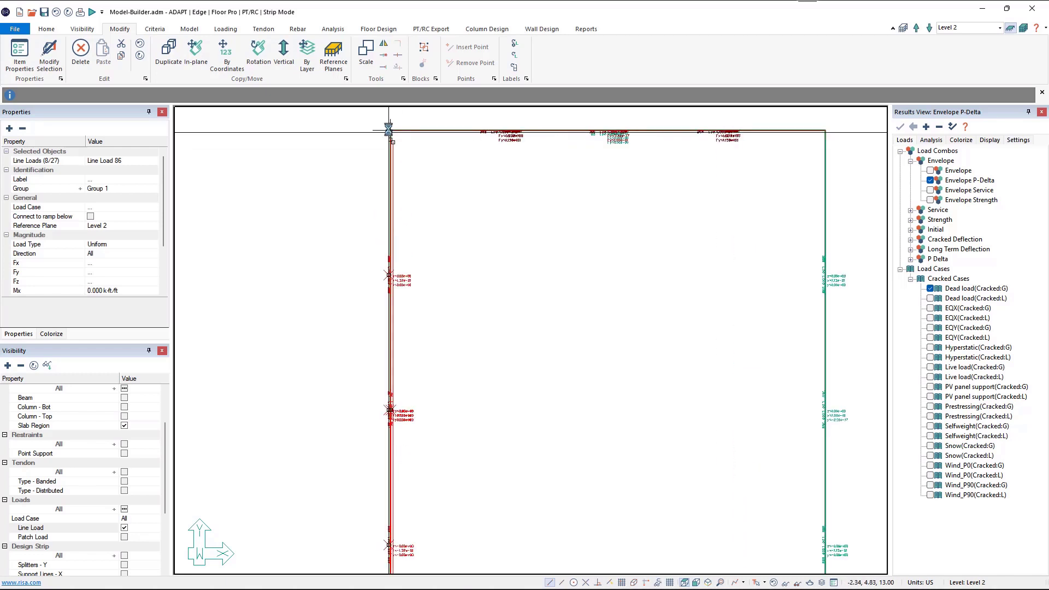
scroll(393, 149, "up", 3)
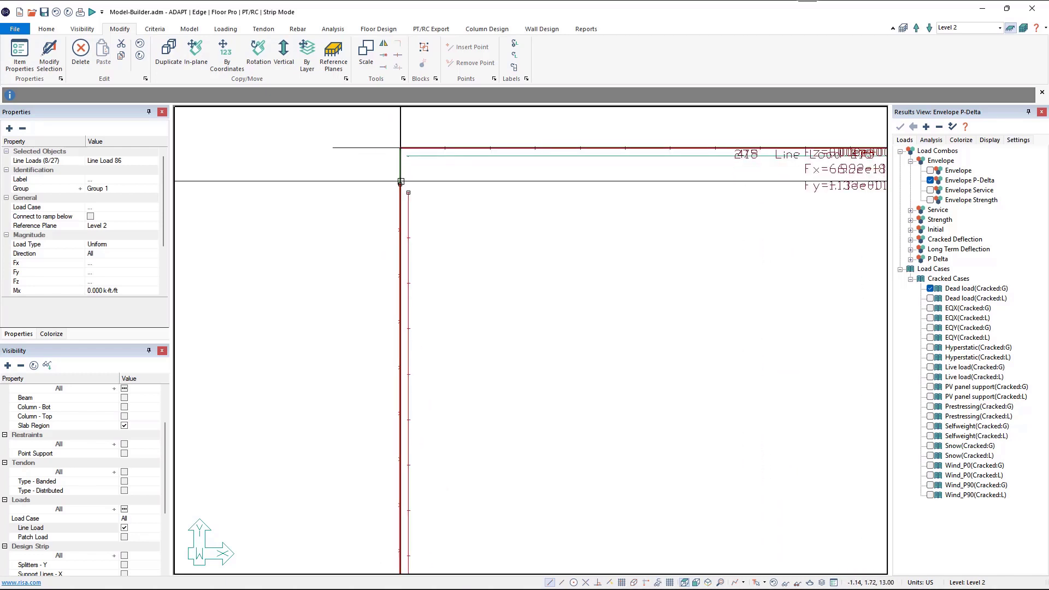
left_click(399, 184)
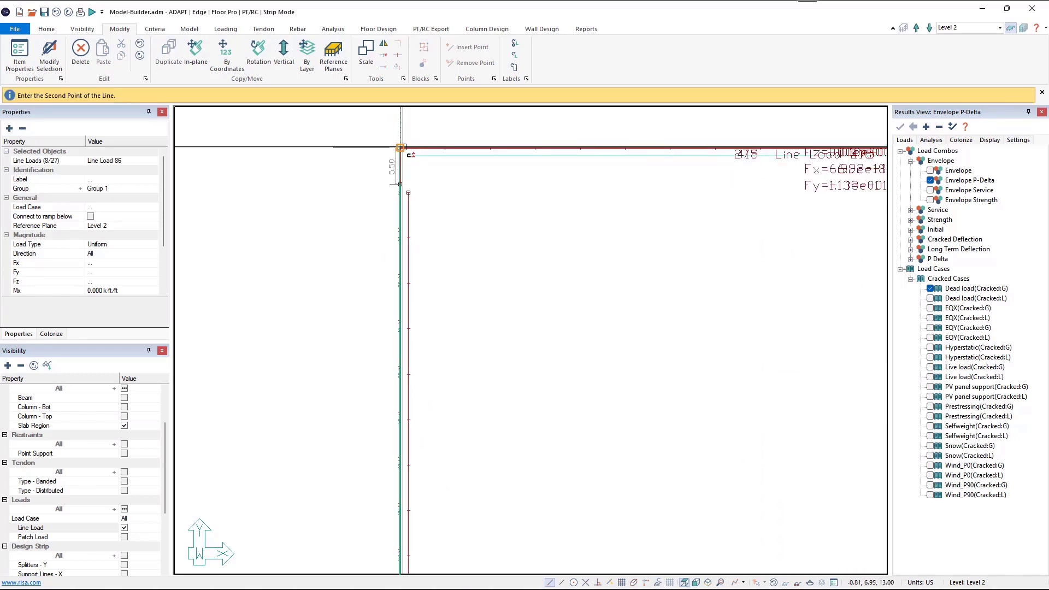
left_click(401, 148)
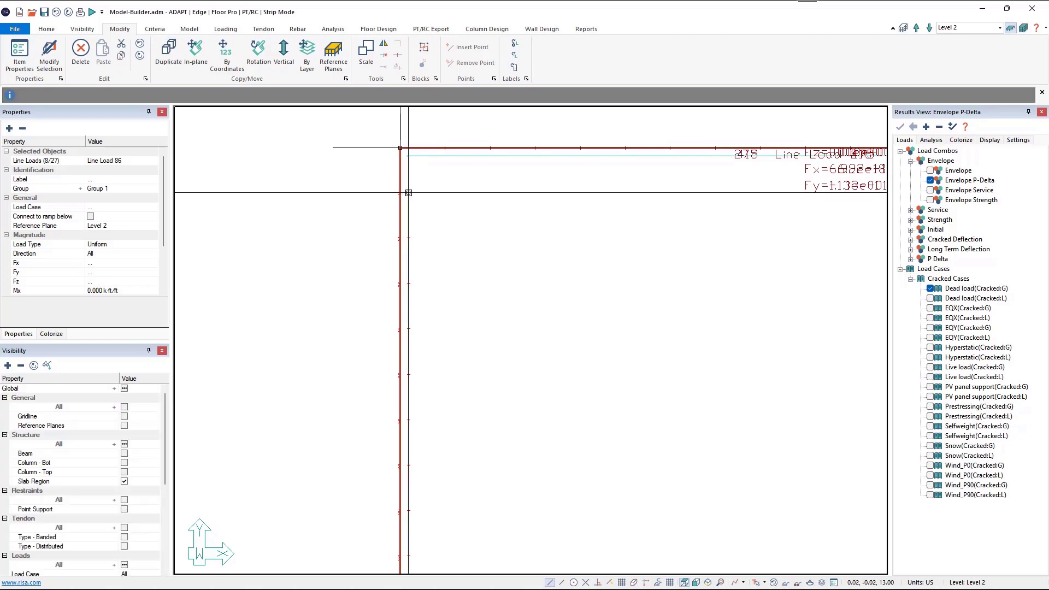
left_click(408, 193)
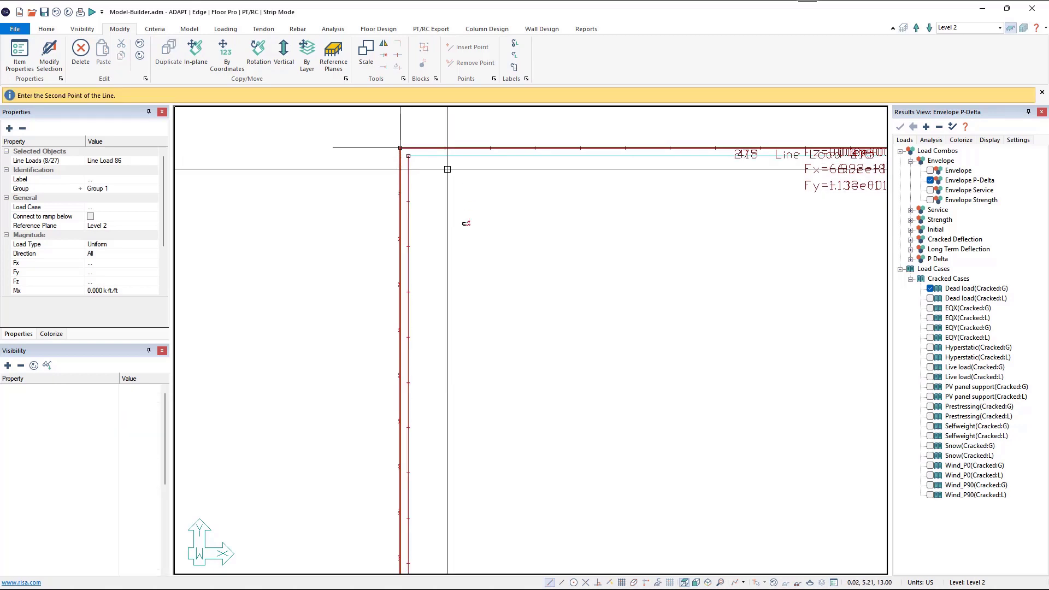
Stretch the lower ends of the left-edge line loads to the relocated lower slab edge and line loads
middle_click_drag(474, 461, 461, 117)
middle_click_drag(471, 417, 467, 110)
middle_click_drag(419, 492, 444, 104)
middle_click_drag(455, 472, 455, 117)
middle_click_drag(455, 414, 468, 107)
middle_click_drag(507, 425, 470, 144)
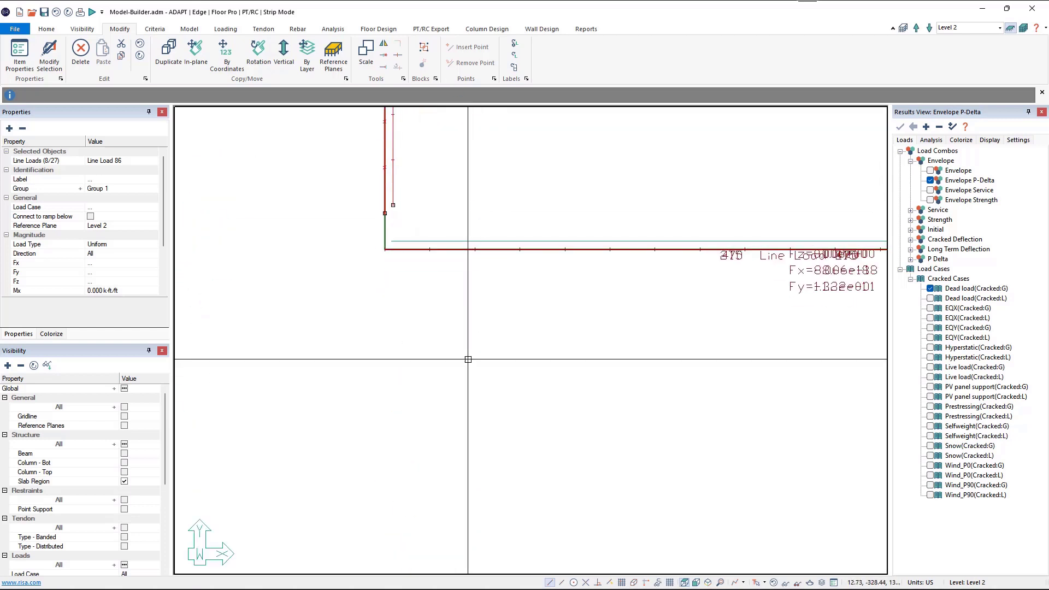
left_click(393, 205)
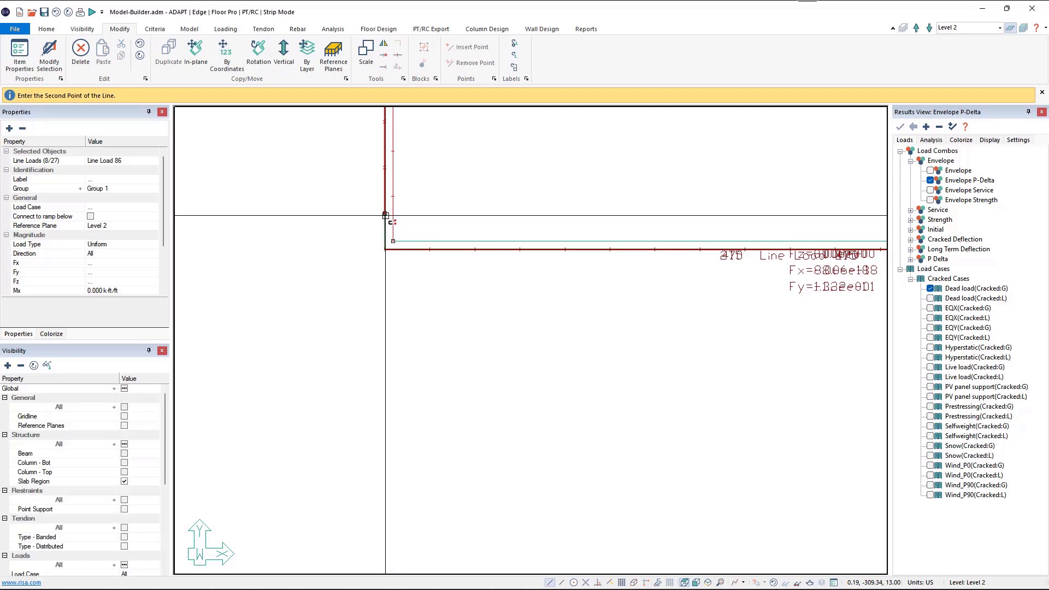
left_click(384, 249)
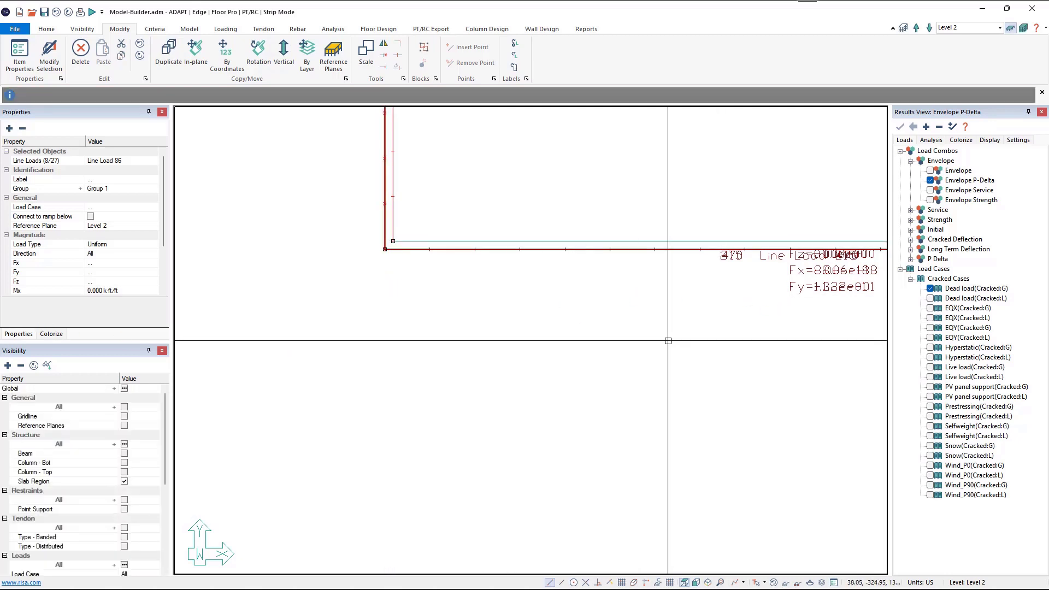
Select the line loads along the slab's right edge and stretch their lower ends to the corner of the relocated lower edge
middle_click_drag(720, 336, 201, 353)
middle_click_drag(530, 325, 196, 352)
middle_click_drag(687, 389, 191, 399)
middle_click_drag(699, 333, 387, 353)
middle_click_drag(402, 270, 432, 413)
scroll(422, 385, "down", 2)
scroll(422, 386, "down", 2)
scroll(439, 254, "down", 2)
middle_click_drag(467, 213, 595, 431)
scroll(592, 423, "down", 1)
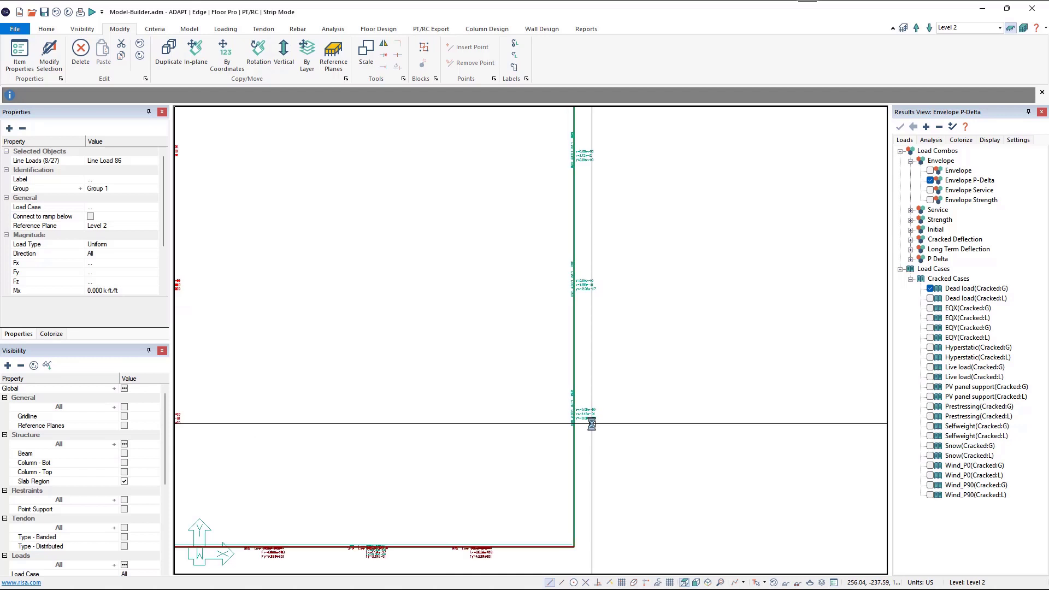
scroll(592, 424, "down", 1)
left_click_drag(620, 447, 586, 168)
scroll(577, 534, "up", 2)
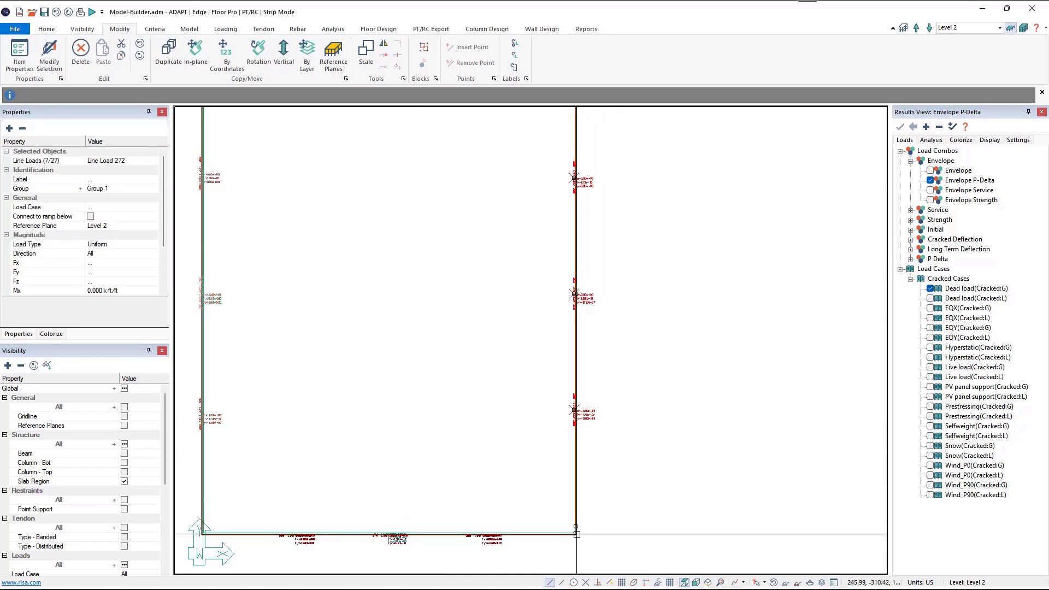
scroll(577, 534, "up", 3)
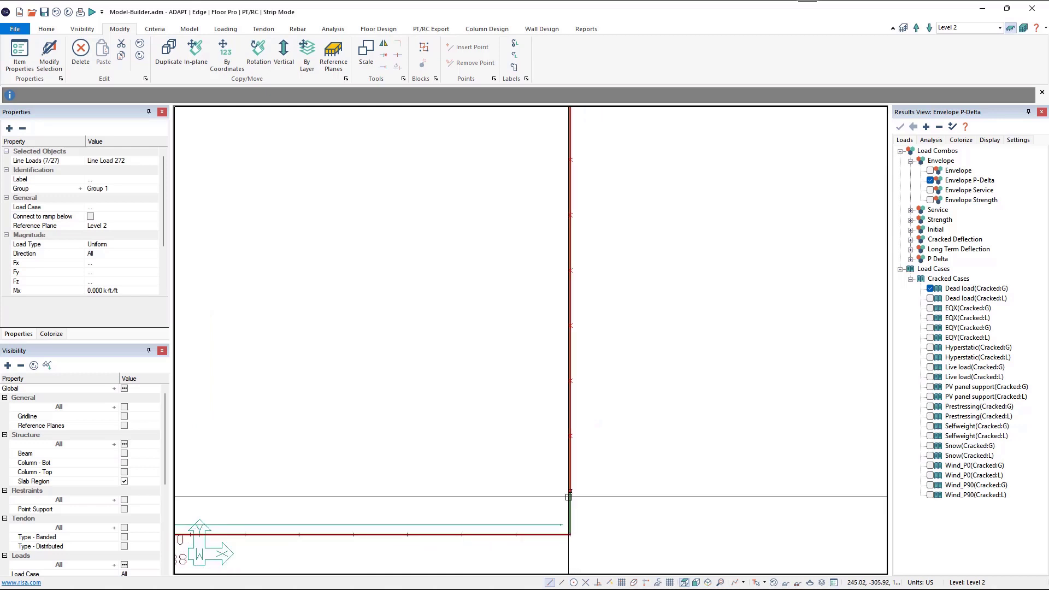
left_click(570, 493)
left_click(571, 536)
Stretch the upper ends of the right-edge line loads to the corner of the relocated upper slab edge
scroll(616, 427, "down", 5)
middle_click_drag(651, 230, 632, 540)
middle_click_drag(632, 115, 614, 534)
middle_click_drag(618, 353, 615, 459)
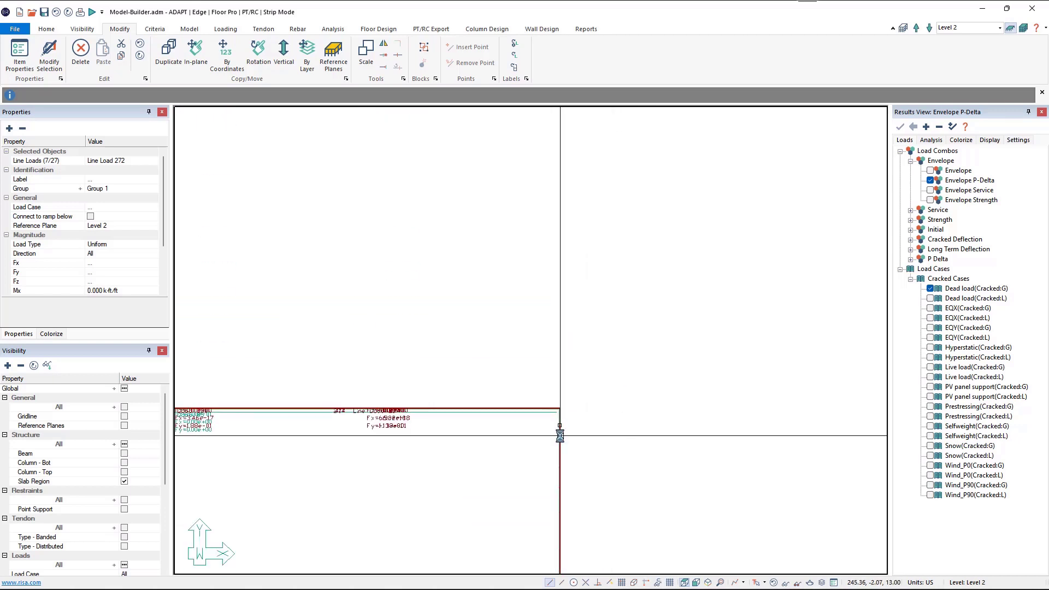
left_click(559, 405)
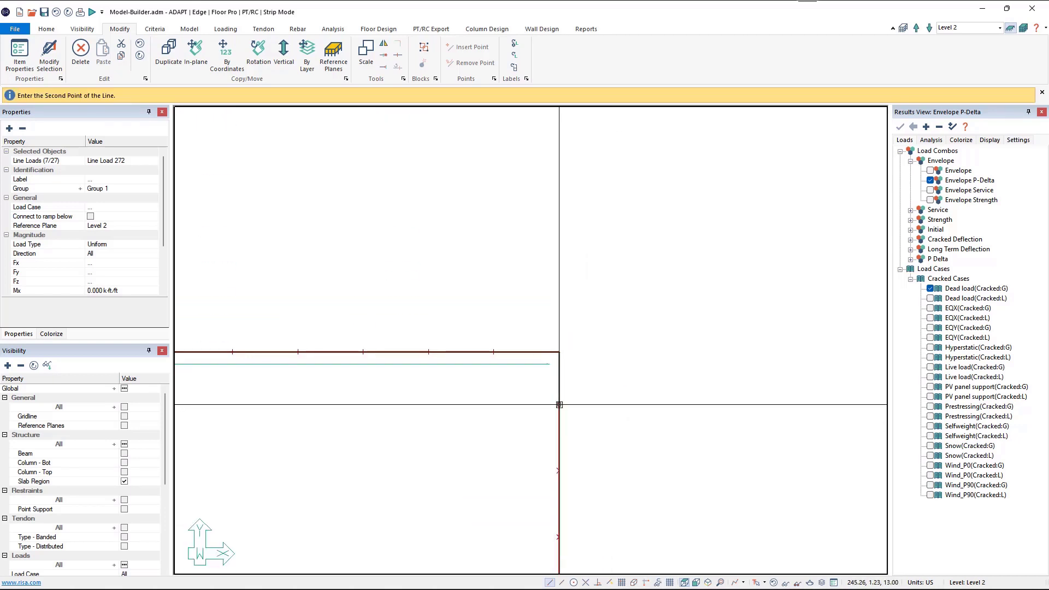
left_click(559, 353)
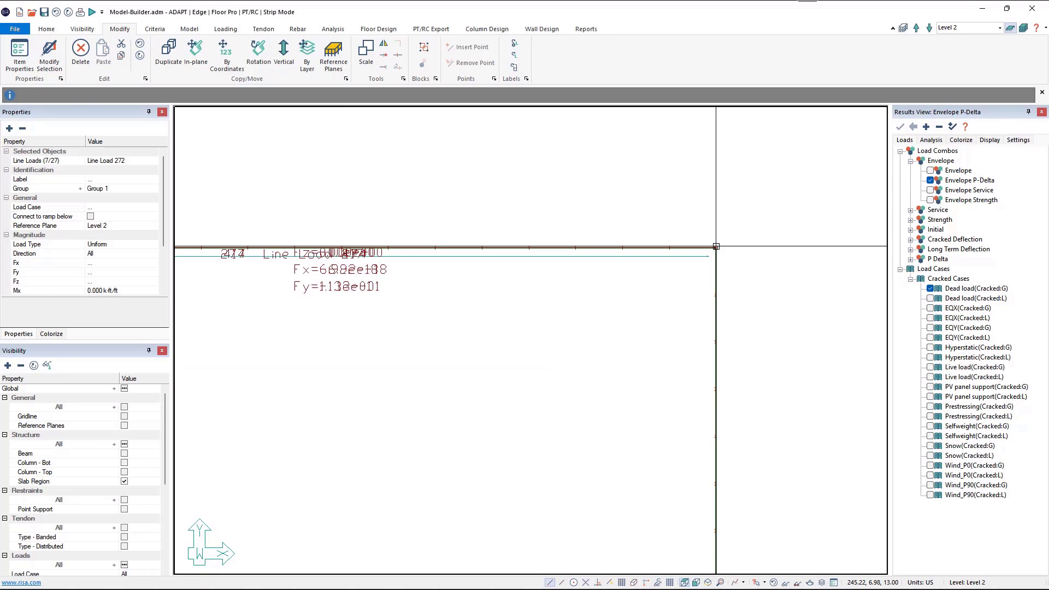
Turn the display of all structural components back on, including beams, columns and slab region, with the whole floor in view
left_click(685, 583)
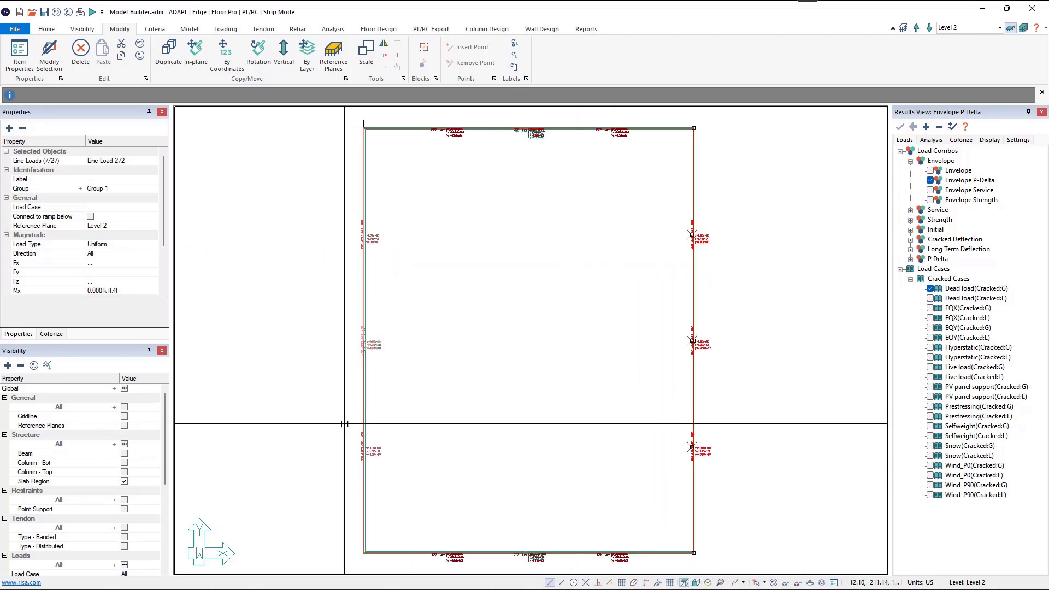
left_click(126, 445)
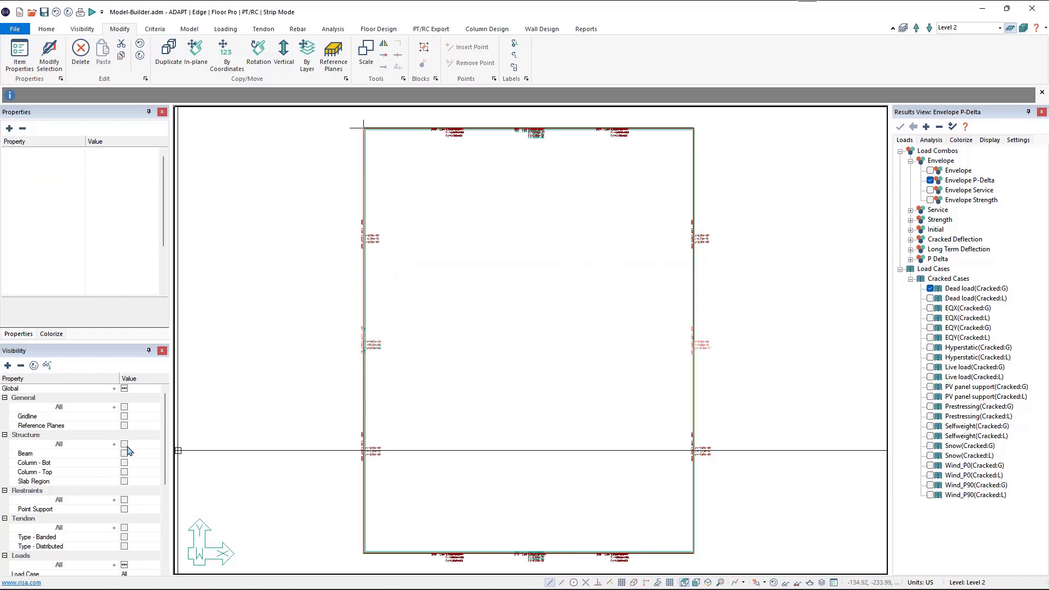
left_click(124, 444)
scroll(126, 492, "down", 2)
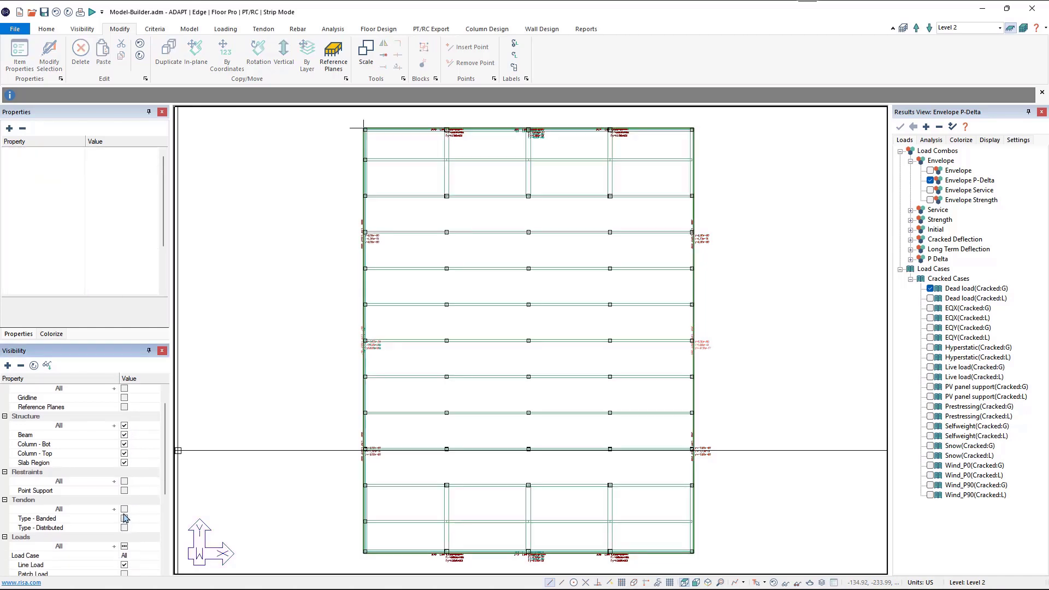